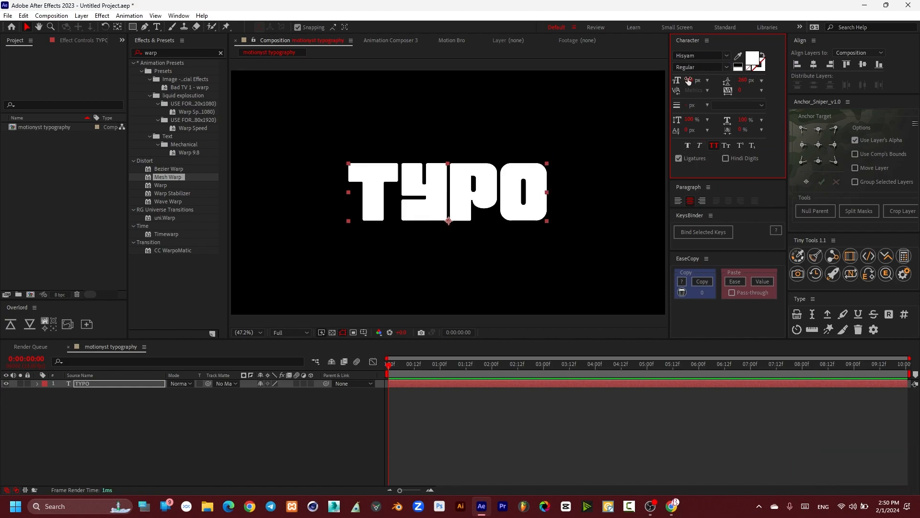
- Set the TYPO text size to 267 px and place a duplicate directly above it, swapping the copy's fill for a stroke outline
left_click(814, 67)
left_click_drag(687, 82, 650, 85)
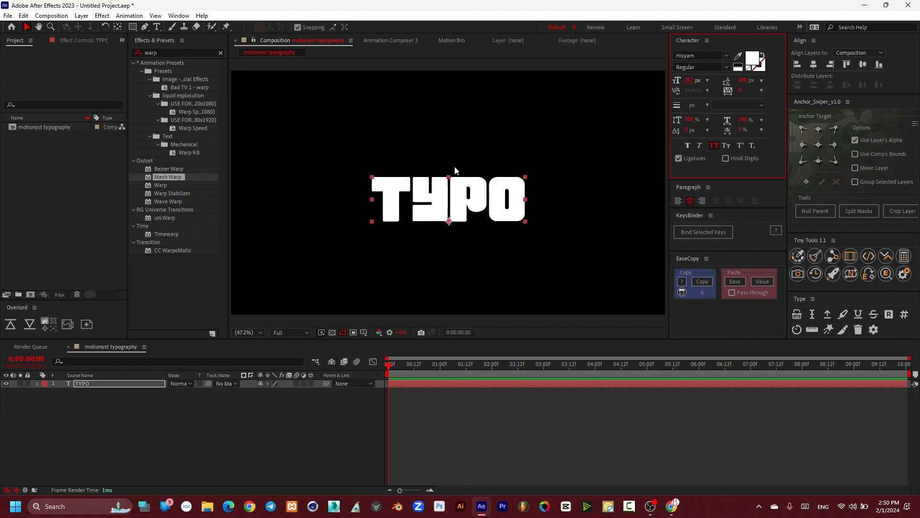
key("ctrl+d")
left_click_drag(436, 211, 437, 160)
left_click(763, 58)
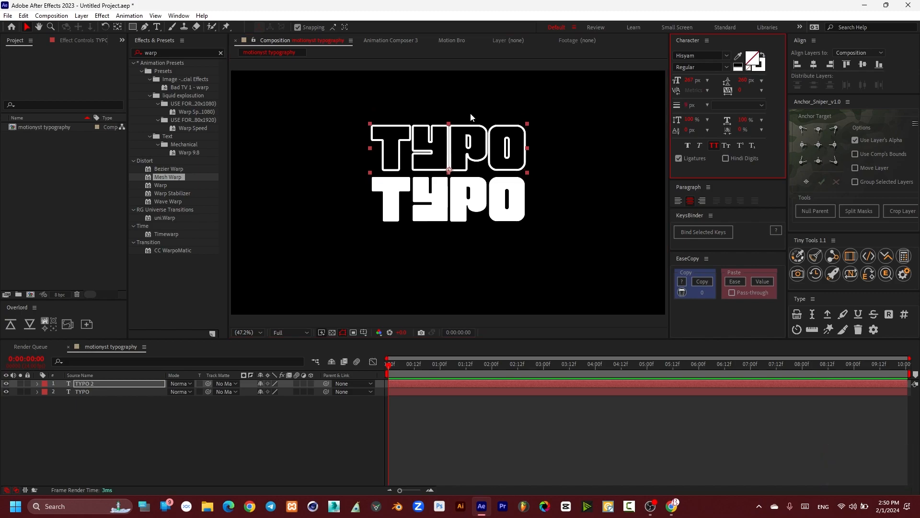
- Mask the outlined TYPO 2 with a rectangle that crops its lower edge, and lower the layer 20 px toward the solid text
left_click_drag(355, 116, 540, 165)
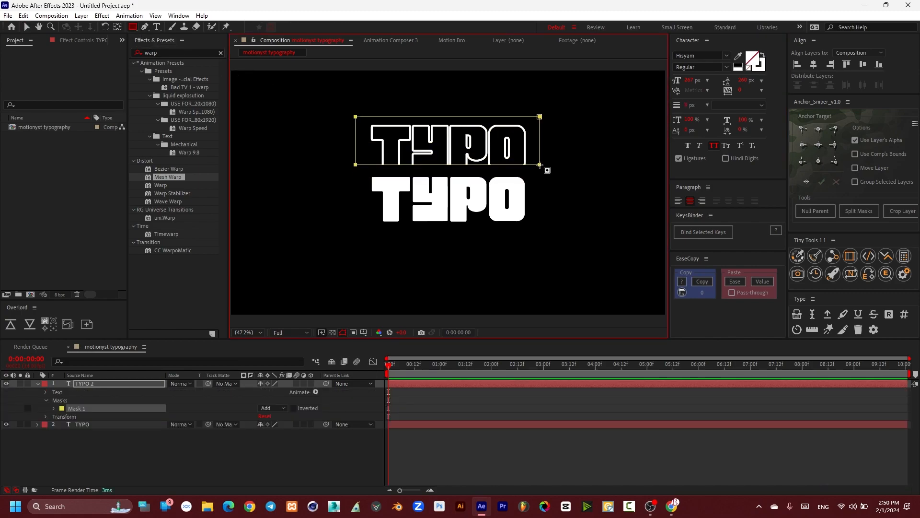
key("v")
key("shift")
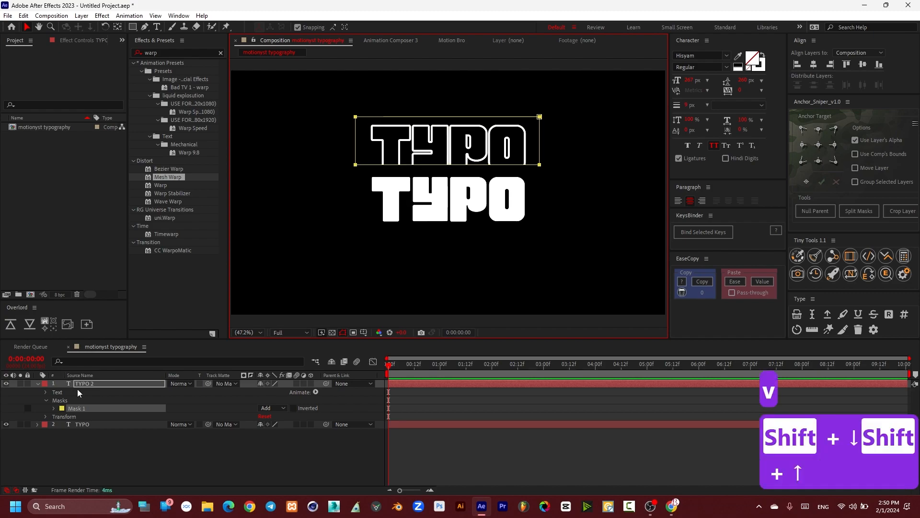
key("shift+Down")
key("shift+Down")
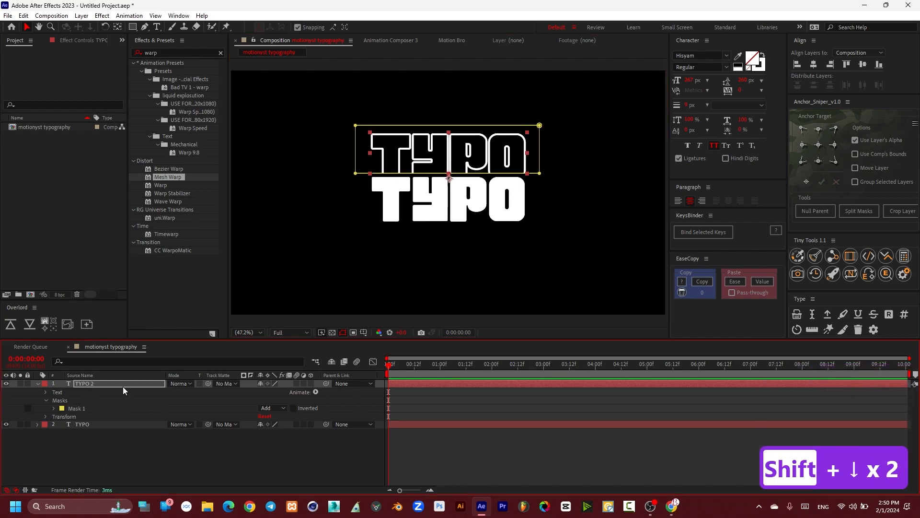
- Duplicate the masked outline layer TYPO 2 and raise the copy 40 px
key("ctrl+d")
key("shift+Up")
key("shift+Up")
key("shift+Up")
key("shift+Up")
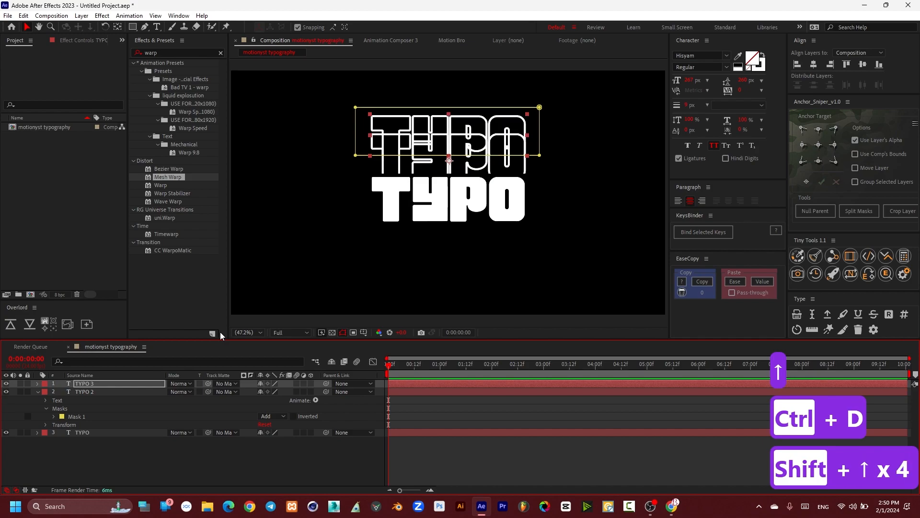
- Raise the lower edge of TYPO 3's mask to show less of the letters, and position the row just above TYPO 2
double_click(517, 156)
left_click_drag(448, 155, 448, 141)
key("shift+Up")
key("shift+Up")
key("shift+Up")
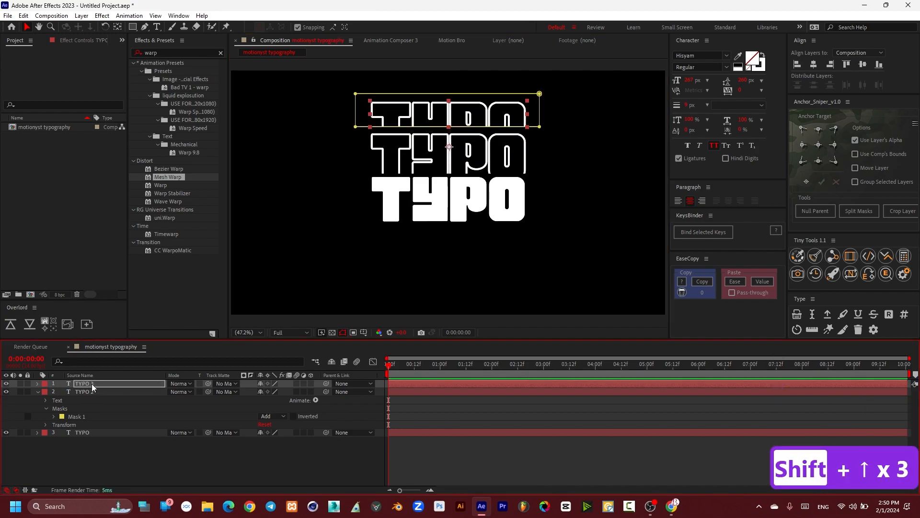
key("shift+Down")
key("shift+Down")
key("shift+Down")
key("shift+Down")
key("shift+Down")
key("shift+Down")
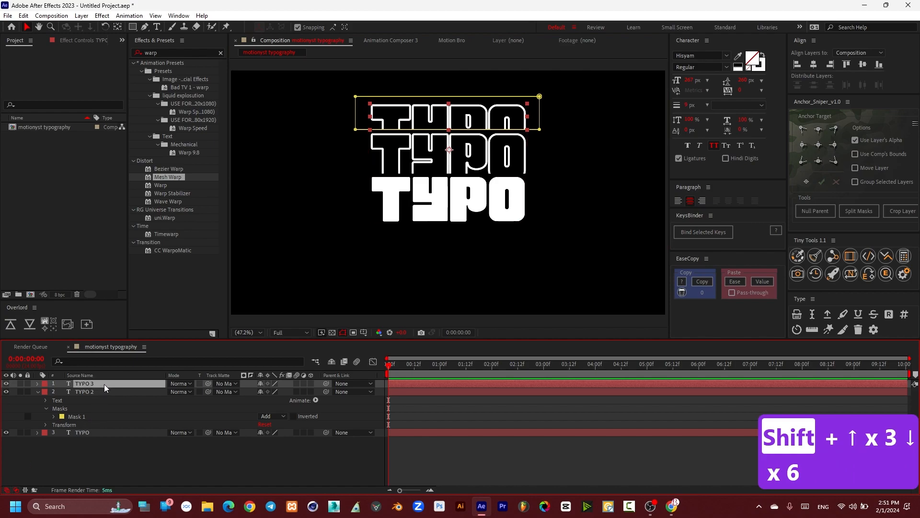
- Duplicate TYPO 3 and raise the copy 60 px to form another outlined row above it
key("ctrl+d")
key("shift+Up")
key("shift+Up")
key("shift+Up")
key("shift+Up")
key("shift+Up")
key("shift+Up")
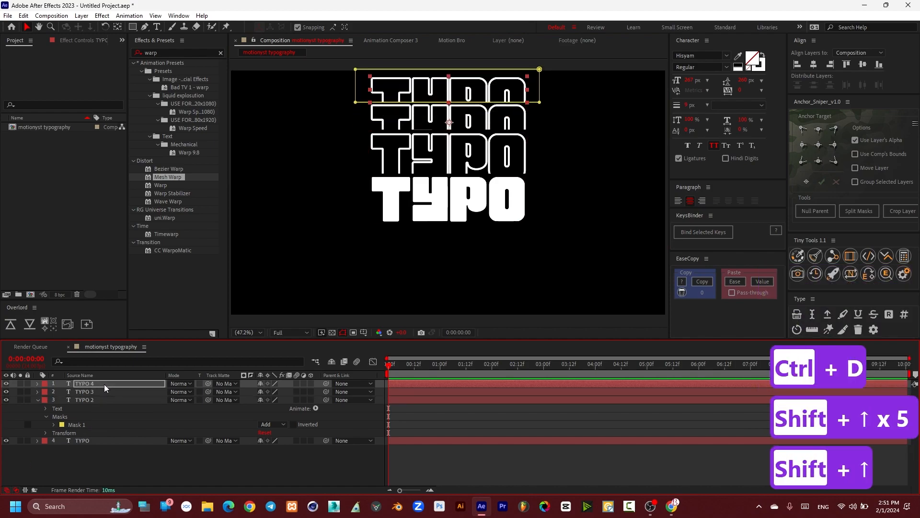
- Raise the lower edge of TYPO 4's mask to show only the letter tops, and lower the row to just above TYPO 3
double_click(435, 101)
left_click_drag(447, 101, 448, 96)
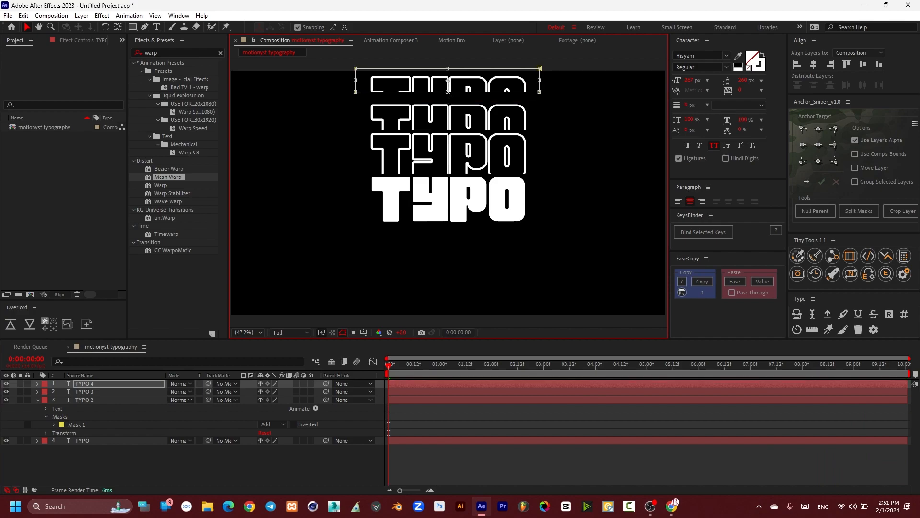
key("Return")
key("shift")
key("shift+Down")
key("shift+Down")
key("shift+Down")
key("shift+Down")
key("shift+Down")
key("shift+Down")
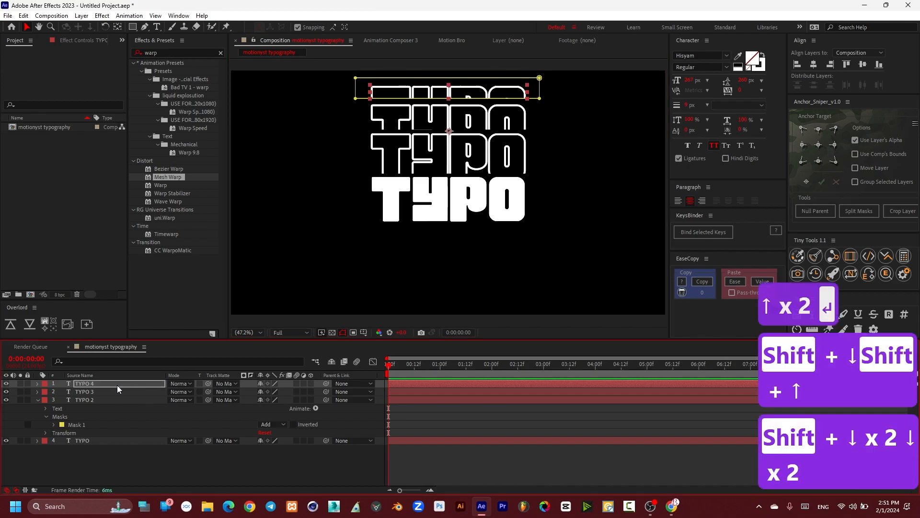
key("shift+Down")
key("shift+Down")
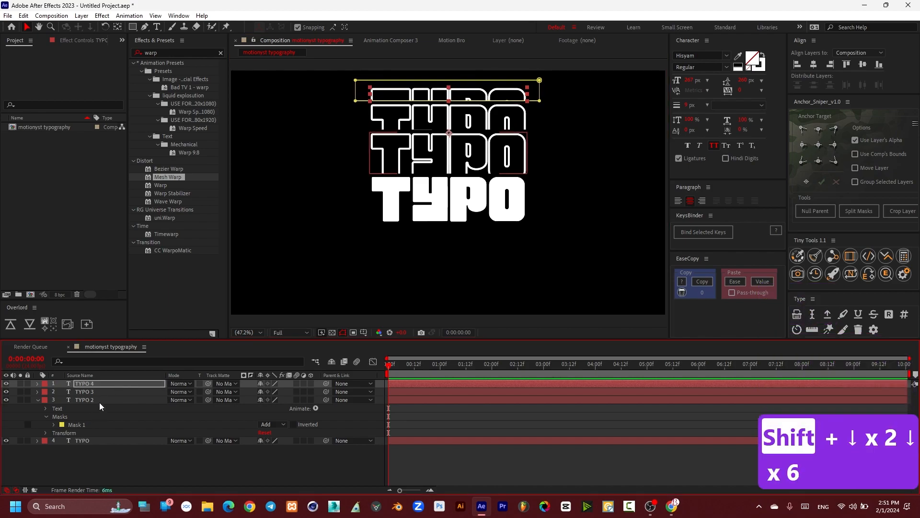
- Set the scale of the TYPO 2 layer to 90%
left_click(102, 400)
type("s")
type("90")
key("Return")
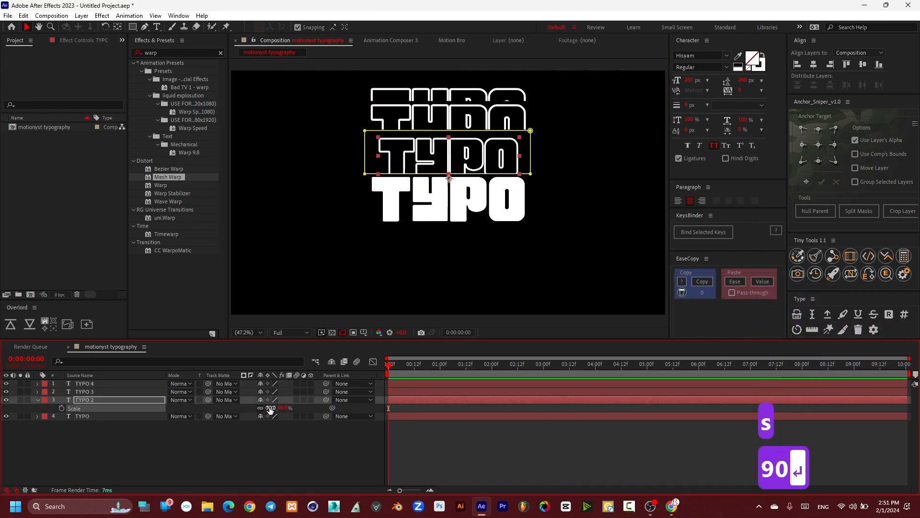
- Set the scale of the TYPO 3 layer to 85%
left_click(146, 392)
key("s")
left_click(271, 400)
type("85")
key("Return")
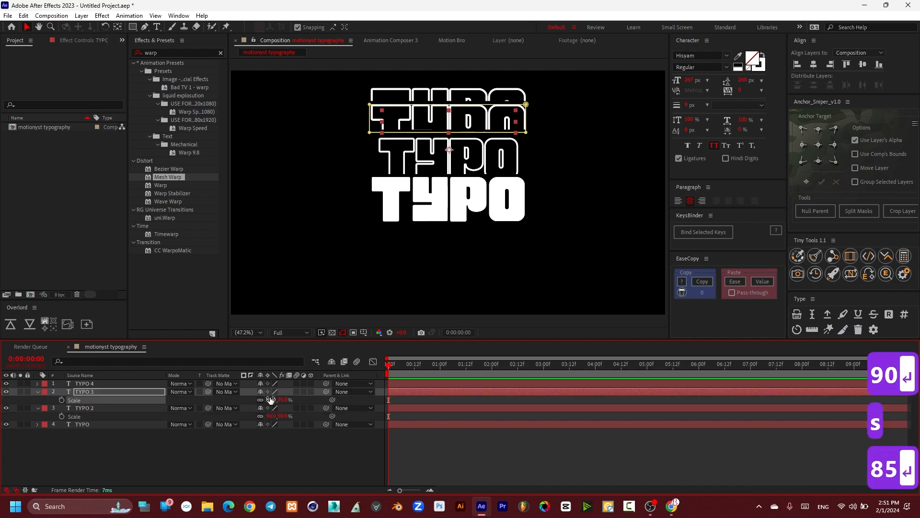
- Set the scale of the TYPO 4 layer to 80%
left_click(157, 406)
left_click(149, 385)
key("s")
left_click(272, 392)
type("80")
key("Return")
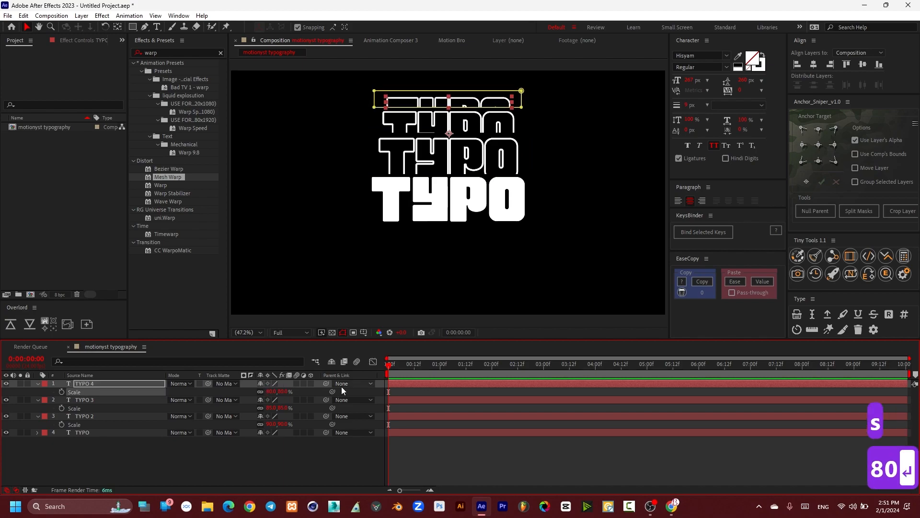
- Nudge the TYPO 3 and TYPO 4 rows down a few pixels to tighten the gaps between the outlined rows
left_click(300, 467)
left_click(102, 399)
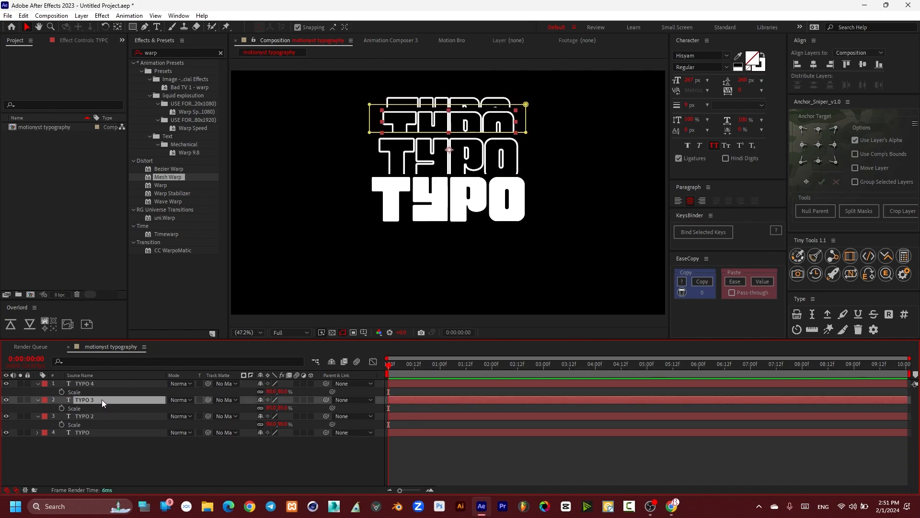
key("Down")
key("Down")
key("Down")
key("Down")
key("Down")
key("Down")
left_click(97, 384)
key("Down")
key("Down")
key("Down")
key("Down")
key("Down")
key("Down")
key("Down")
key("Down")
key("Down")
key("Down")
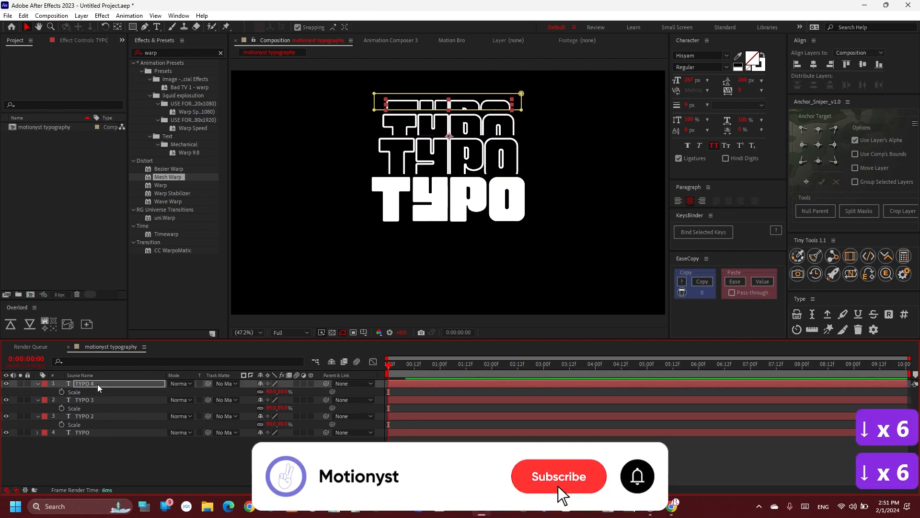
- Shorten TYPO 2's mask from below, and move all three outlined rows down together to sit just above the solid text
left_click(415, 172)
left_click_drag(447, 173, 447, 164)
left_click(135, 381, "shift")
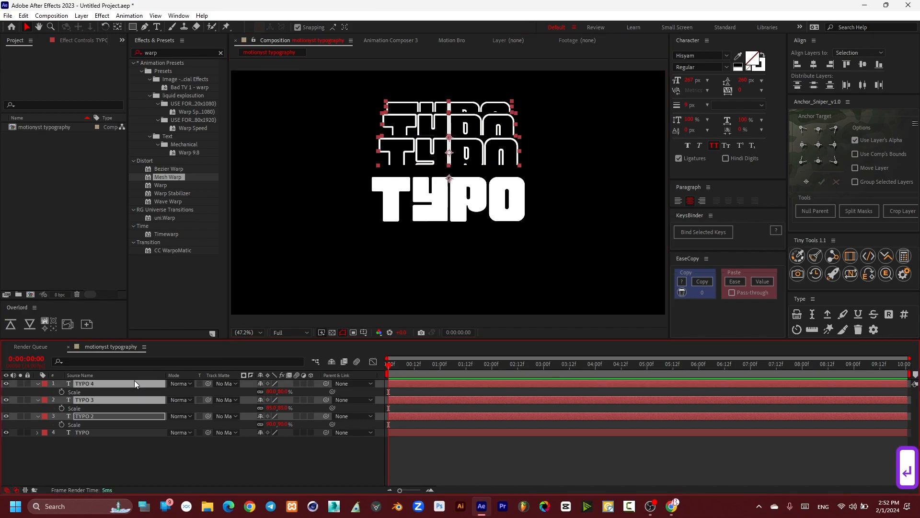
key("shift+Down")
key("shift+Down")
key("shift+Up")
key("shift+Down")
key("shift+Up")
key("shift+Down")
key("shift+Down")
key("shift+Up")
key("shift+Down")
key("shift+Down")
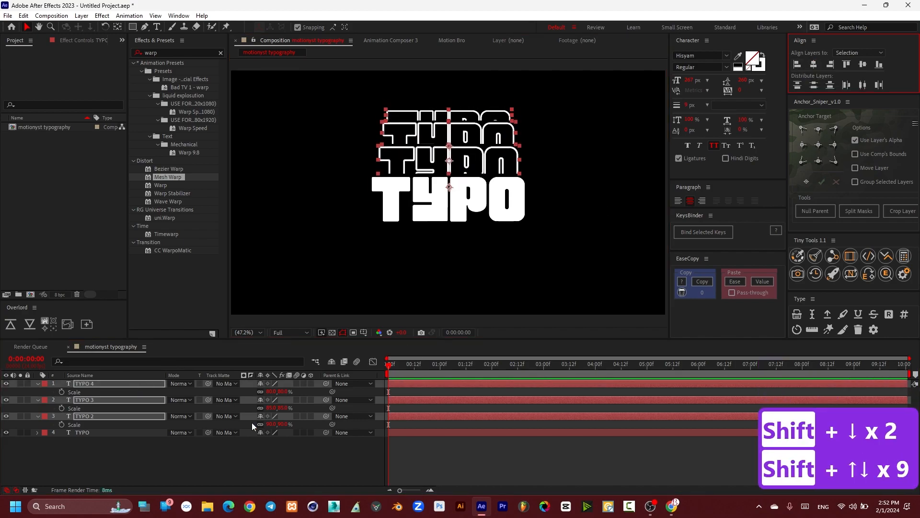
left_click(187, 471)
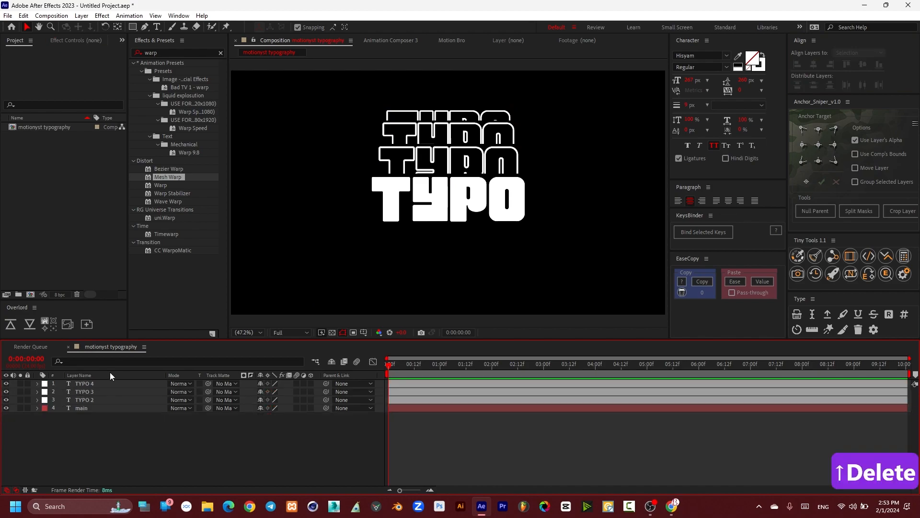
- Duplicate TYPO 2, place the copy beneath the main layer in the stack, and move it down below the solid text
left_click(77, 402)
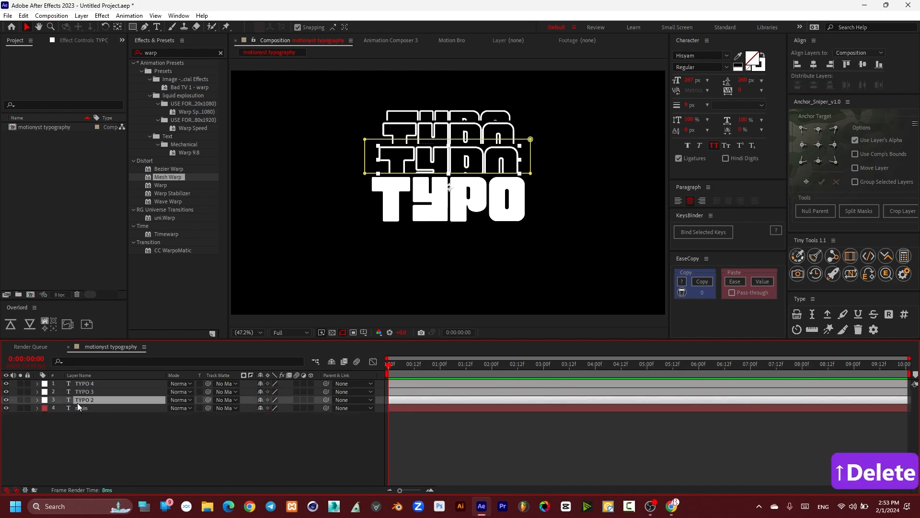
key("ctrl+d")
left_click_drag(85, 398, 92, 423)
key("shift+Down")
key("shift+Down")
key("shift+Down")
key("shift+Down")
key("shift+Down")
key("shift+Down")
key("shift+Down")
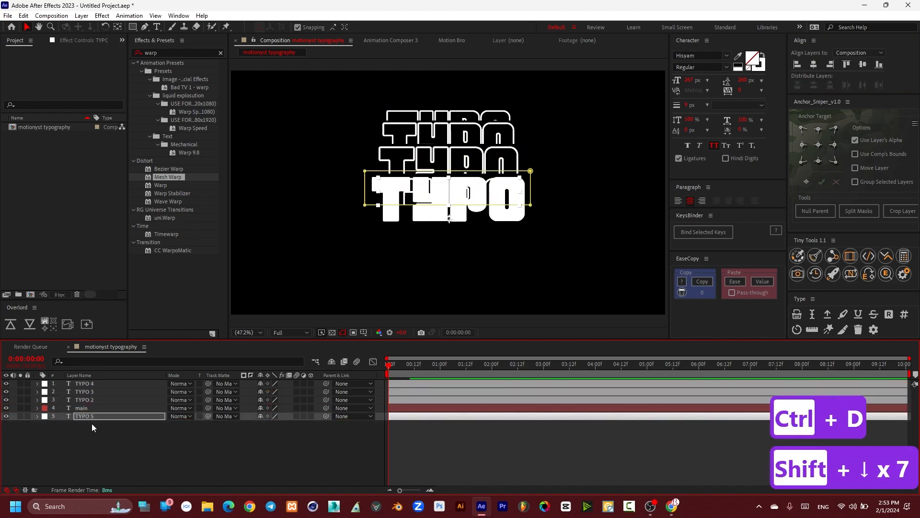
key("shift+Down")
key("shift+Down")
key("shift+Down")
key("shift+Down")
key("shift+Down")
key("shift+Down")
key("shift+Down")
key("shift+Down")
key("shift+Down")
key("shift+Down")
key("shift+Down")
key("shift+Up")
key("shift+Down")
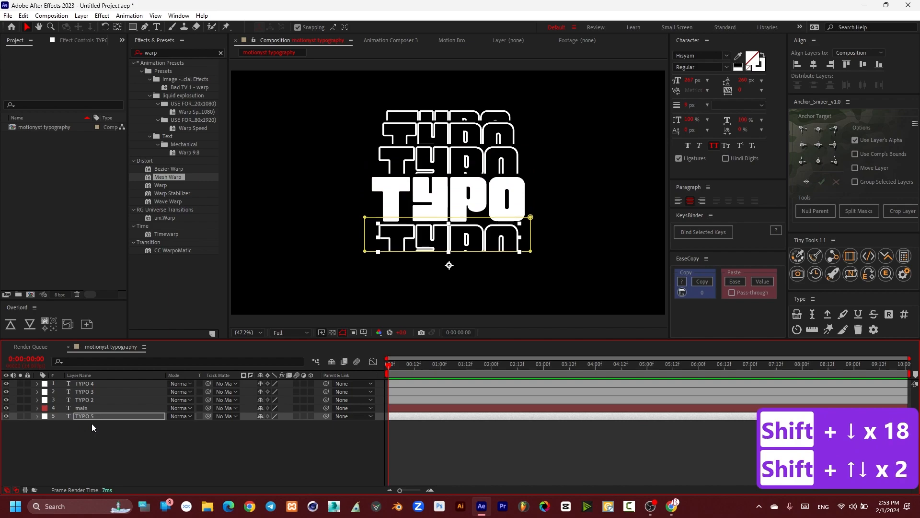
- Shift TYPO 5's mask down over the letters to reveal more of their lower part, keeping the row beneath the solid text
double_click(407, 217)
left_click_drag(414, 219, 414, 236)
key("shift+Up")
key("shift+Up")
key("shift+Up")
key("shift+Up")
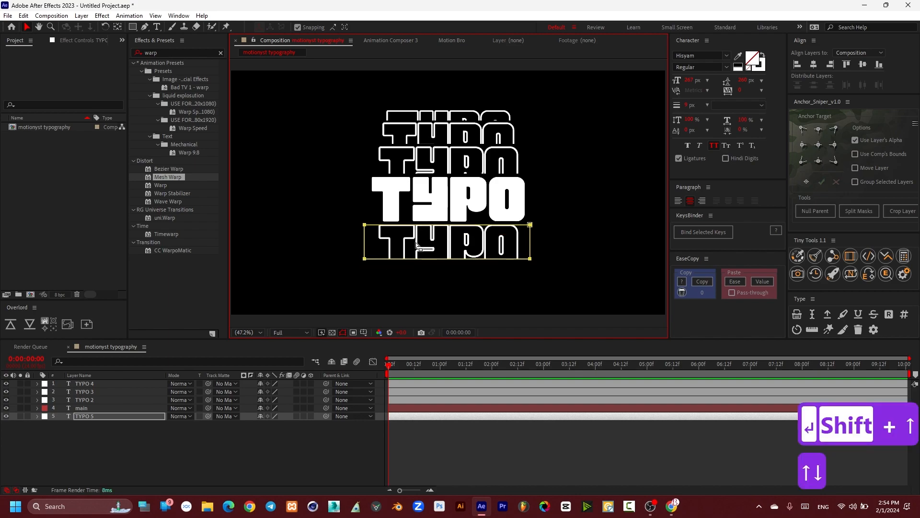
- Move TYPO 5's mask farther down to show the letter bases, and raise the row to sit just beneath the solid text
double_click(433, 259)
left_click_drag(433, 248, 434, 262)
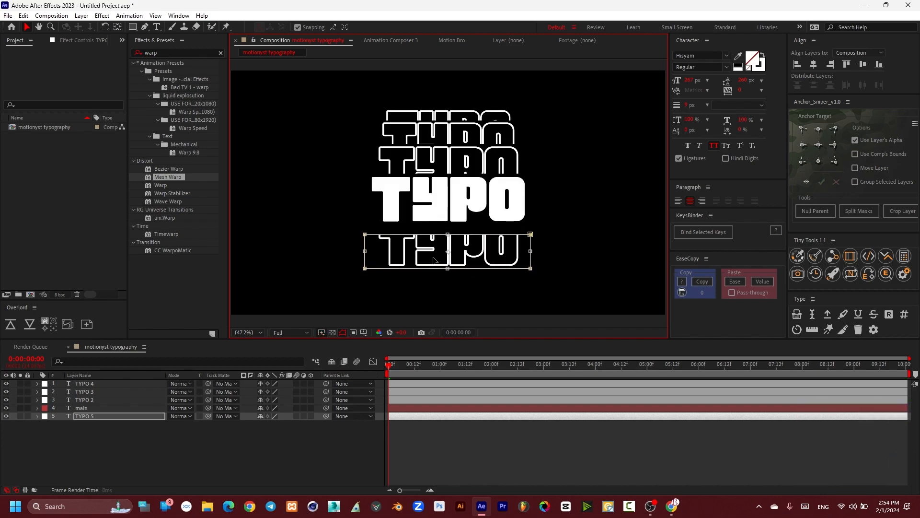
key("Return")
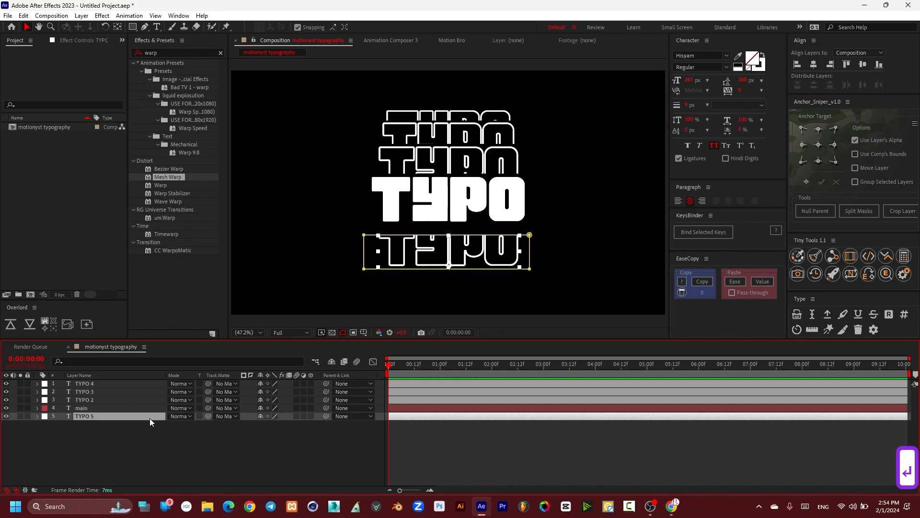
key("shift+Up")
key("shift+Up")
key("Up")
key("Up")
key("Up")
key("Down")
key("Down")
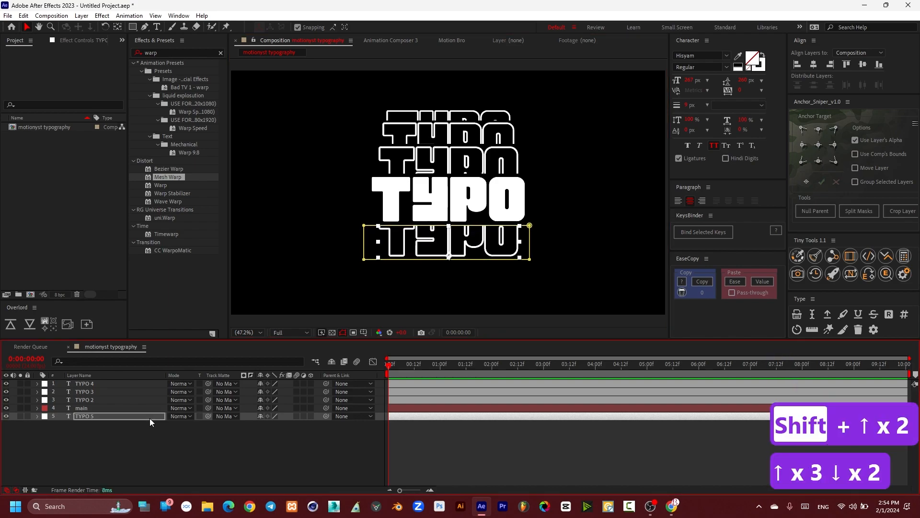
- Duplicate TYPO 3, place the copy beneath TYPO 5 in the stack, and move it down below TYPO 5's outlined row
left_click(422, 138)
key("ctrl+d")
left_click_drag(62, 398, 91, 432)
key("shift+Down")
key("shift+Down")
key("shift+Down")
key("shift+Down")
key("shift+Down")
key("shift+Down")
key("shift+Down")
key("shift+Down")
key("shift+Down")
key("shift+Down")
key("shift+Down")
key("shift+Down")
key("shift+Down")
key("shift+Down")
key("shift+Down")
key("shift+Down")
key("shift+Down")
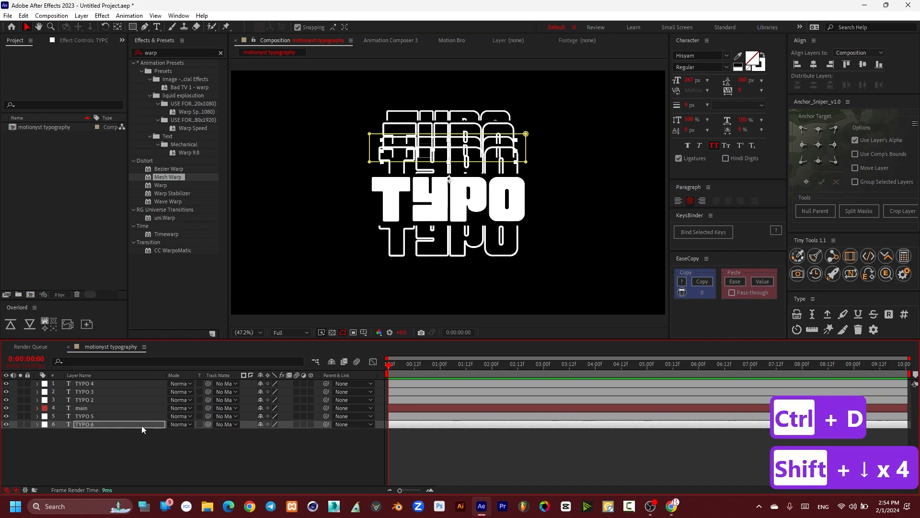
key("shift+Down")
key("shift+Down")
key("shift+Down")
key("shift+Down")
key("shift+Down")
key("shift+Down")
key("shift+Down")
key("shift+Down")
key("shift+Down")
key("shift+Down")
key("shift+Down")
key("shift+Down")
key("shift+Down")
key("shift+Down")
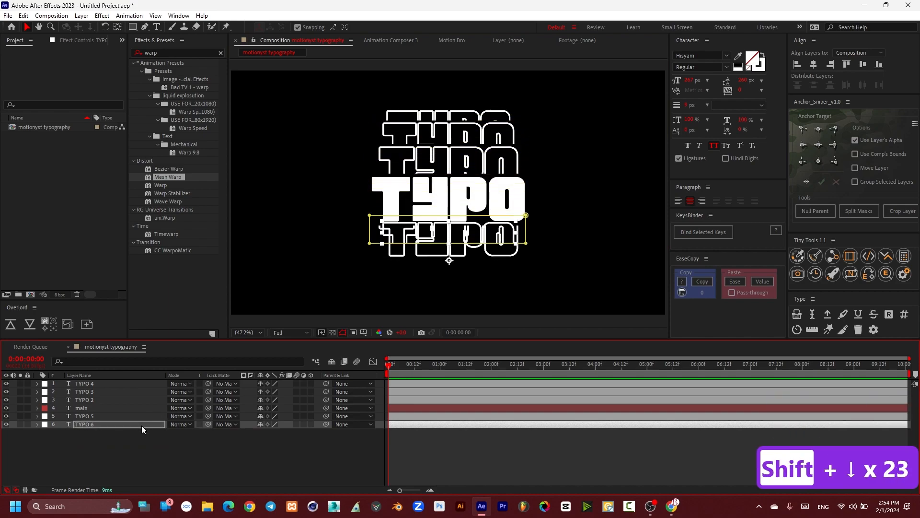
key("Up")
key("Up")
key("Up")
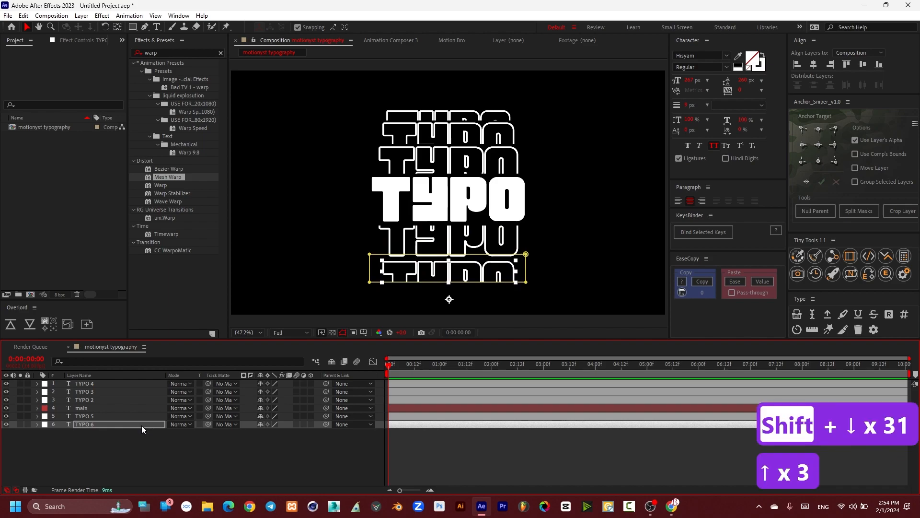
key("Up")
key("Up")
key("Up")
- Shift TYPO 6's mask down to show the letter bases, and raise the row to sit just beneath TYPO 5
left_click_drag(416, 261, 415, 284)
key("Return")
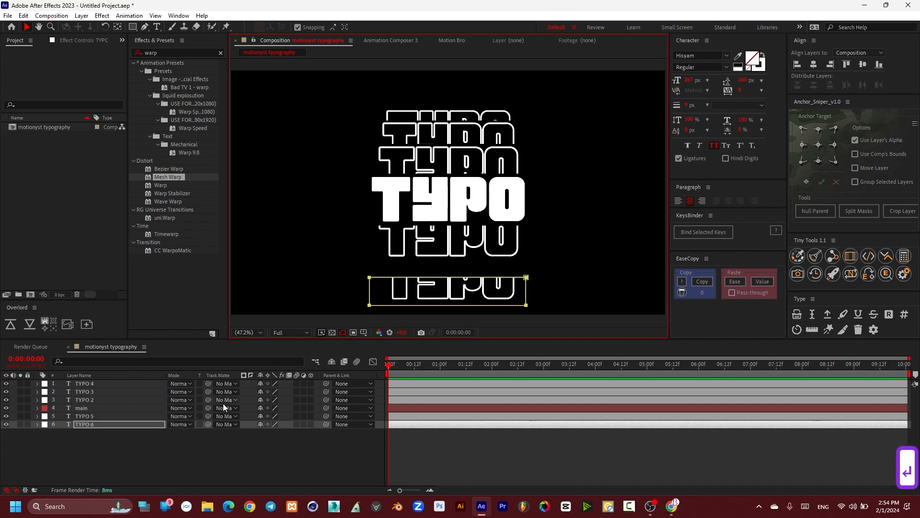
key("shift+Up")
key("shift+Up")
key("shift+Up")
key("shift+Up")
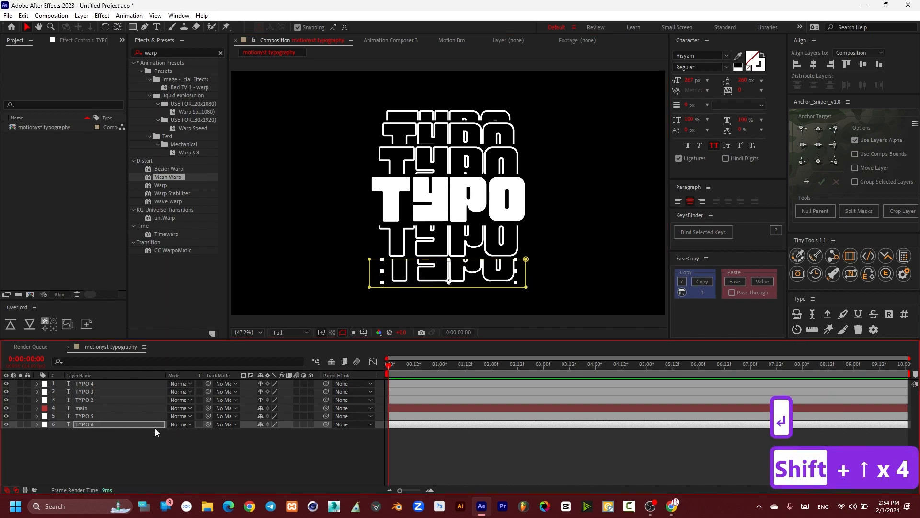
- Duplicate TYPO 4, place the copy beneath TYPO 6 in the stack, and move it below the other rows with its mask over the letter bases
left_click(452, 122)
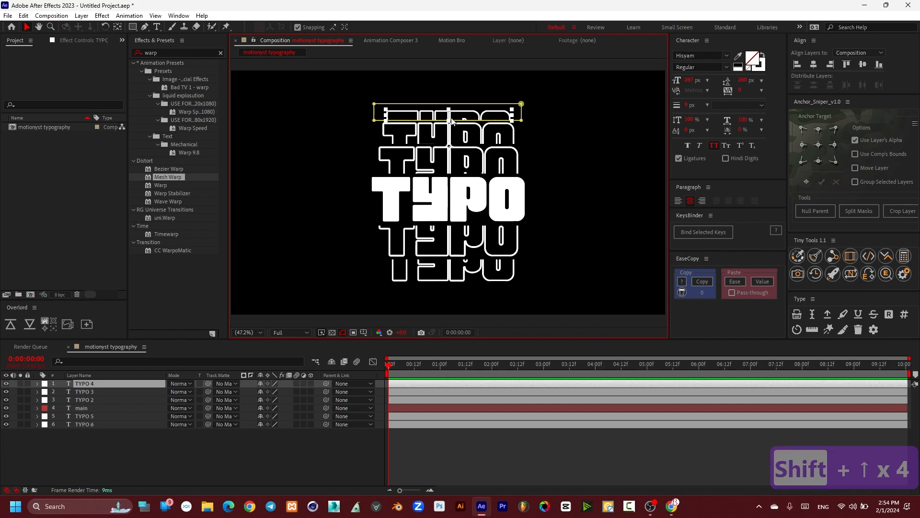
key("ctrl+d")
left_click_drag(83, 386, 101, 453)
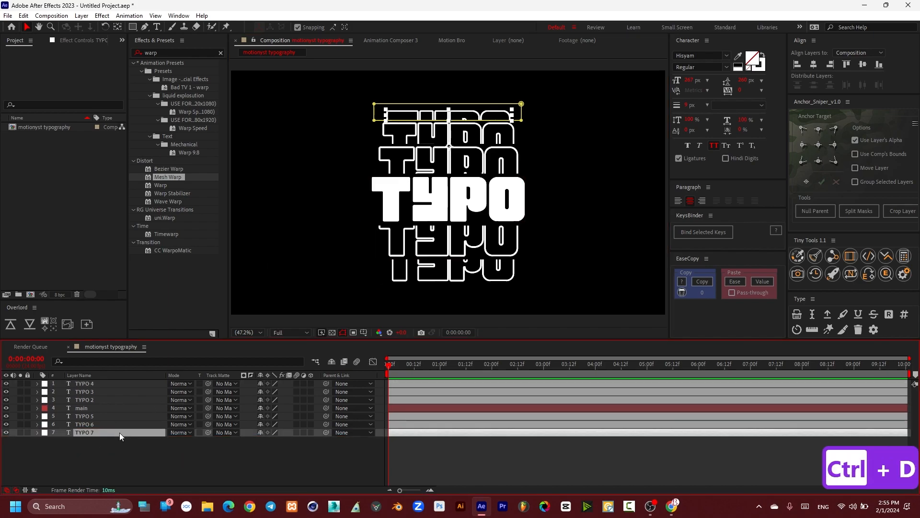
left_click_drag(484, 116, 435, 314)
key("Return")
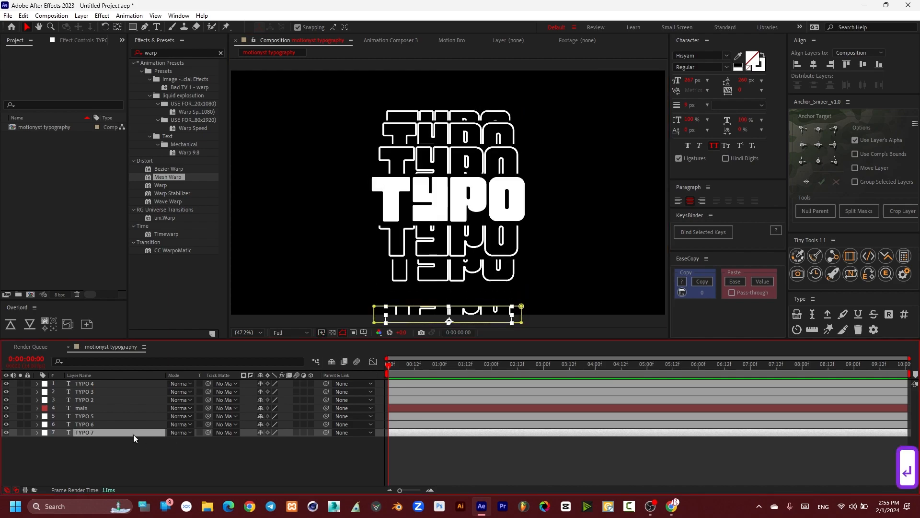
- Raise the TYPO 7 row until it sits just beneath the TYPO 6 row
key("shift+Up")
key("shift+Up")
key("shift+Up")
key("shift+Up")
key("shift+Up")
key("shift+Down")
key("shift+Down")
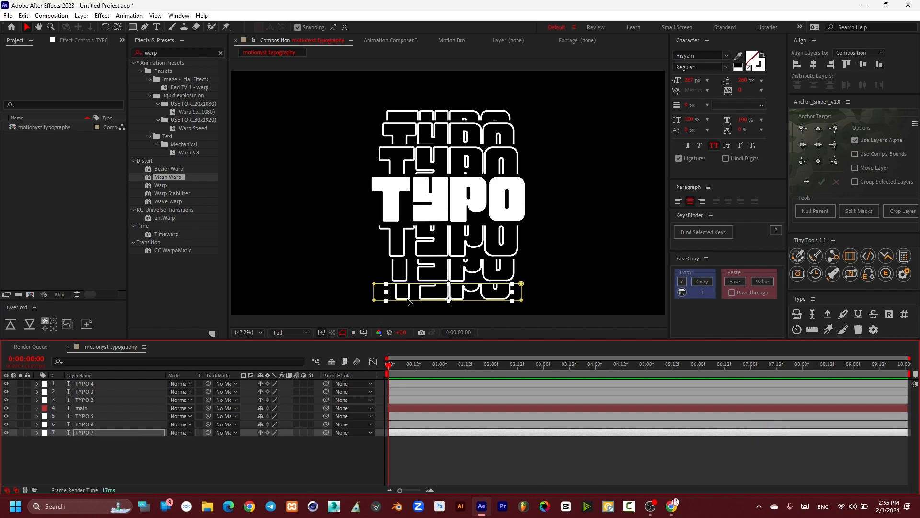
- Shift TYPO 7's mask slightly down so only the lowest part of the letters shows
left_click_drag(414, 297, 415, 303)
key("Up")
key("Up")
key("Return")
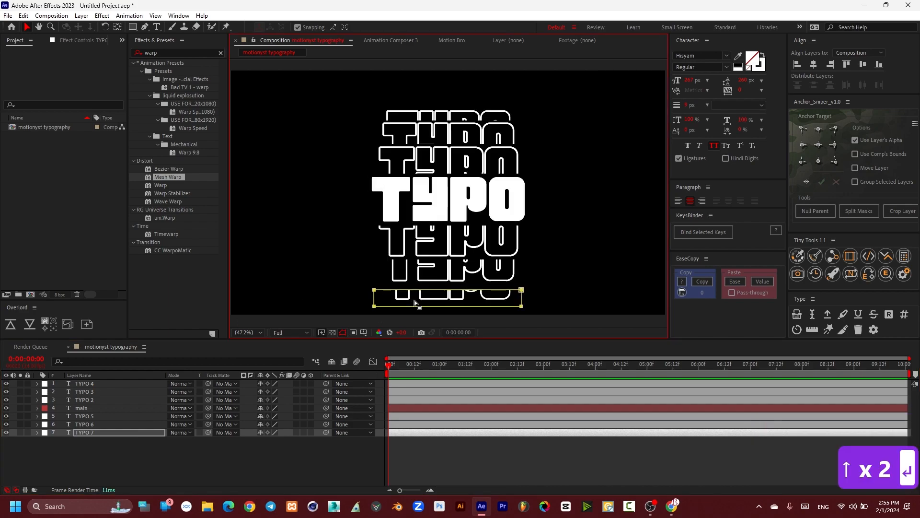
- Shift TYPO 6's mask slightly down over the letters, and raise the row to close the gap beneath TYPO 5
left_click(122, 434)
left_click(122, 426)
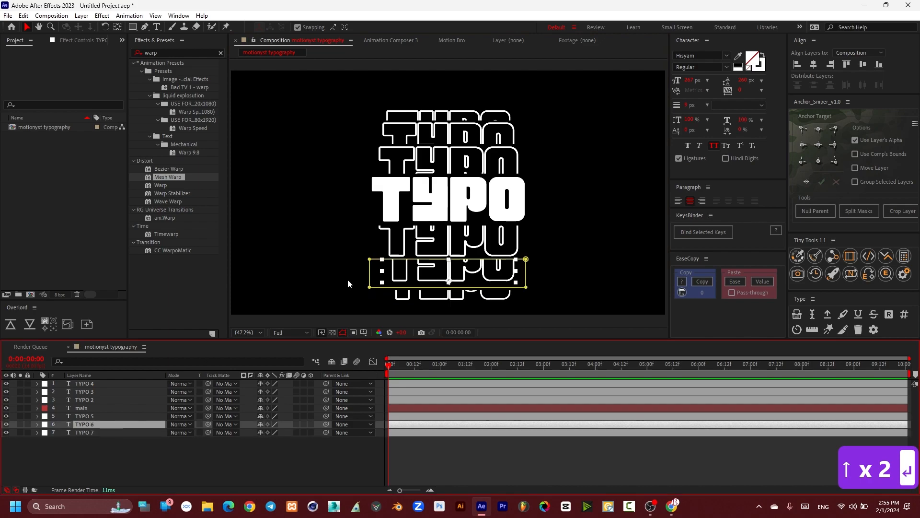
left_click(435, 261)
left_click_drag(435, 269, 435, 272)
key("Return")
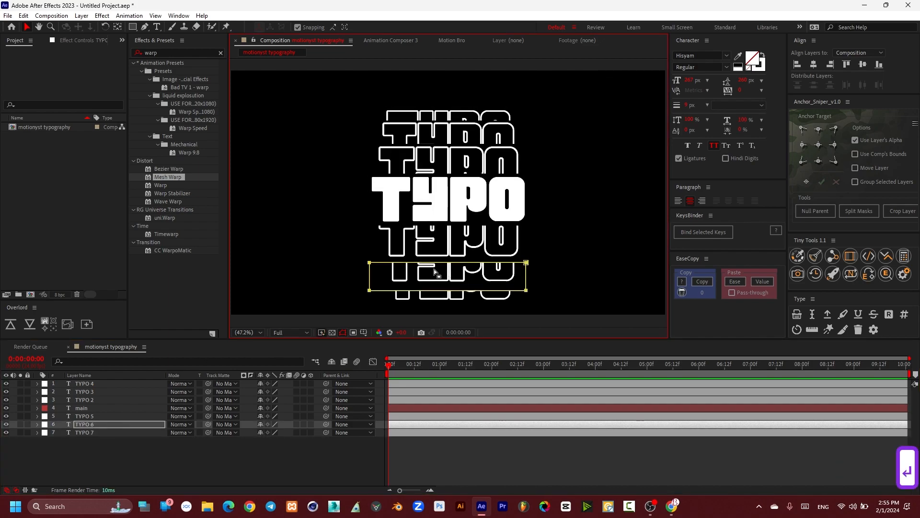
left_click(142, 426)
key("shift+Up")
key("Down")
key("Down")
key("Down")
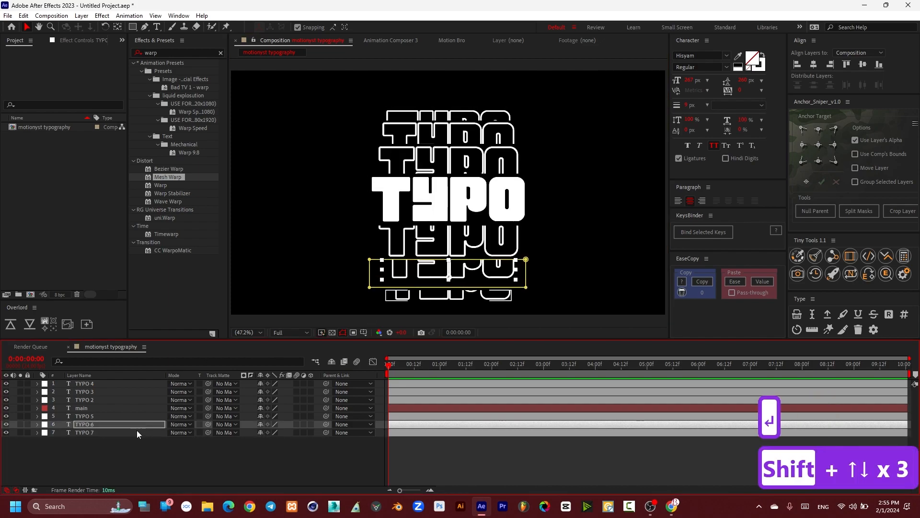
- Raise the TYPO 7 row to close the gap beneath TYPO 6
left_click(132, 435)
key("shift+Up")
key("shift+Up")
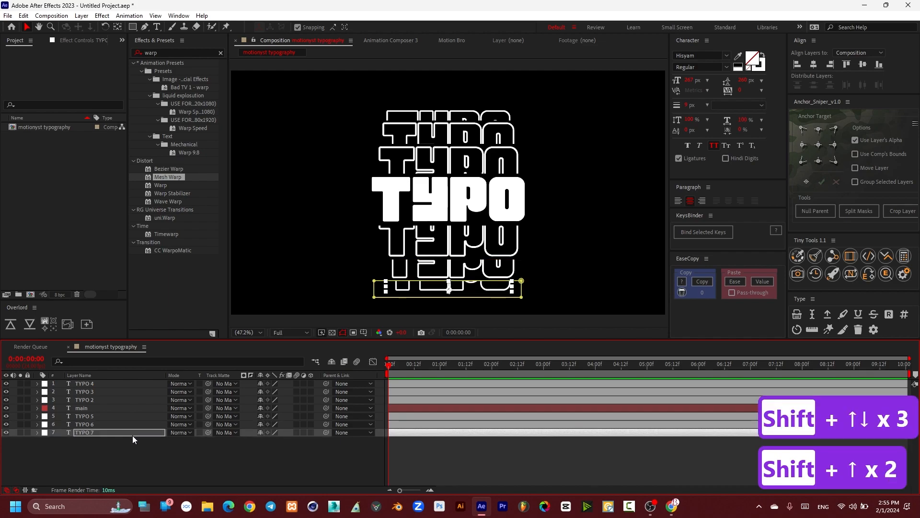
- Shift TYPO 5's mask down to hide the tops of its letters beneath the solid text
left_click(95, 414)
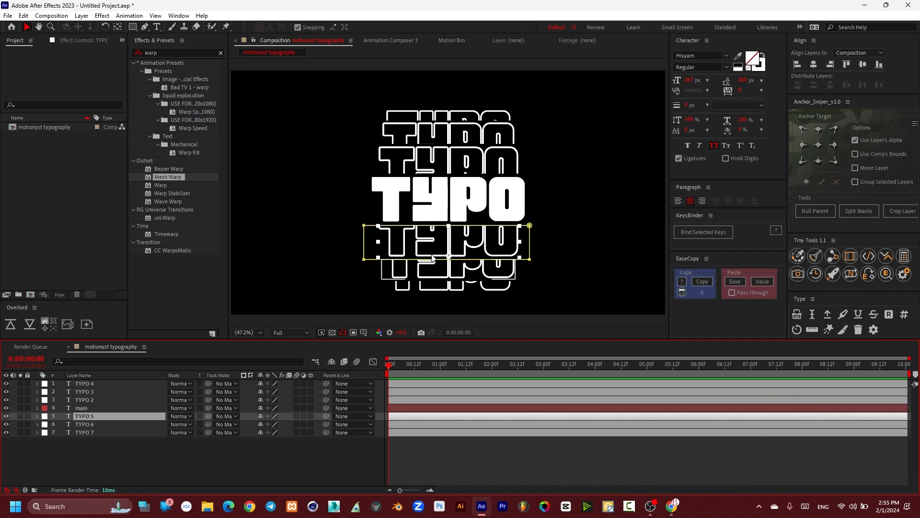
left_click(386, 262)
key("shift+Down")
key("shift+Down")
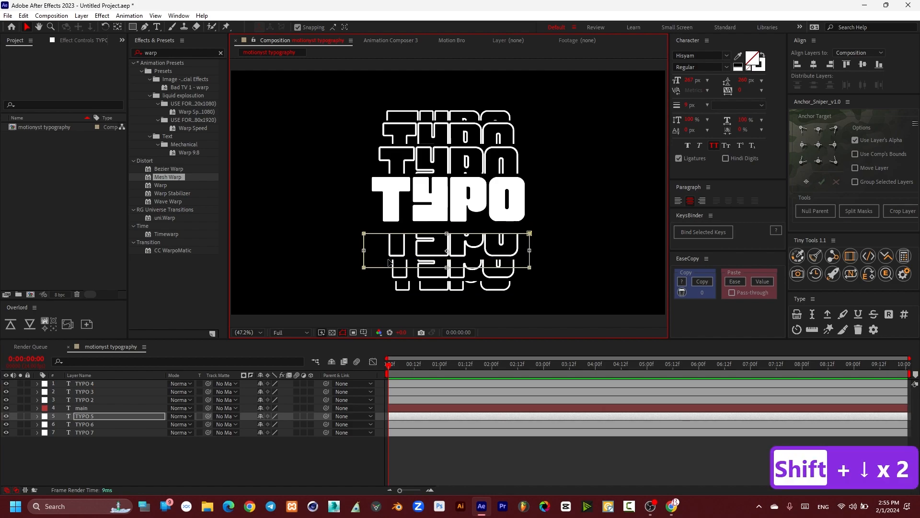
key("Up")
key("Up")
key("Up")
key("Up")
key("Up")
key("Up")
key("Up")
key("Return")
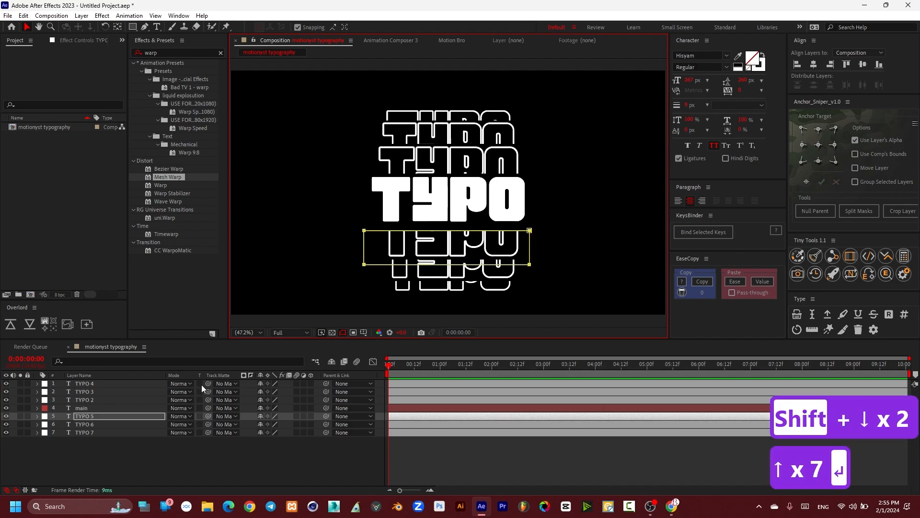
- Move TYPO 5, TYPO 6 and TYPO 7 up together to sit just beneath the solid text
left_click(129, 434, "shift")
key("Insert")
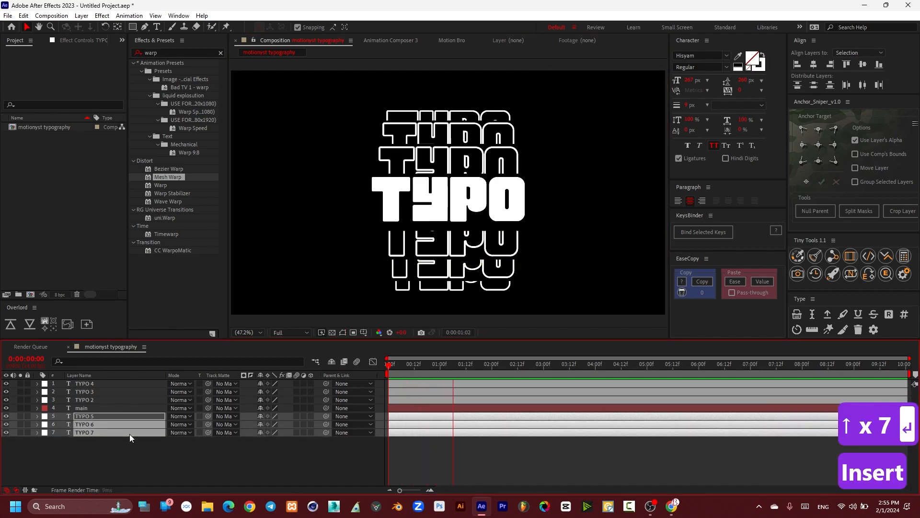
key("space")
key("shift+Up")
key("Up")
key("Up")
key("Up")
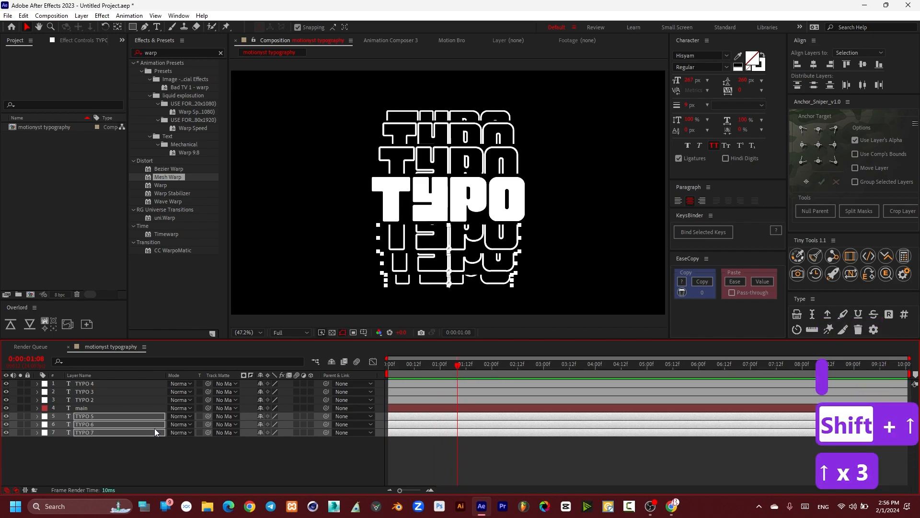
- Change the label colour of TYPO 5, TYPO 6 and TYPO 7 to black
left_click(209, 465)
left_click(105, 416)
left_click(104, 433, "shift")
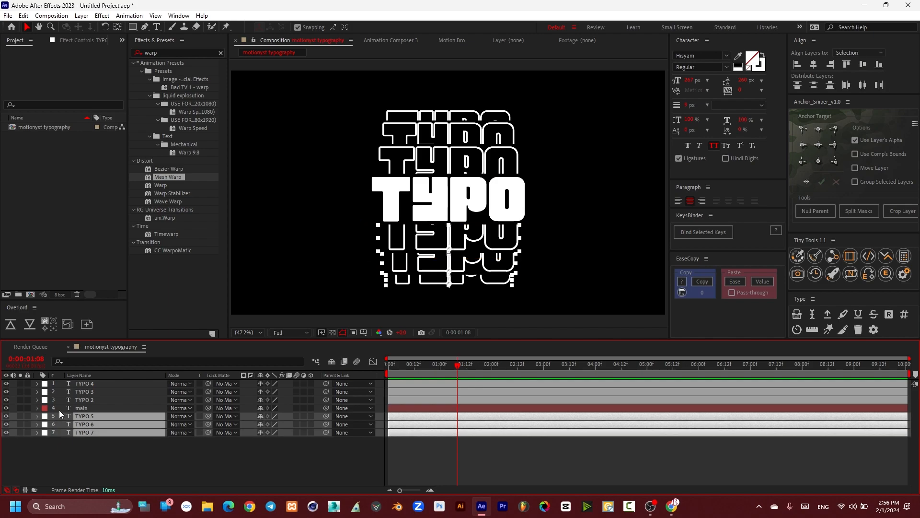
left_click(43, 417)
left_click(66, 398)
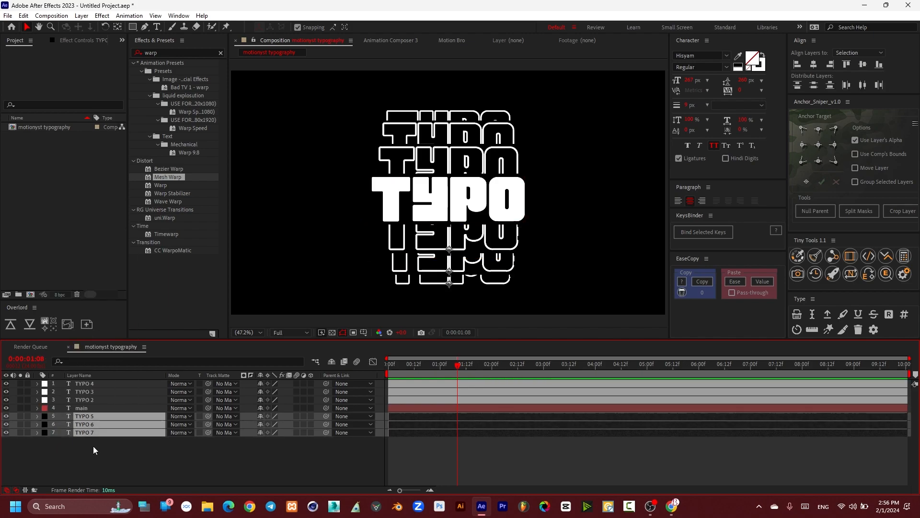
key("F2")
left_click(403, 408)
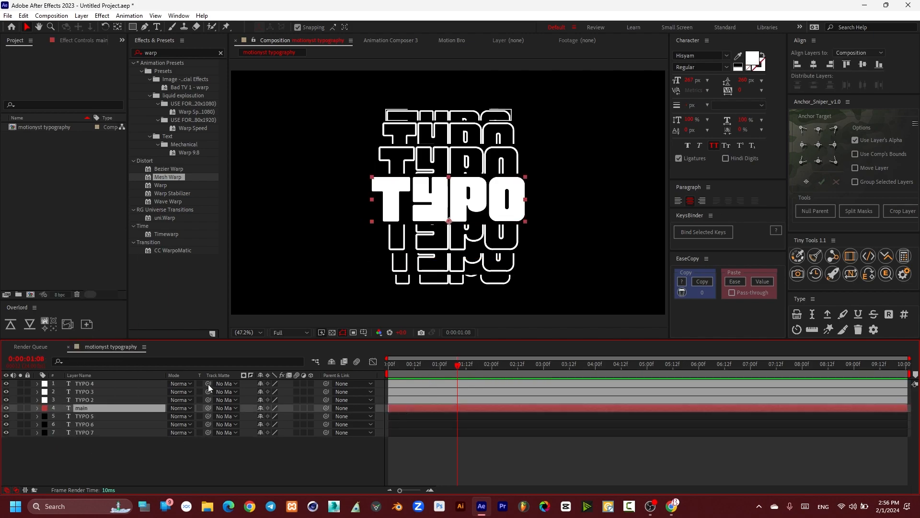
- Select the white-label layers TYPO 2, TYPO 3 and TYPO 4, and add Position keyframes to them at 0:00:01:12
left_click(402, 402)
left_click(45, 384)
left_click(74, 186)
key("p")
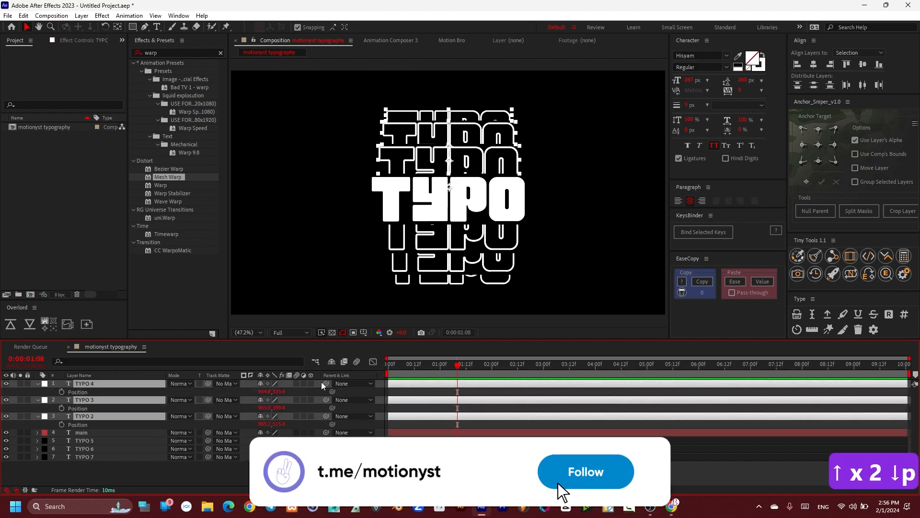
left_click_drag(439, 366, 414, 366)
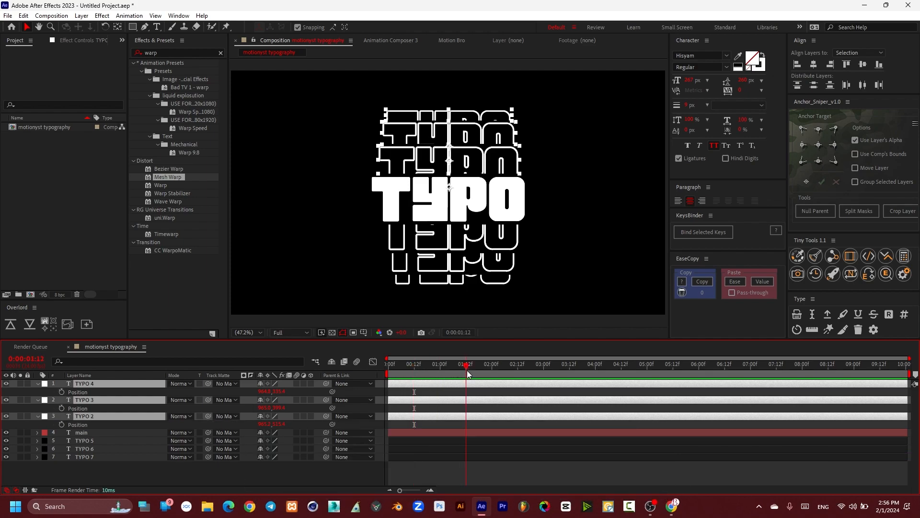
left_click(62, 392)
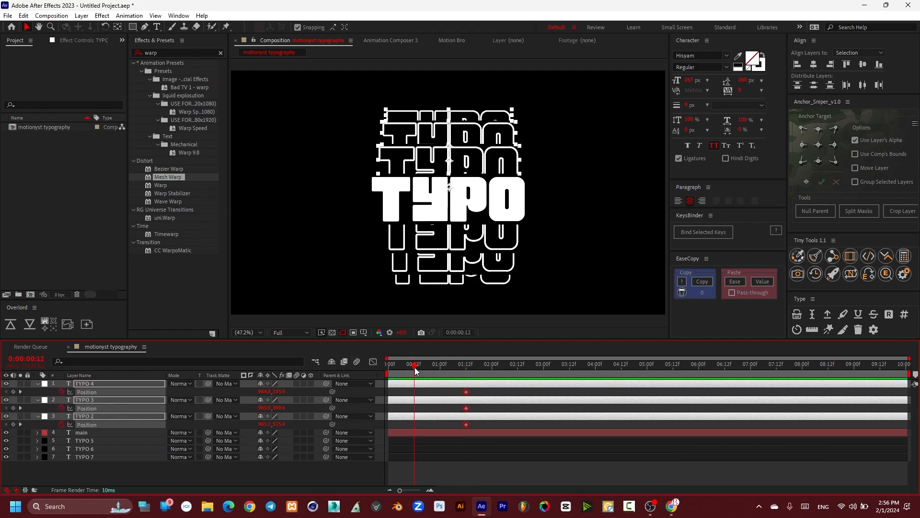
- Centre the three upper outlined layers vertically to the composition at 0:00:00:12 as their starting Position keyframes
left_click(856, 53)
left_click(852, 75)
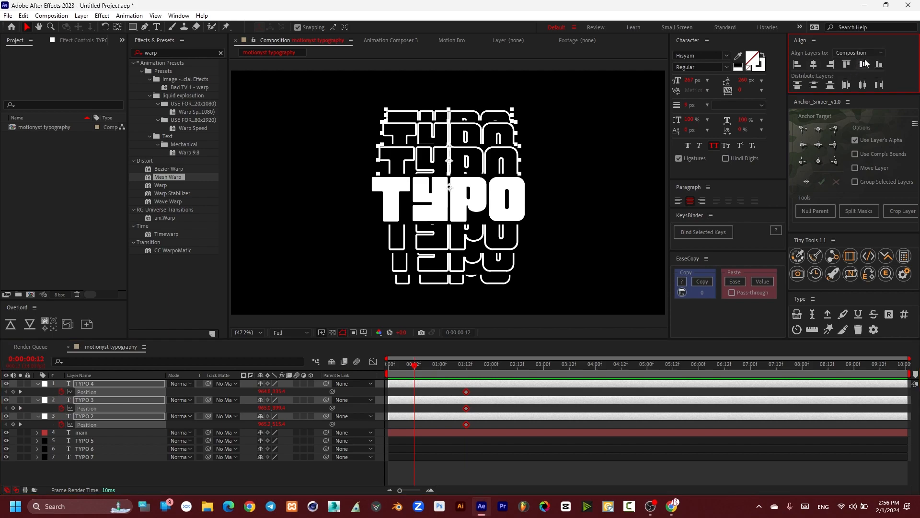
left_click(863, 64)
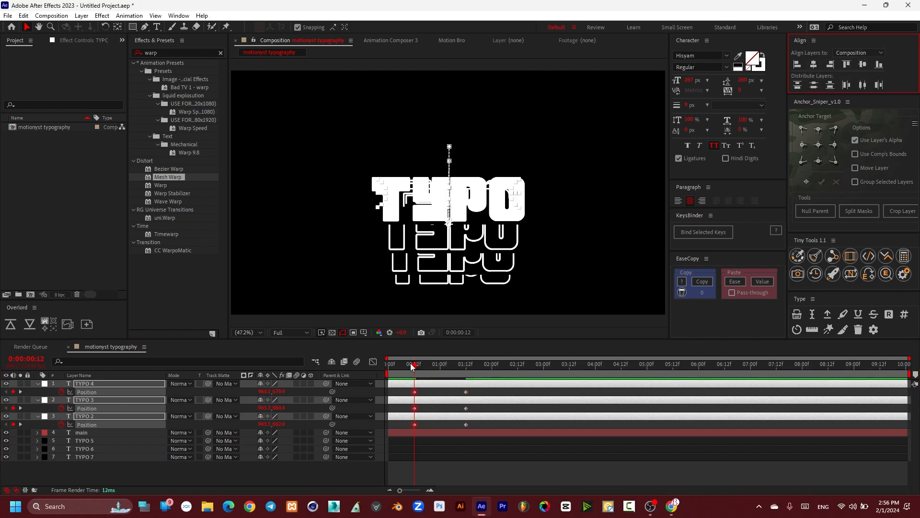
- Add Position keyframes to TYPO 5, TYPO 6 and TYPO 7 at 0:00:01:12, and centre them vertically in the composition at 0:00:00:12
left_click(416, 441)
left_click(416, 460, "shift")
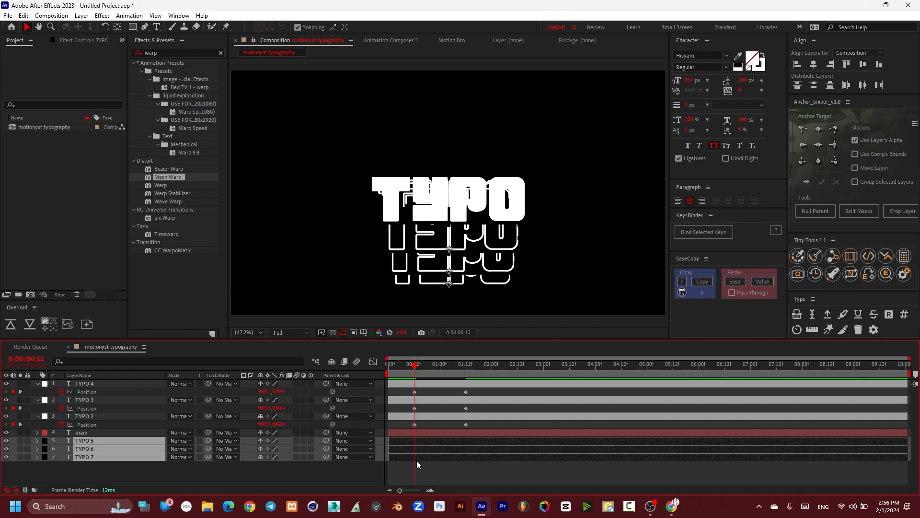
key("p")
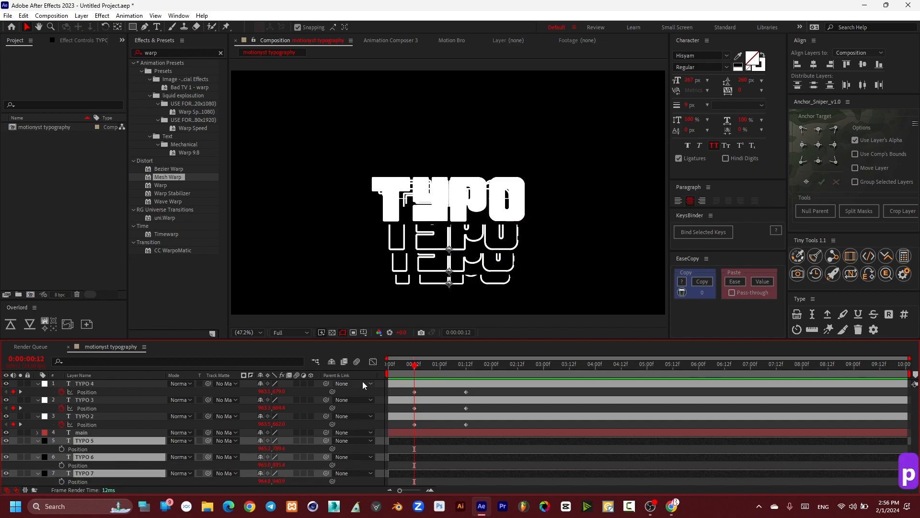
left_click(465, 368)
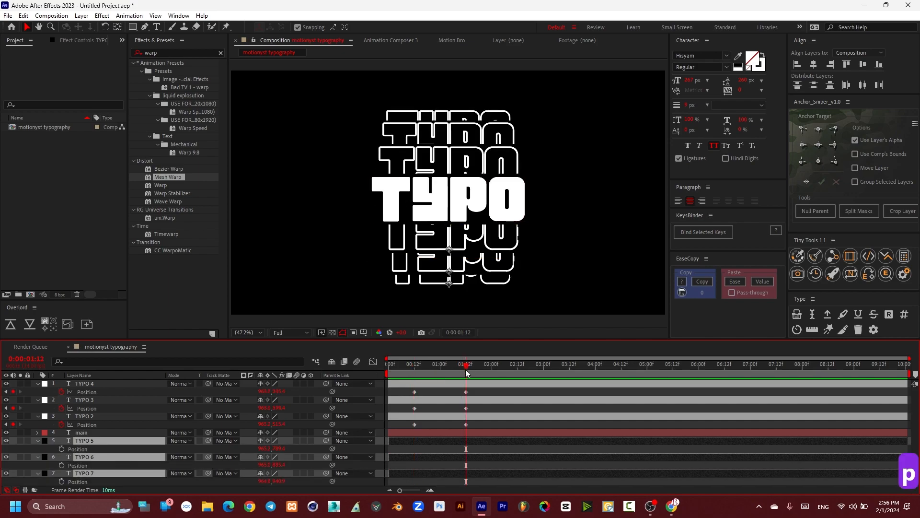
left_click(61, 449)
left_click(415, 369)
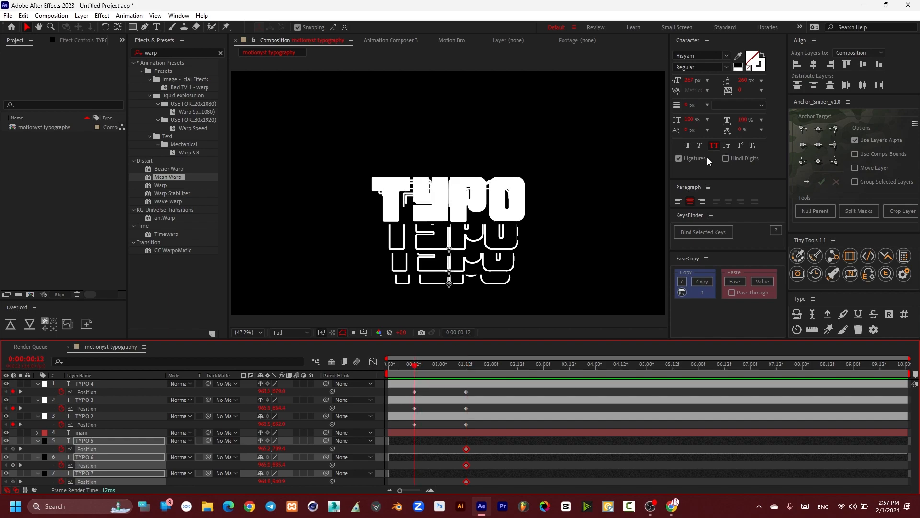
left_click(861, 65)
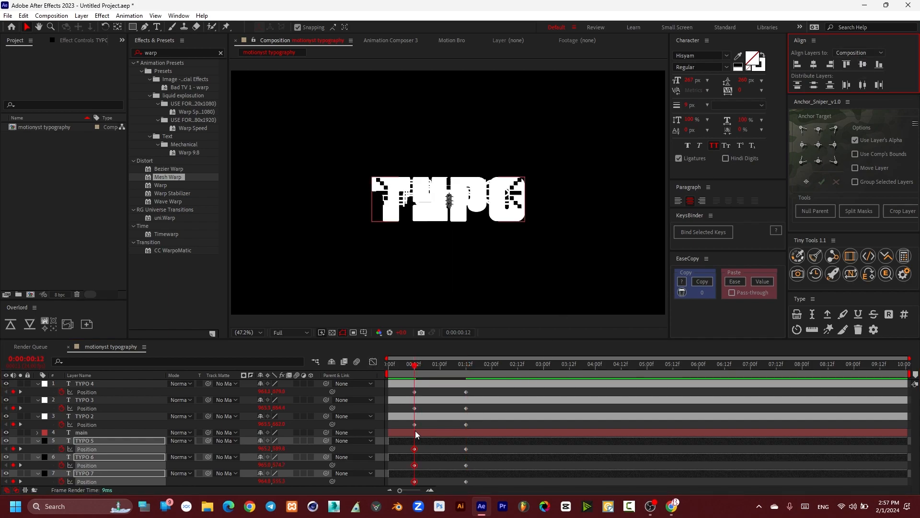
- Trim the start of all six outlined TYPO layers to 0:00:00:12
key("alt+bracketleft")
left_click(420, 417)
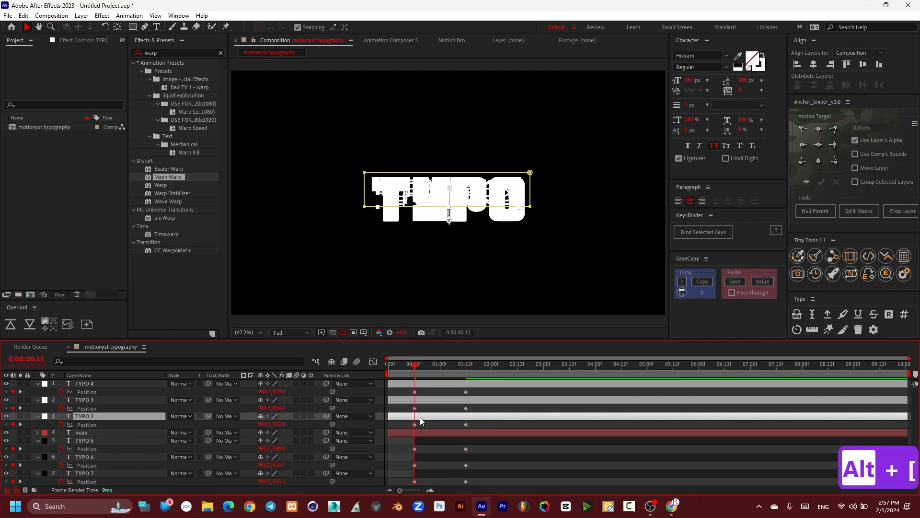
left_click(433, 383, "shift")
key("alt+bracketleft")
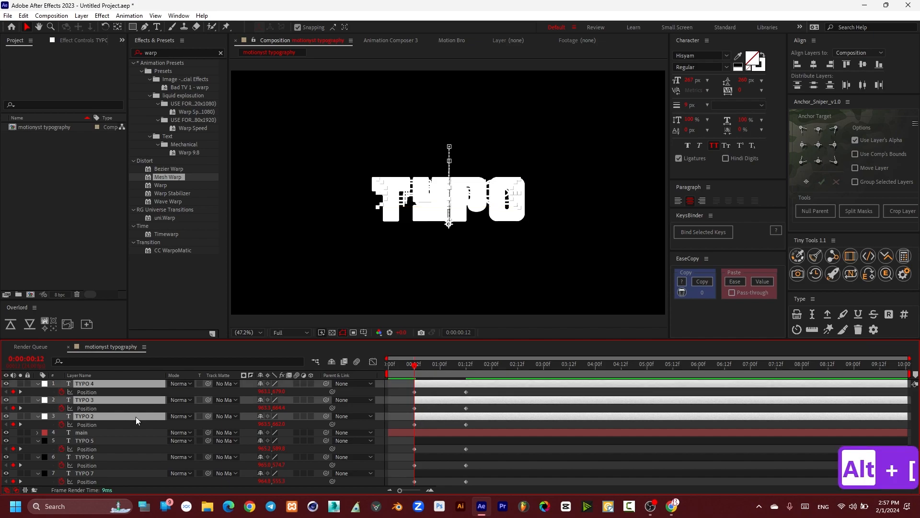
- Collapse the properties of all layers in the timeline and clear the selection
key("ctrl+a")
left_click(38, 382)
left_click(120, 456)
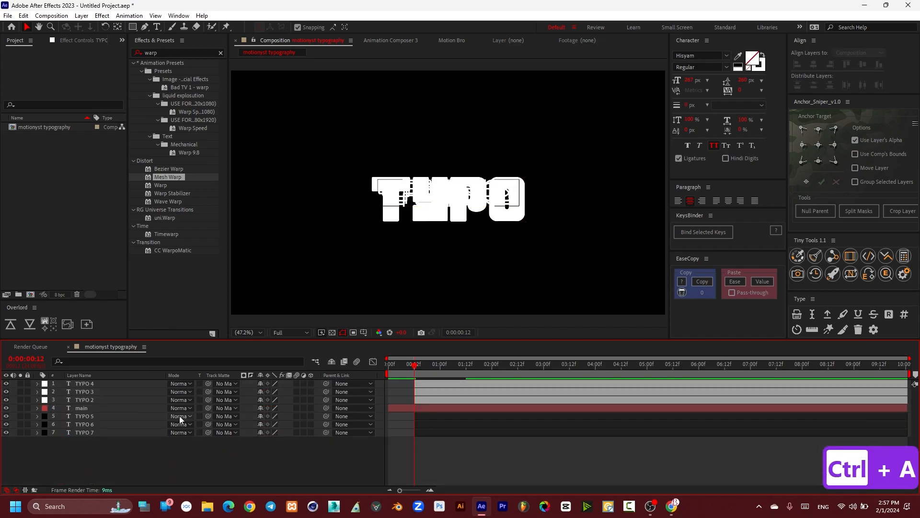
- Lock the main layer and apply Easy Ease to the Position keyframes of the six outlined TYPO layers
left_click(86, 409)
left_click(28, 408)
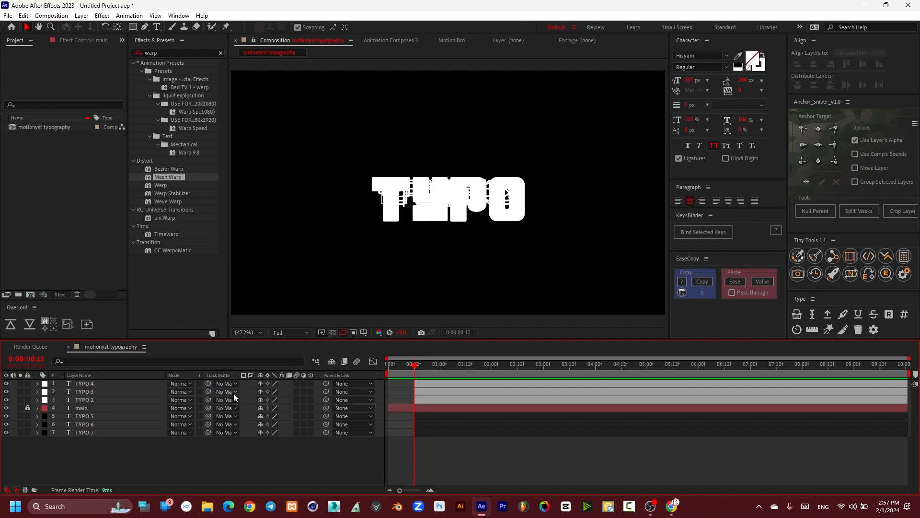
key("ctrl+a")
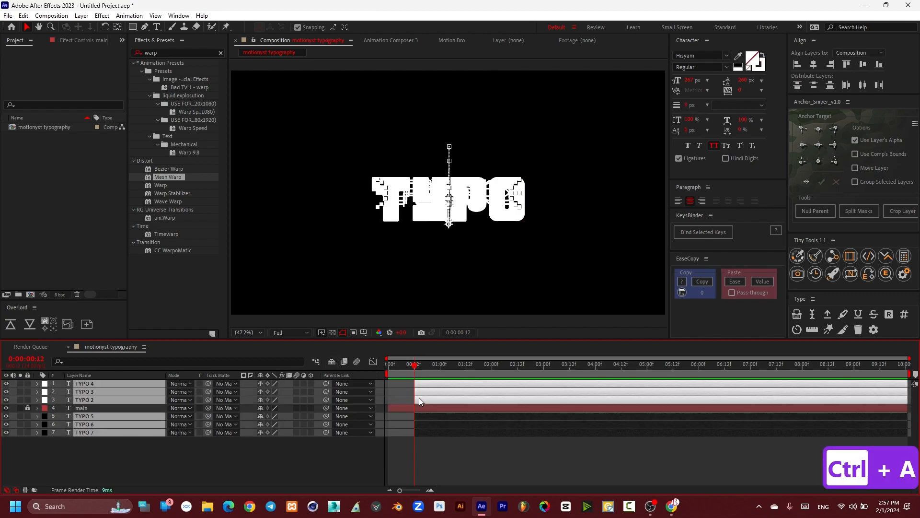
key("u")
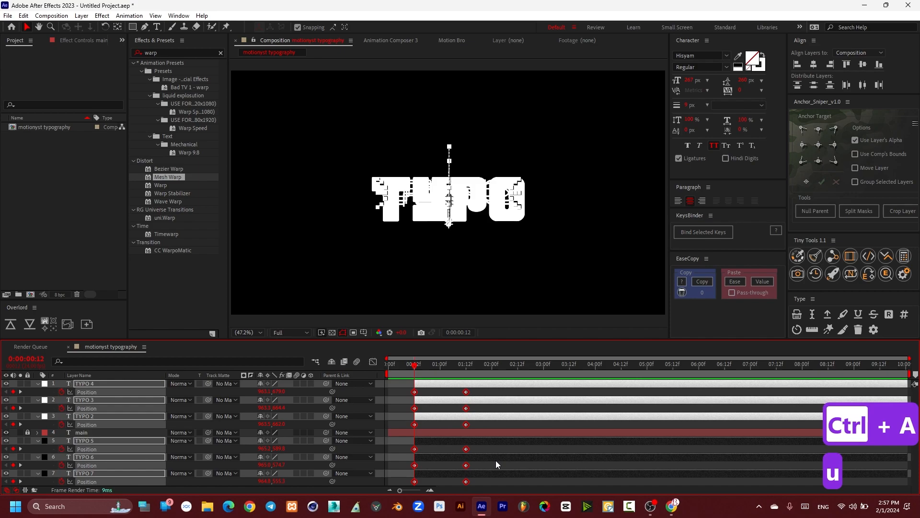
key("F9")
- Reshape the outlined layers' Position speed curves to peak early with a long ease into the ending keyframes, and preview the motion
left_click(374, 362)
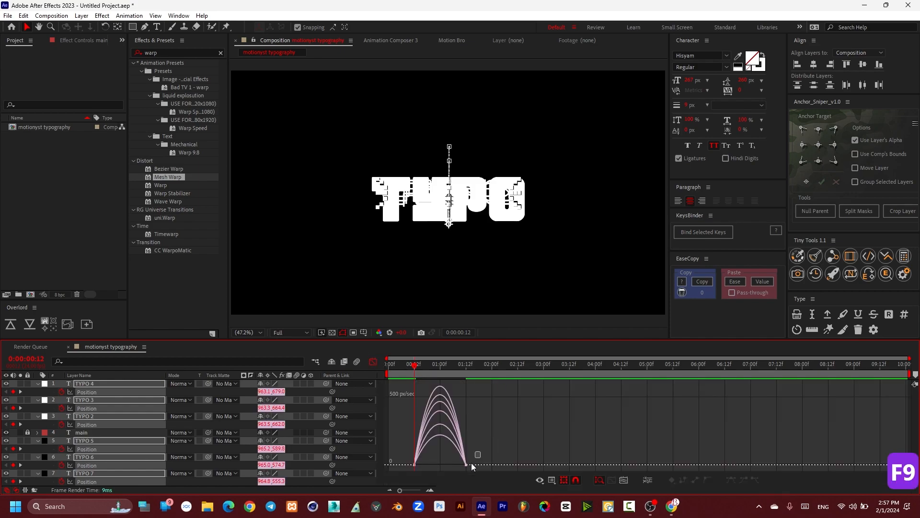
left_click_drag(462, 464, 432, 465)
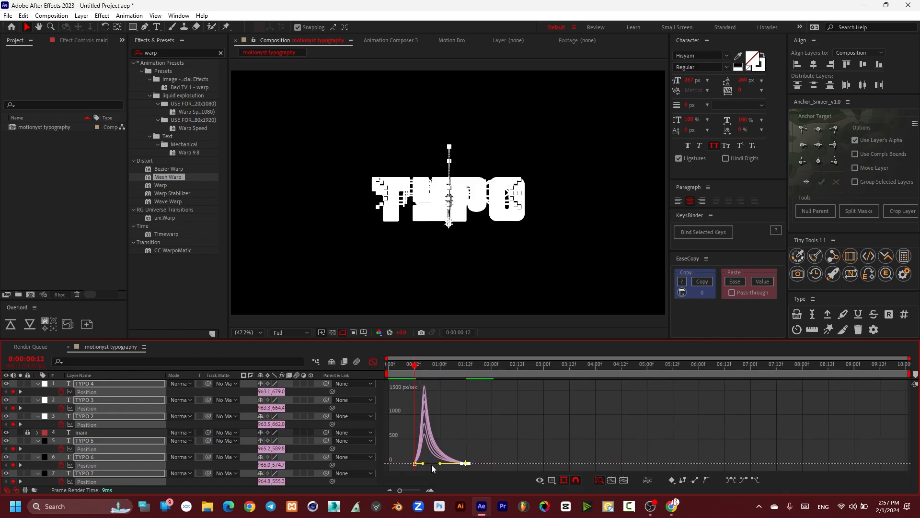
key("space")
left_click(373, 362)
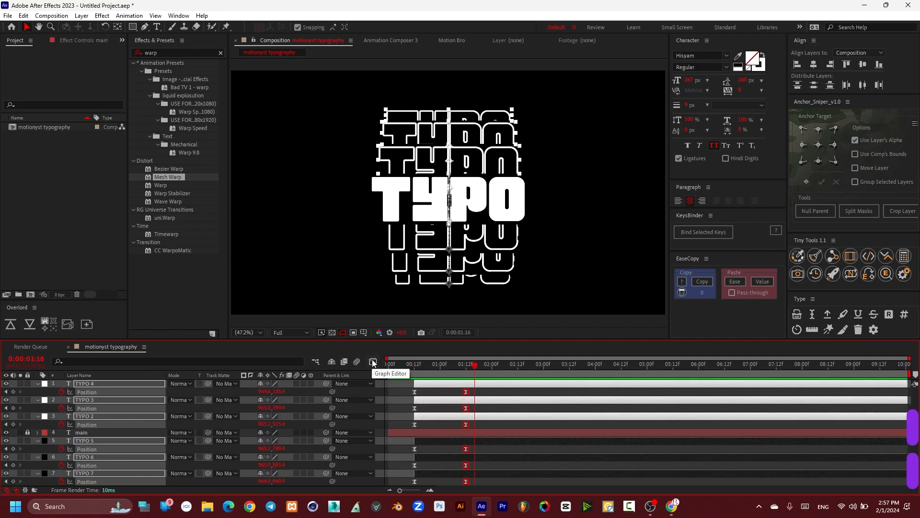
- Move the outlined layers' ending Position keyframes to about 0:00:01:00 and trim the layers' start to just after 0:00:00:12
left_click_drag(466, 395, 442, 395)
left_click(414, 367)
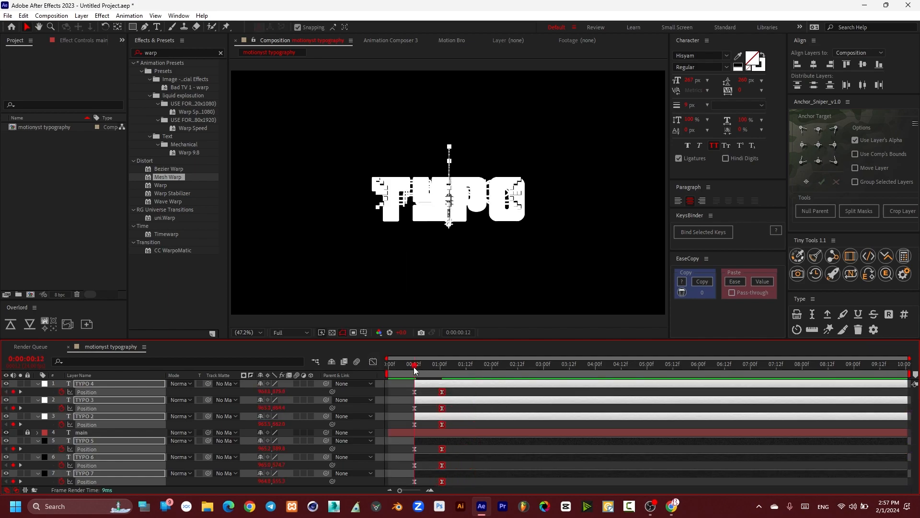
left_click_drag(413, 367, 380, 367)
key("alt+bracketleft")
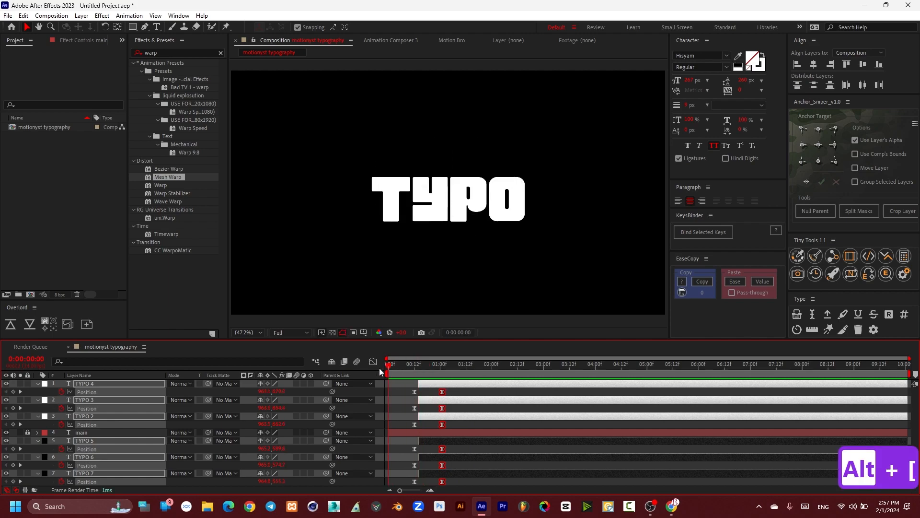
key("space")
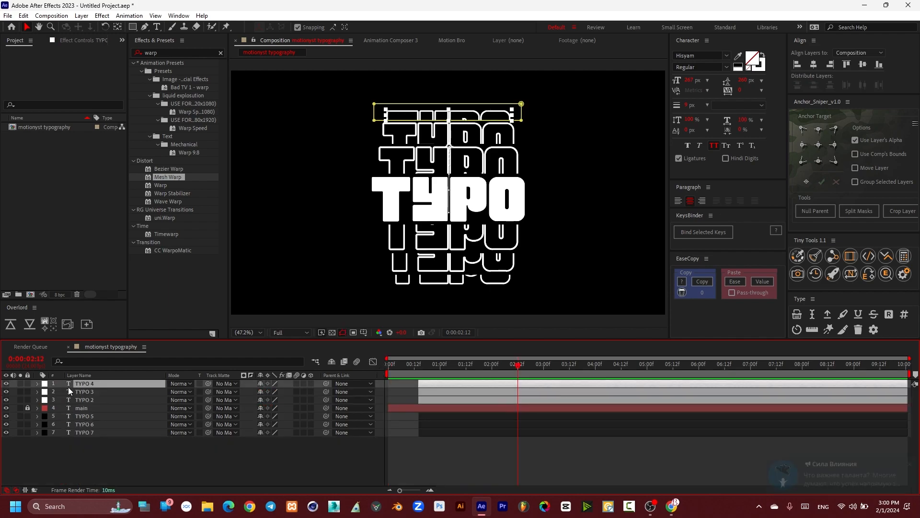
- Reveal the Opacity property of all six outlined TYPO layers in the timeline
key("t")
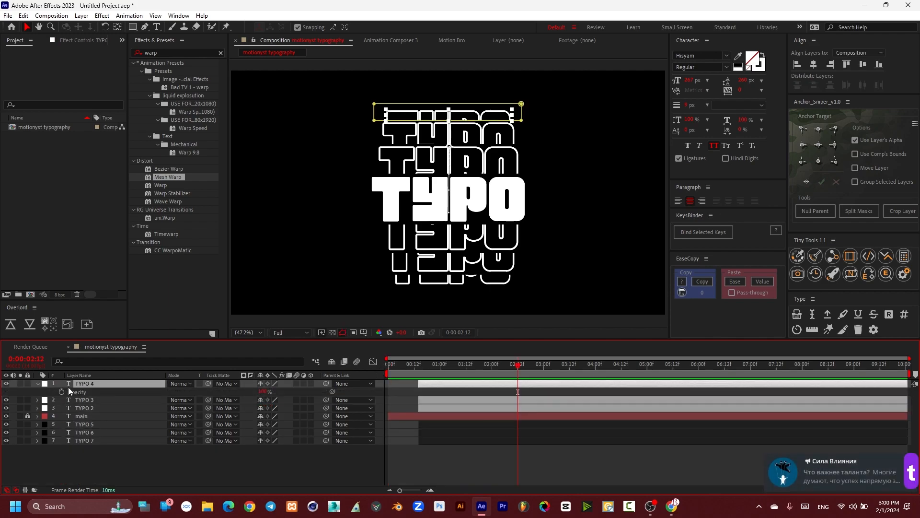
key("ctrl+a")
key("t")
key("t")
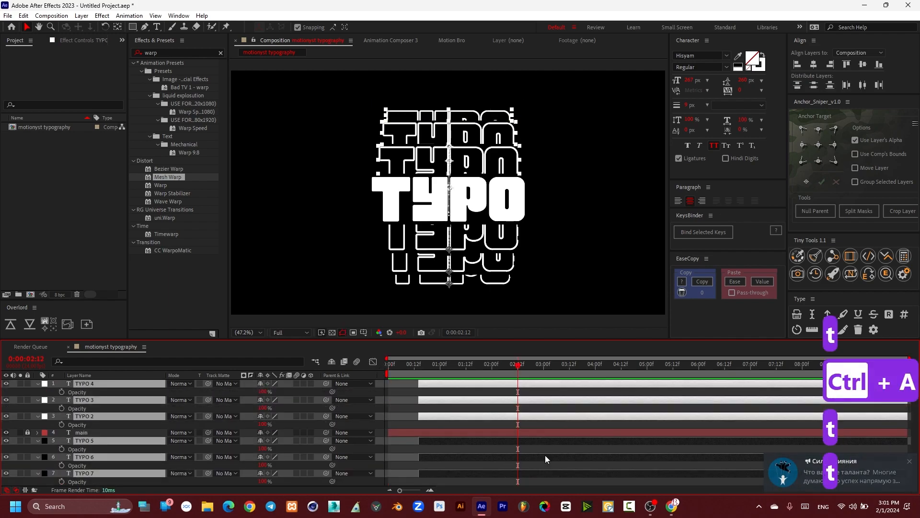
left_click(443, 422)
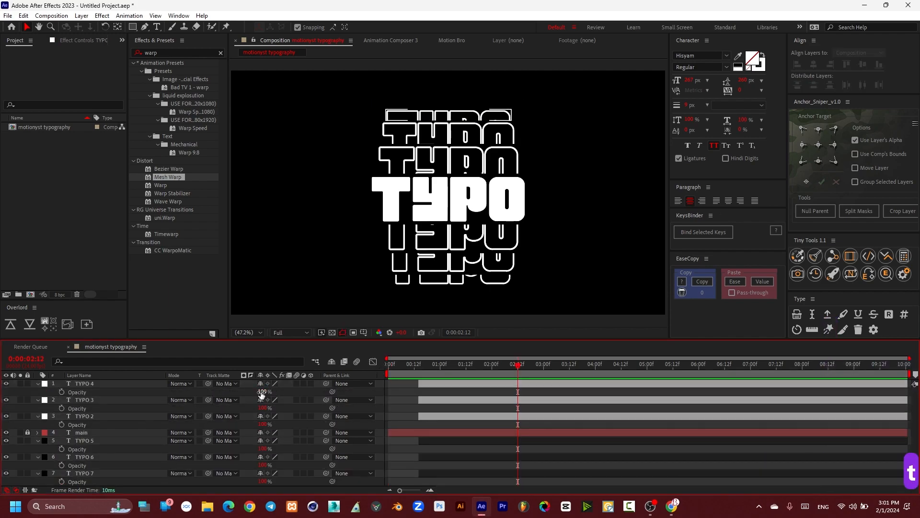
- Set the opacity of TYPO 4 to 50%, TYPO 3 to 70% and TYPO 2 to 90%
type("50")
key("Return")
type("70")
key("Return")
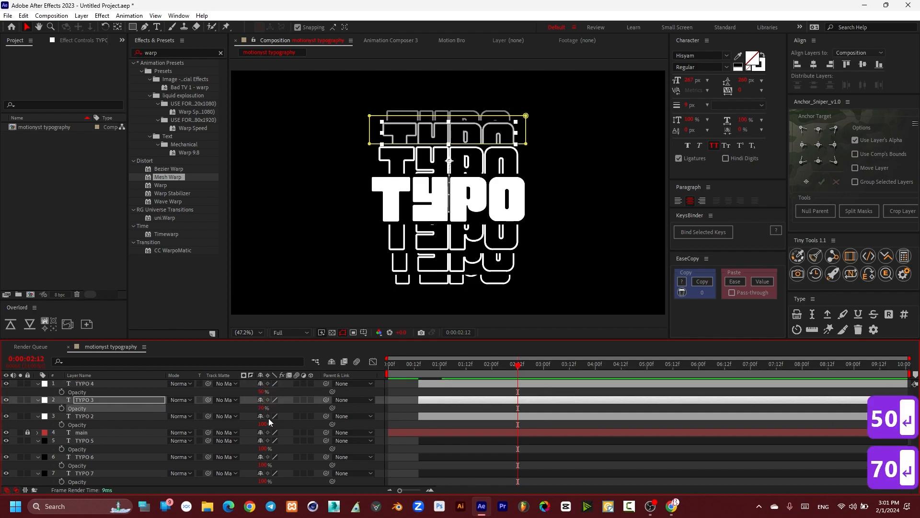
type("90")
key("Return")
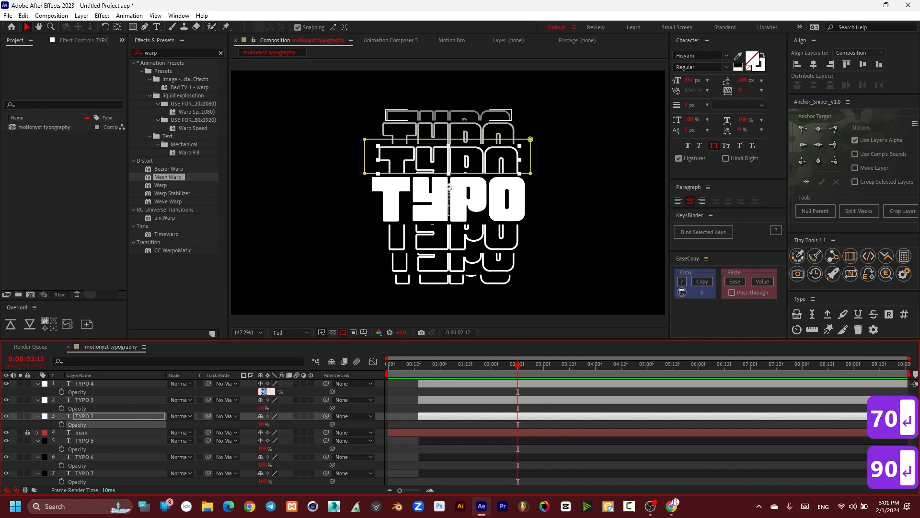
- Set the opacity of TYPO 4 to 40%, TYPO 3 to 60% and TYPO 2 to 80%
type("40")
key("Return")
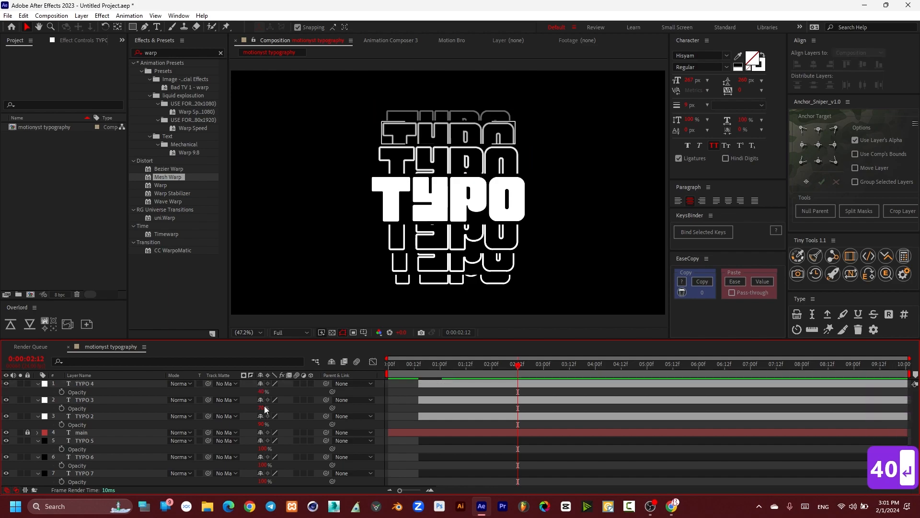
type("60")
key("Return")
key("Return")
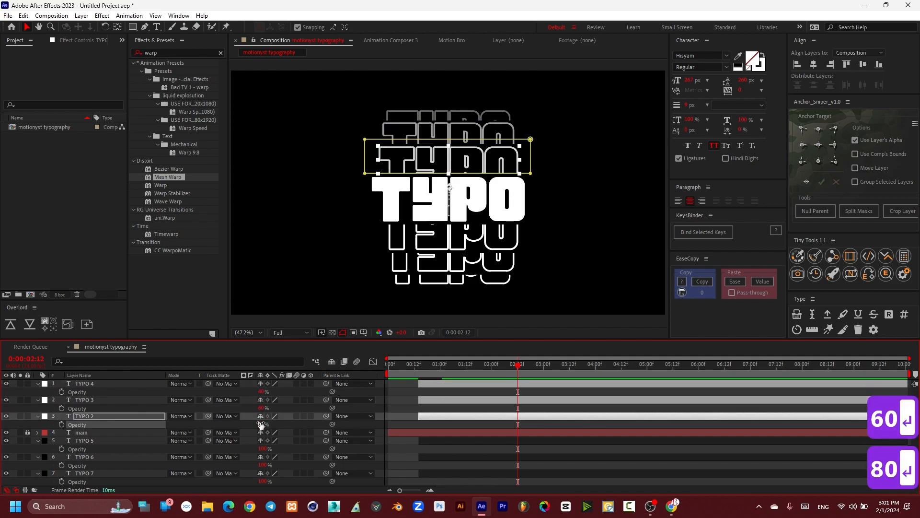
- Set the opacity of TYPO 5 to 80%, TYPO 6 to 60% and TYPO 7 to 40%
type("80")
key("Return")
left_click(262, 464)
type("60")
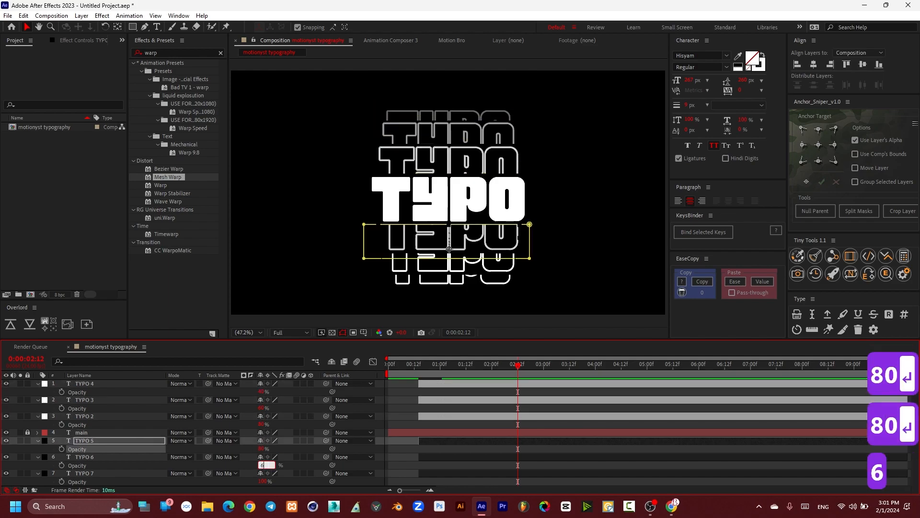
key("Return")
type("40")
key("Return")
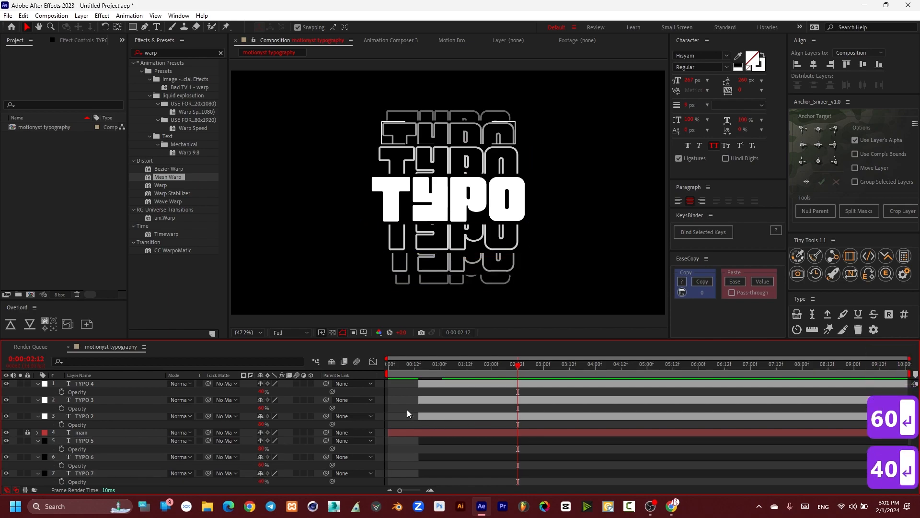
- Collapse the properties of all layers, clear the selection and preview the animation
key("ctrl+a")
left_click(38, 384)
left_click(110, 452)
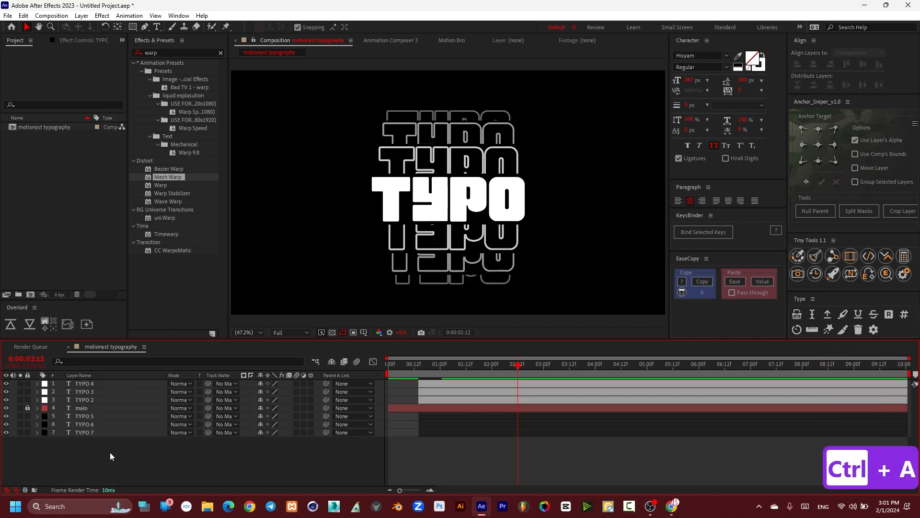
key("KP_0")
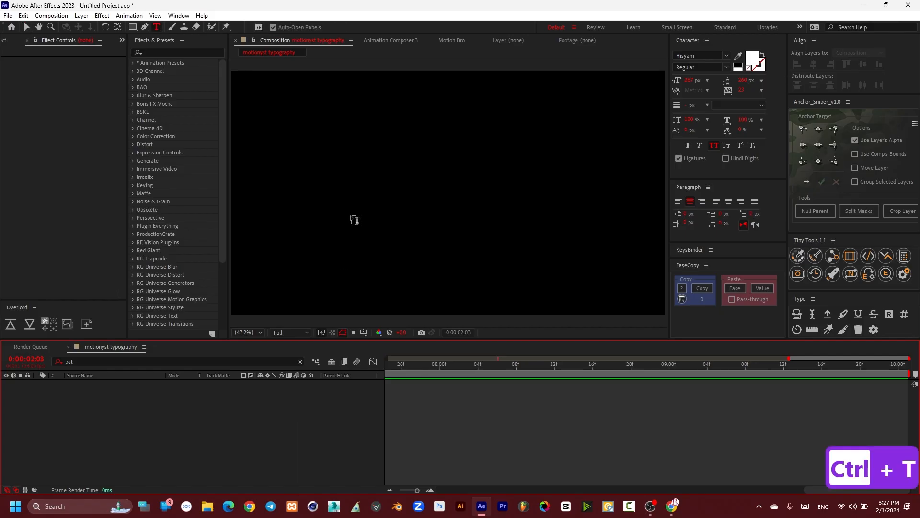
- Create a text layer containing the single letter t in the empty composition
left_click(355, 220)
type("t")
key("KP_Enter")
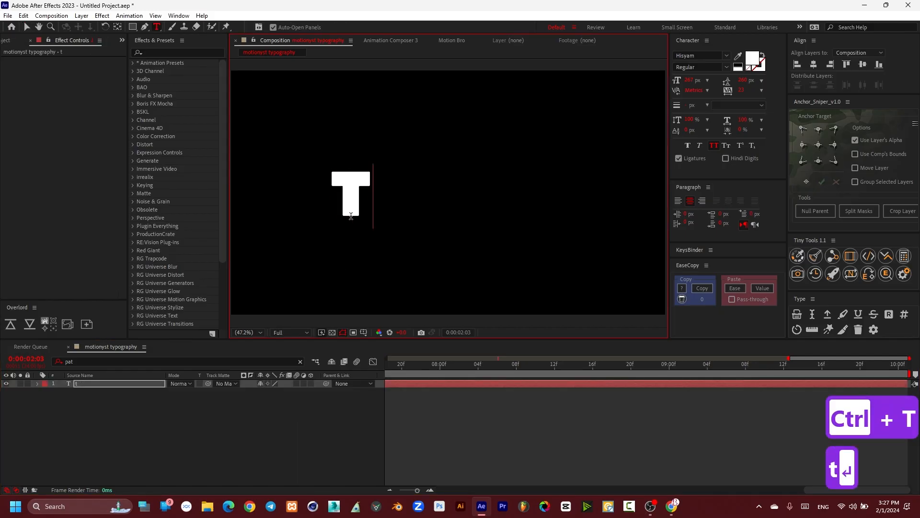
- Duplicate the t text layer, place the copy beside the original and change its text to y
key("v")
key("ctrl+d")
left_click_drag(352, 220, 494, 192)
double_click(399, 206)
type("y")
key("KP_Enter")
- Add two more duplicated letter layers and change their text to p and O to complete the word
key("ctrl+d")
double_click(450, 196)
type("p")
key("KP_Enter")
key("v")
key("ctrl+d")
double_click(495, 189)
type("O")
key("KP_Enter")
key("v")
- Distribute the four letter layers evenly by their horizontal centres
left_click_drag(307, 158, 508, 213)
left_click(454, 245)
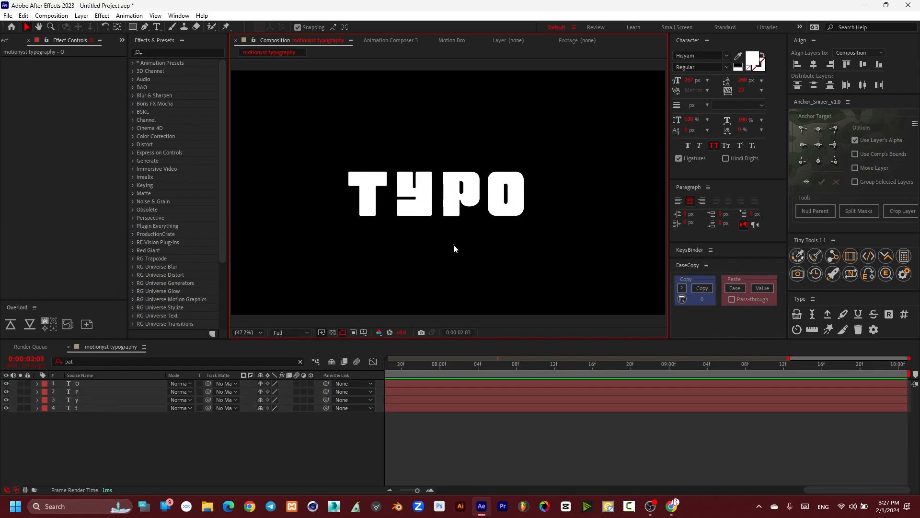
key("ctrl+a")
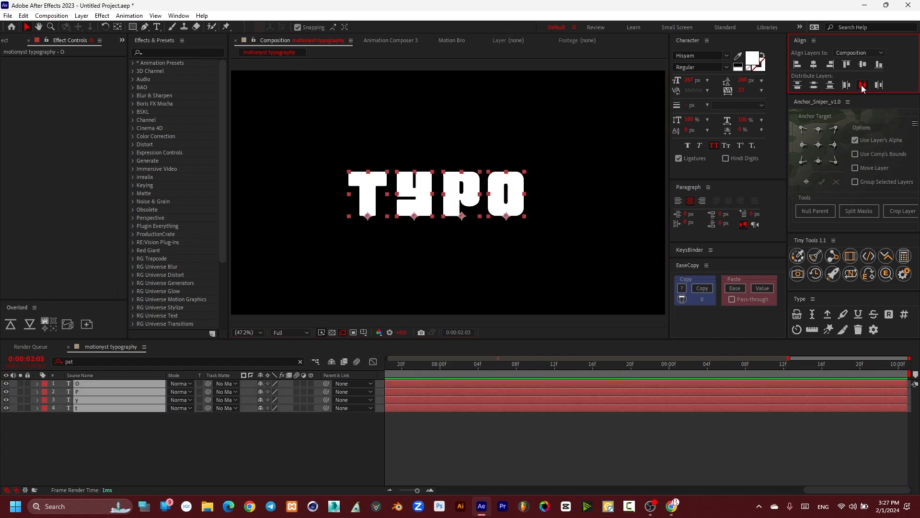
left_click(591, 221)
- Create a shape outline layer from the t text layer
left_click(375, 198)
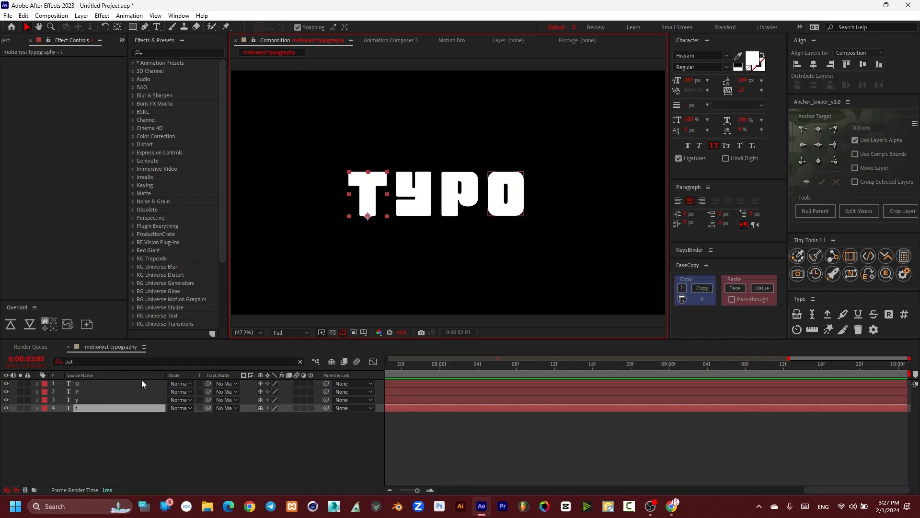
right_click(78, 412)
left_click(287, 329)
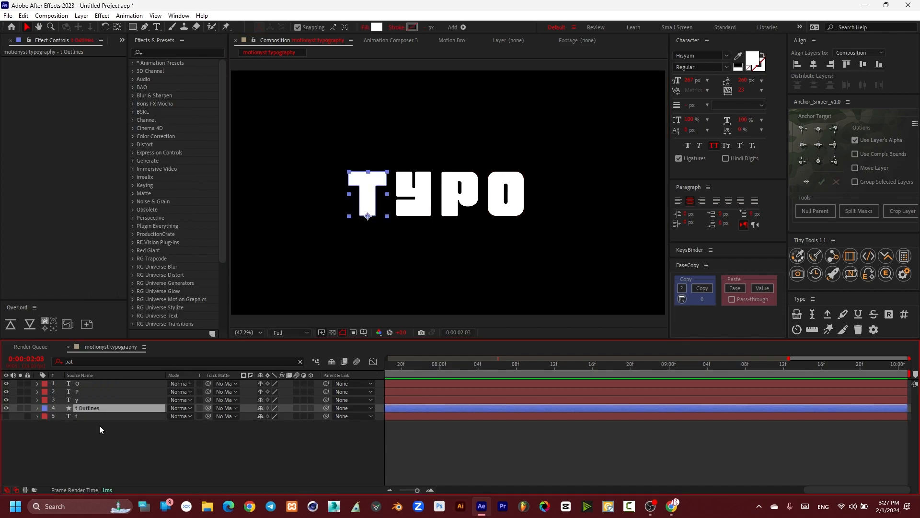
- Add a new null object and place it at the top centre of the T
left_click(125, 432)
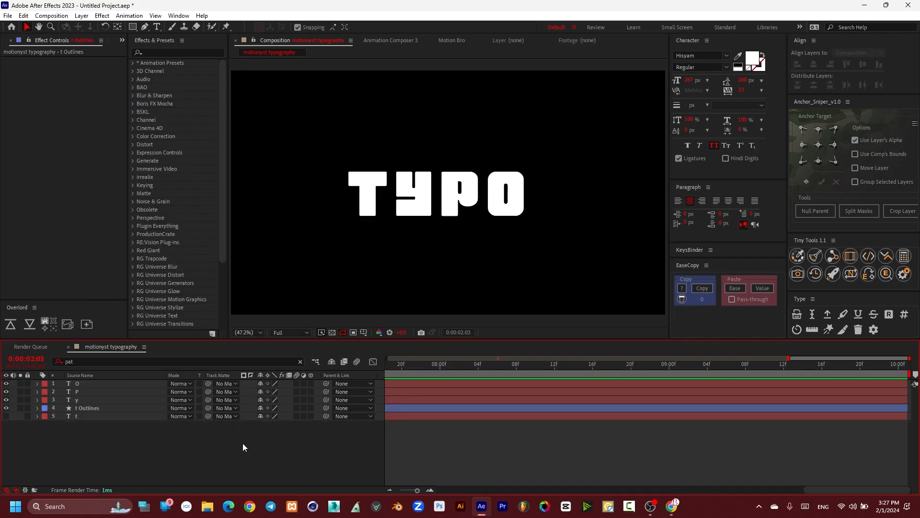
key("ctrl+alt+shift+y")
left_click_drag(448, 194, 368, 173)
left_click(177, 442)
right_click(176, 442)
mouse_move(218, 327)
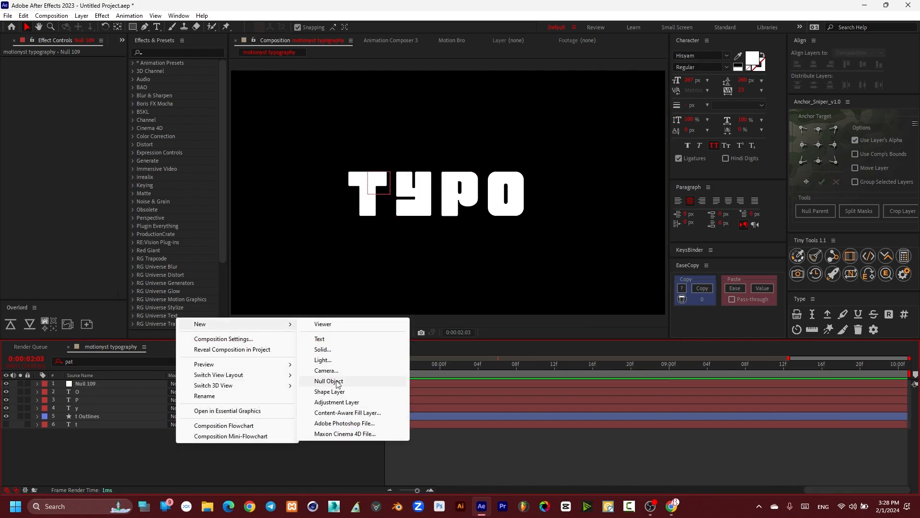
left_click(166, 444)
- Rename the null layer T null and give it a blue label like the t Outlines layer
left_click(120, 386)
key("Return")
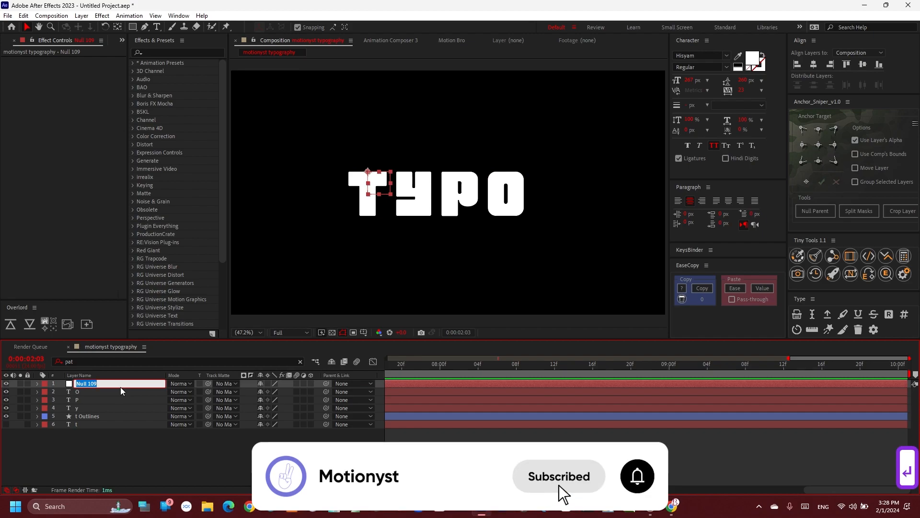
type("T null")
key("Return")
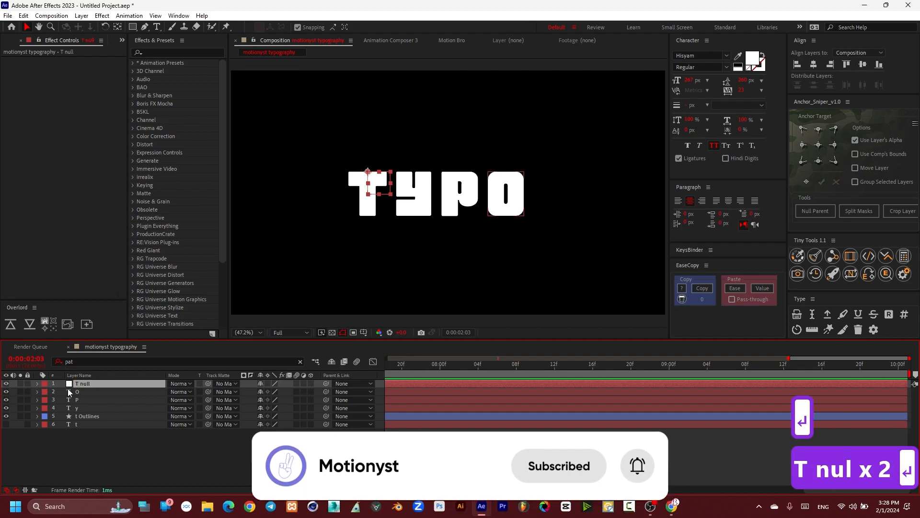
left_click(45, 383)
left_click(72, 283)
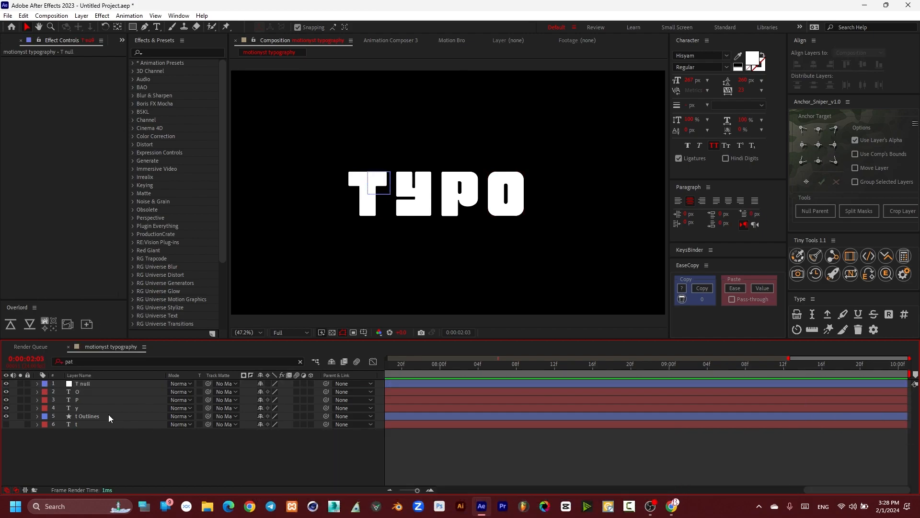
- Filter the properties of the t Outlines layer in the timeline by path
left_click(91, 416)
left_click(96, 361)
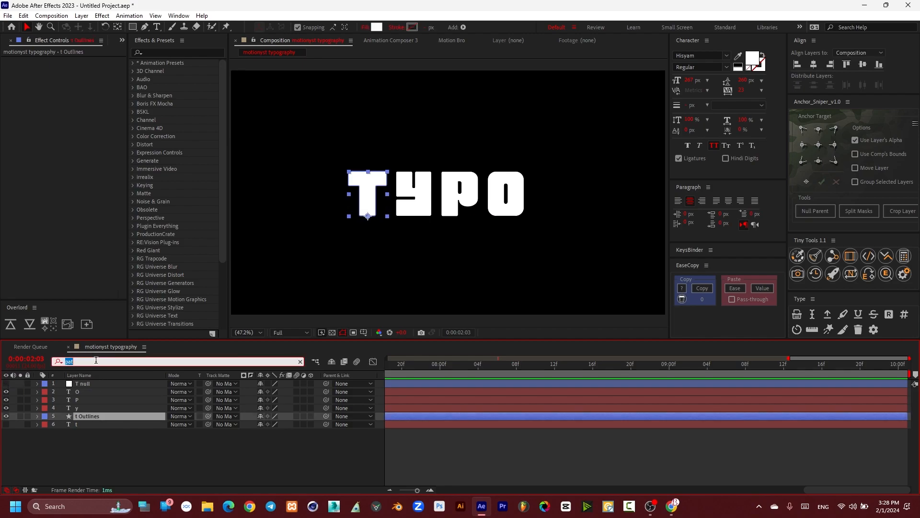
type("pTH")
key("BackSpace")
key("BackSpace")
key("BackSpace")
key("Caps_Lock")
type("path")
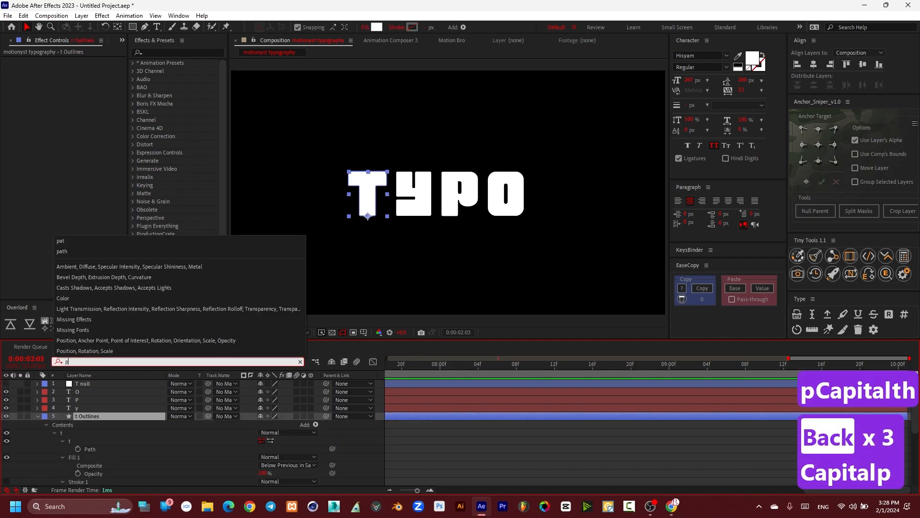
- Open the Create Nulls From Paths script for the t outline's Path and generate nulls with Points Follow Nulls
left_click(86, 450)
left_click(180, 16)
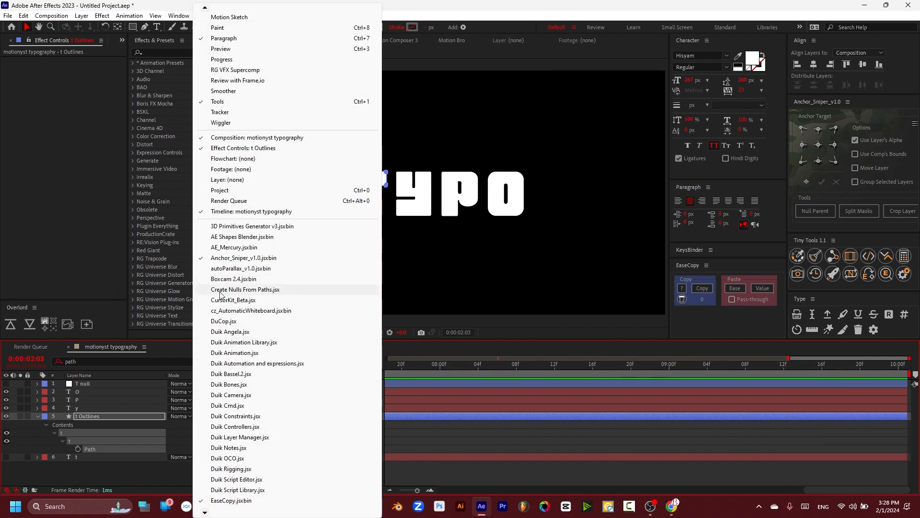
left_click(245, 290)
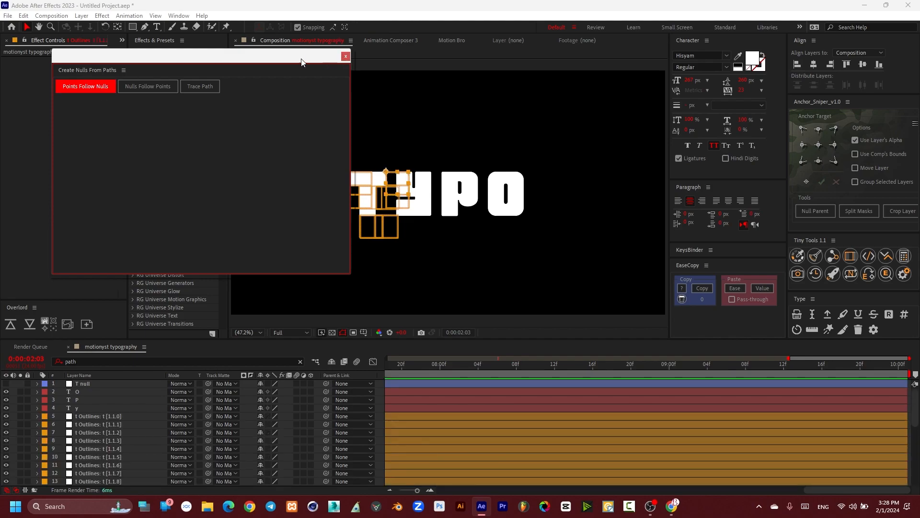
- Dock the Create Nulls From Paths panel beneath the composition viewer and reduce its height
left_click_drag(206, 274, 191, 102)
left_click_drag(91, 70, 345, 326)
left_click_drag(413, 187, 405, 305)
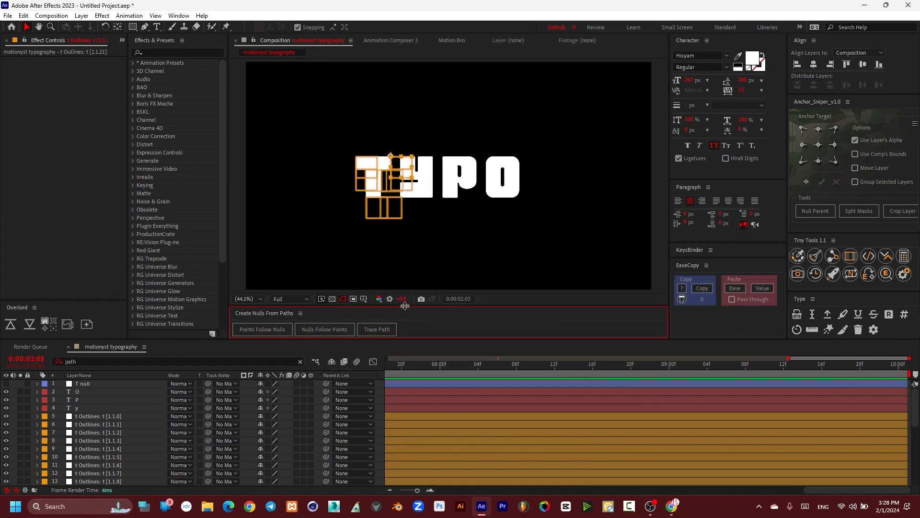
- Delete the nulls that control the bottom points of the T's stem
left_click(249, 298)
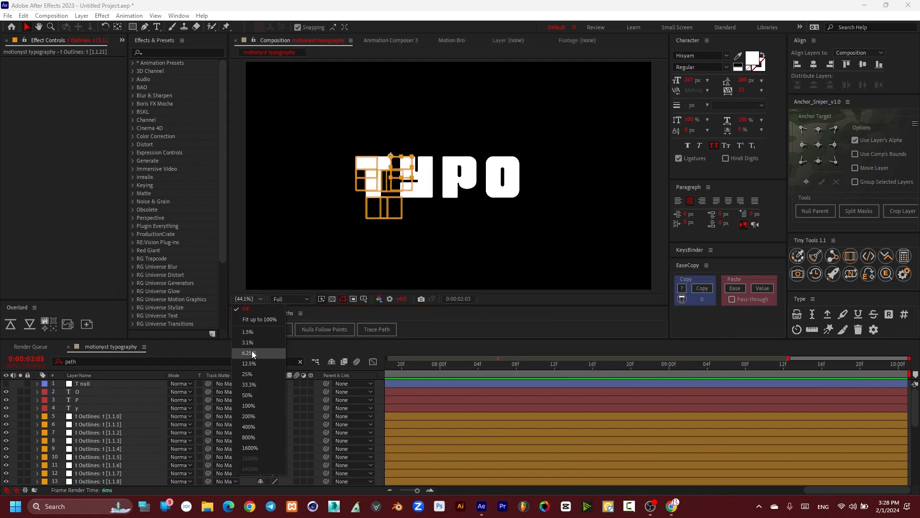
left_click(253, 417)
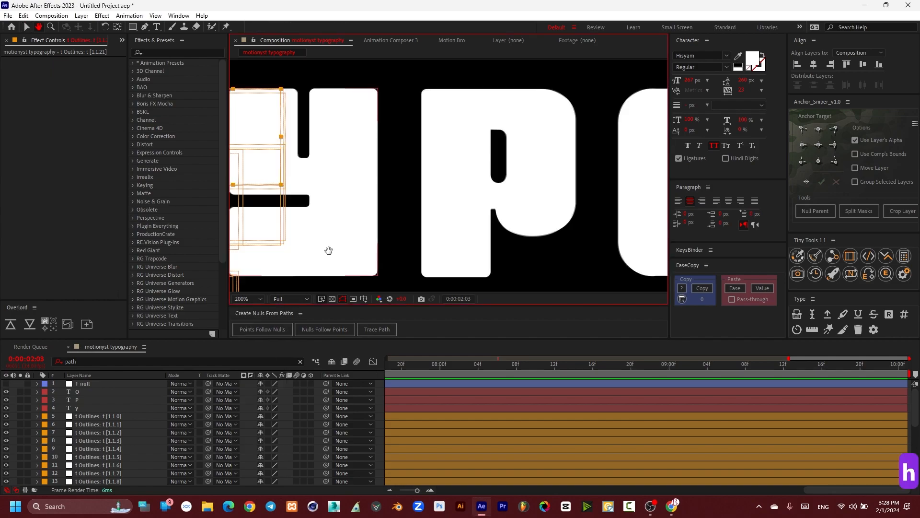
scroll(507, 217, "down", 2)
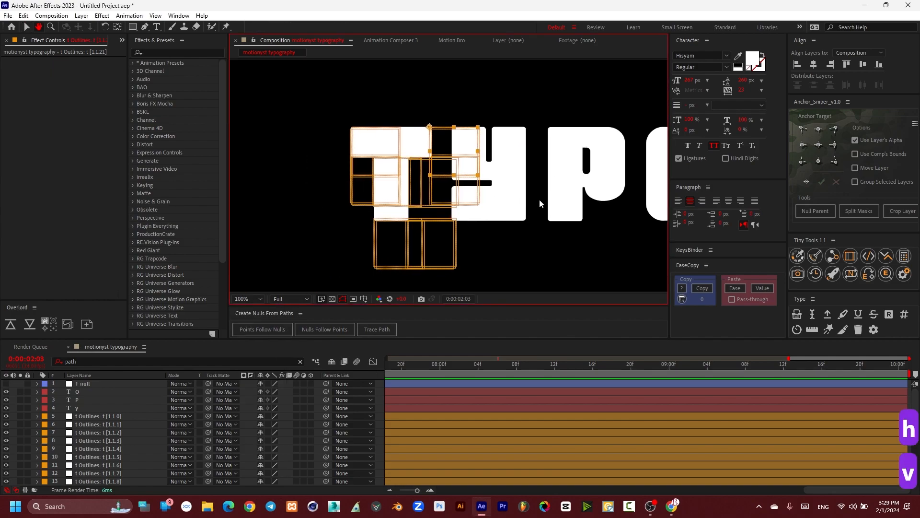
left_click_drag(328, 275, 448, 233)
key("Delete")
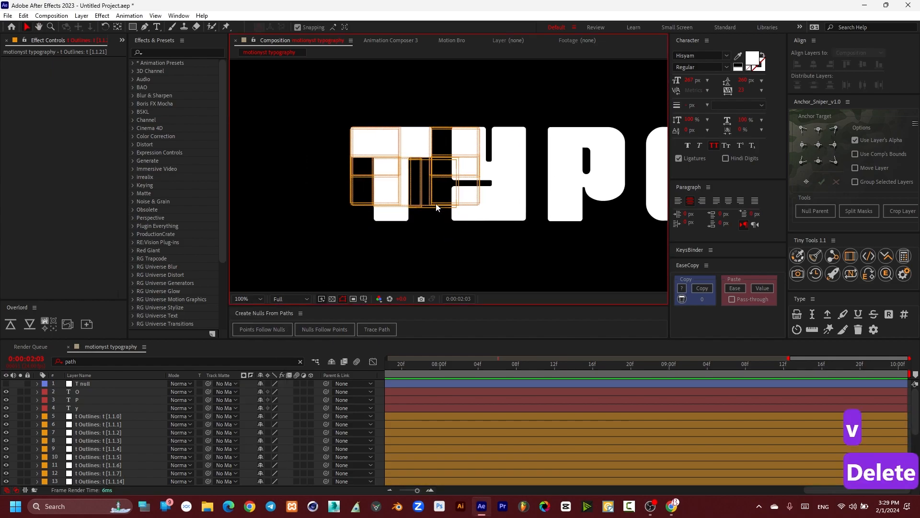
- Lock the O, P and y text layers and the t Outlines layer
left_click_drag(340, 216, 479, 197)
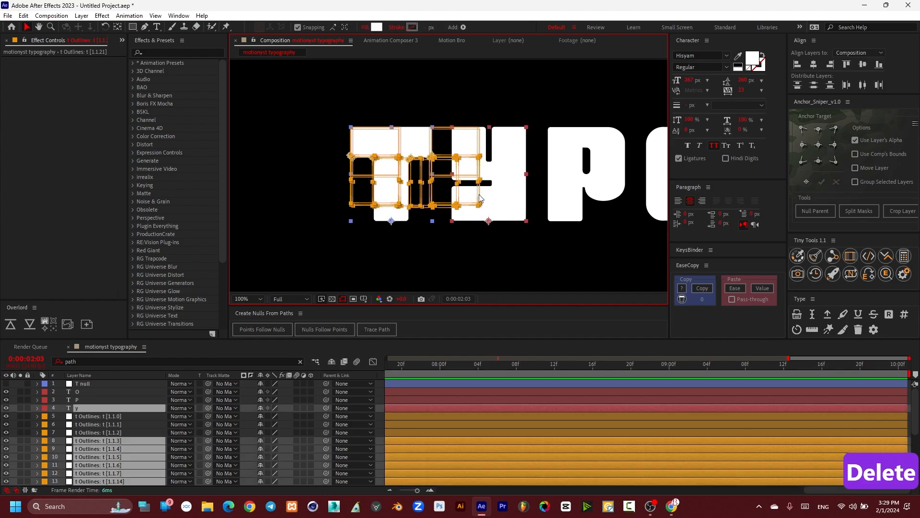
left_click(358, 232)
left_click(82, 392)
left_click(80, 407, "shift")
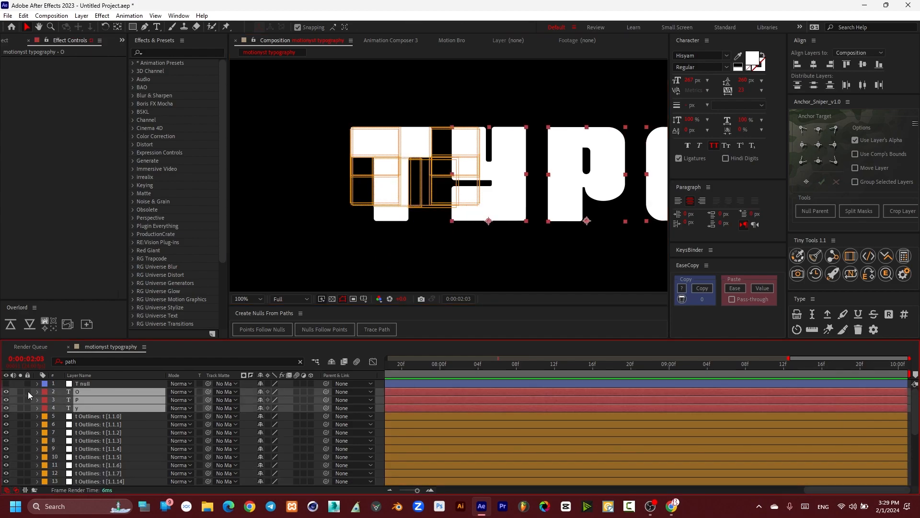
left_click_drag(28, 391, 28, 407)
left_click(383, 214)
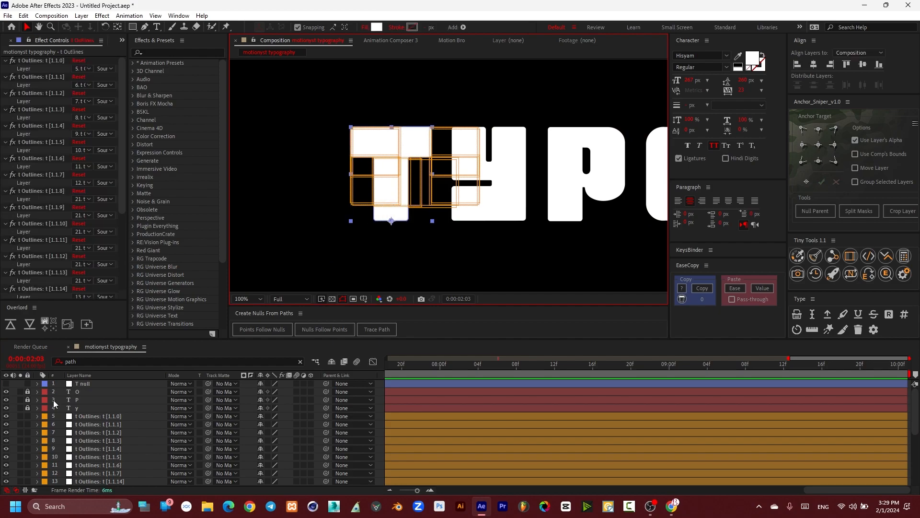
scroll(40, 459, "down", 5)
left_click(27, 433)
- Try to link all remaining t Outlines nulls to T null by assigning it as their track matte
left_click_drag(337, 229, 488, 179)
key("shift+Down")
key("shift+Up")
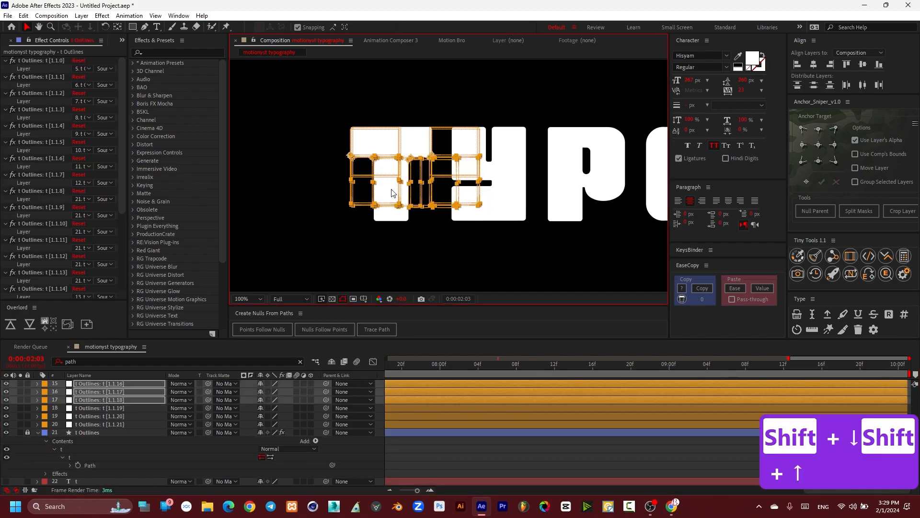
left_click_drag(327, 90, 489, 221)
scroll(139, 406, "up", 5)
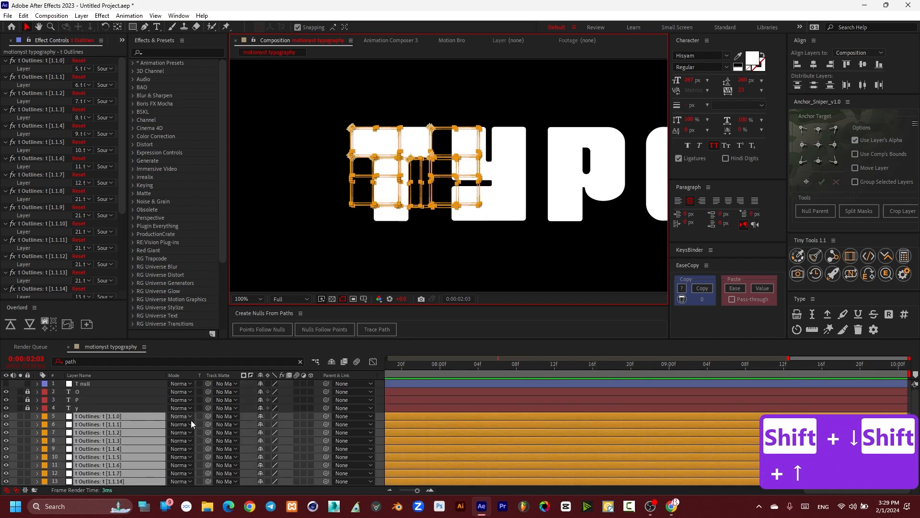
left_click_drag(76, 388, 83, 383)
- Test T null by nudging it upward and returning it to its starting position
key("shift+Up")
key("shift+Up")
key("shift+Up")
key("shift+Up")
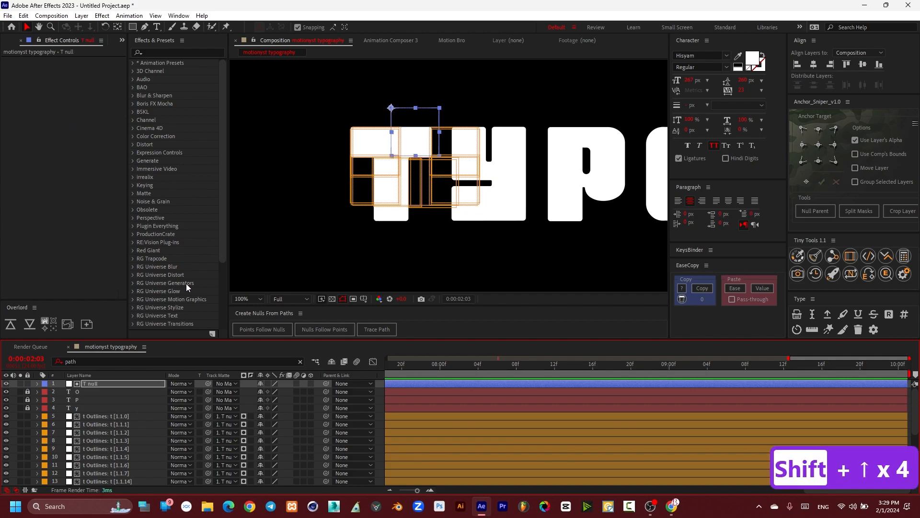
key("ctrl+z")
key("ctrl+z")
key("ctrl+z")
key("ctrl+z")
scroll(117, 441, "down", 5)
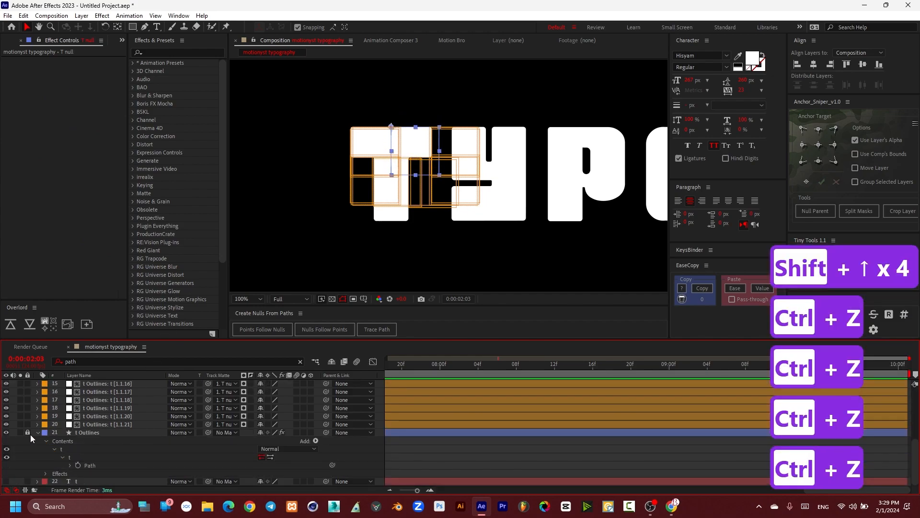
scroll(102, 412, "up", 5)
key("shift+Up")
key("shift+Up")
key("shift+Up")
key("shift+Up")
key("shift+Up")
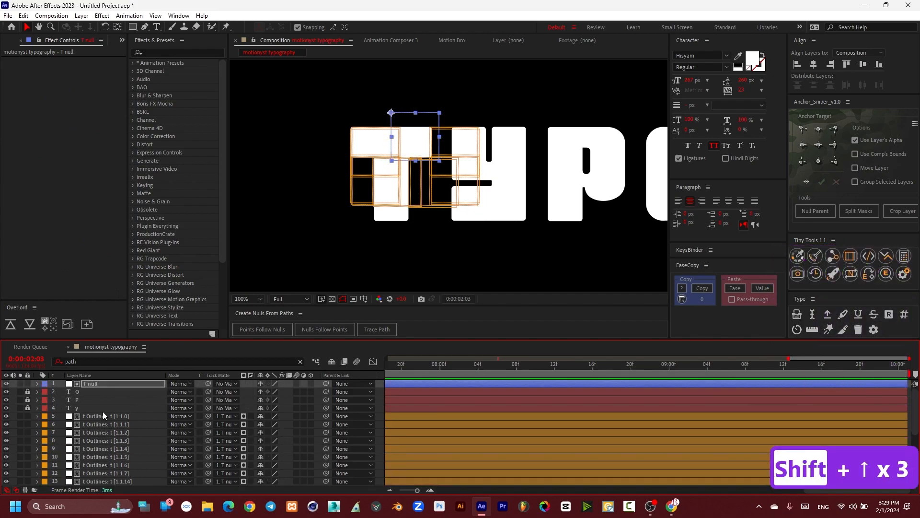
key("shift+Down")
key("shift+Down")
key("shift+Down")
- Remove the track matte from all t Outlines nulls and parent them to T null
left_click(114, 417)
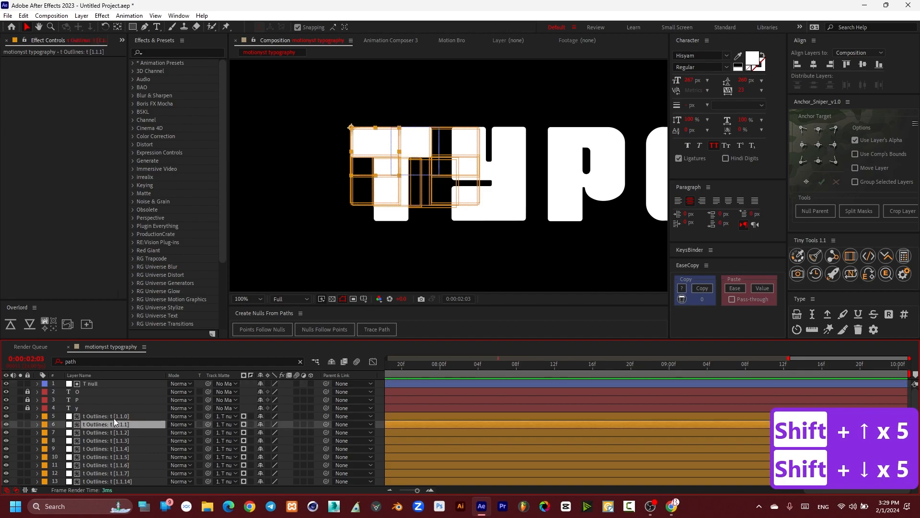
scroll(149, 450, "down", 5)
left_click(132, 424, "shift")
scroll(131, 424, "up", 5)
left_click(223, 417)
left_click(226, 169)
left_click_drag(326, 416, 106, 384)
- Nudge T null up and down to check the T's stretch, then return it to its original position
left_click(106, 384)
key("shift+Up")
key("shift+Up")
key("shift+Up")
key("shift+Up")
key("shift+Up")
key("shift+Up")
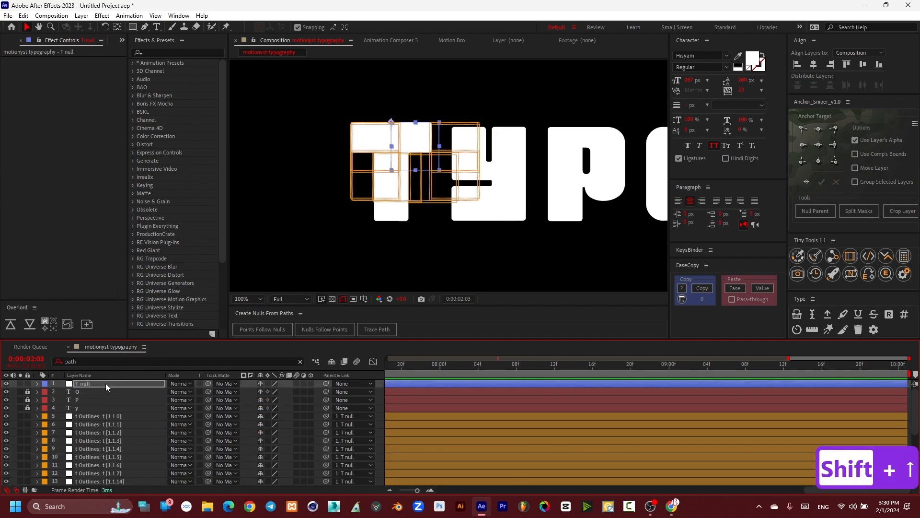
key("shift+Down")
key("shift+Down")
key("shift+Down")
key("shift+Down")
key("shift+Down")
key("shift+Down")
key("shift+Down")
key("shift+Up")
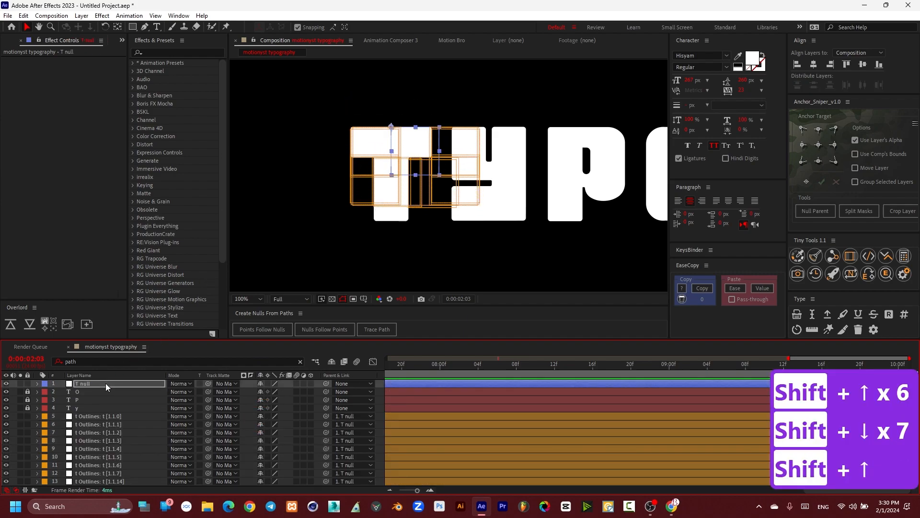
- Turn off the visibility of all the t Outlines nulls
left_click(91, 416)
scroll(104, 456, "down", 4)
left_click(96, 439, "shift")
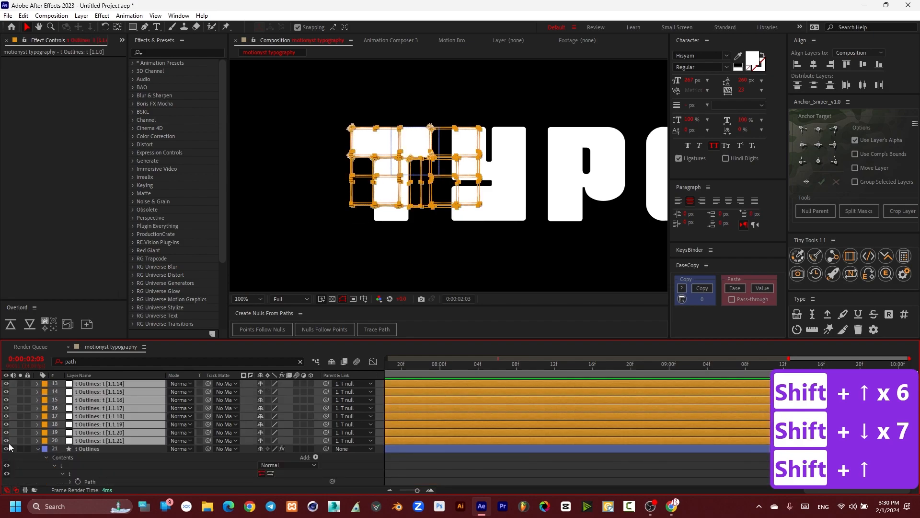
left_click(6, 440)
- Give the t Outlines nulls a Sandstone label and hide them from the timeline as shy layers
scroll(62, 417, "up", 4)
left_click(43, 416)
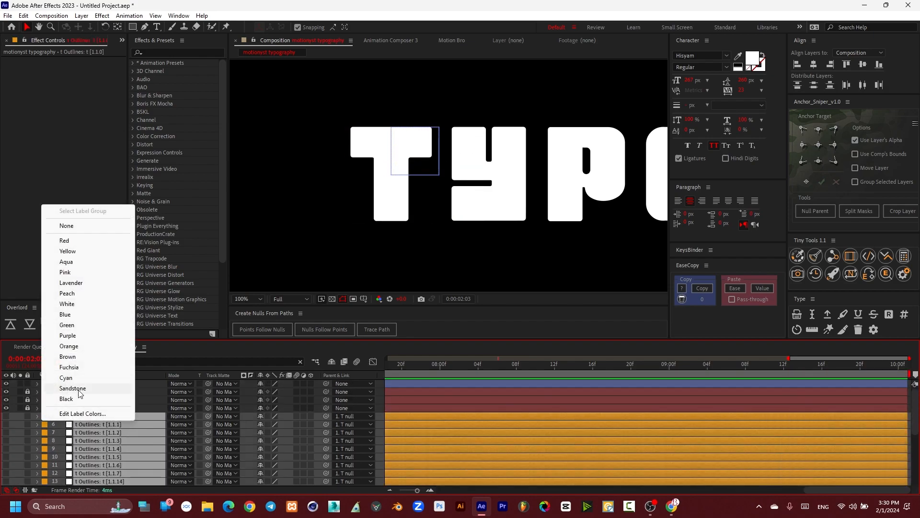
left_click(72, 388)
left_click(260, 416)
left_click(331, 361)
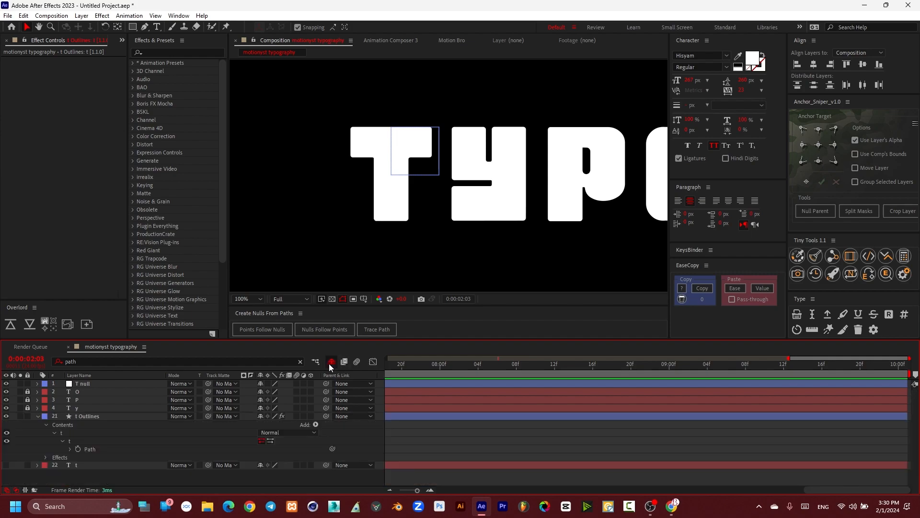
- Collapse the t Outlines layer and delete the original t text layer
left_click(38, 417)
left_click(76, 425)
key("Delete")
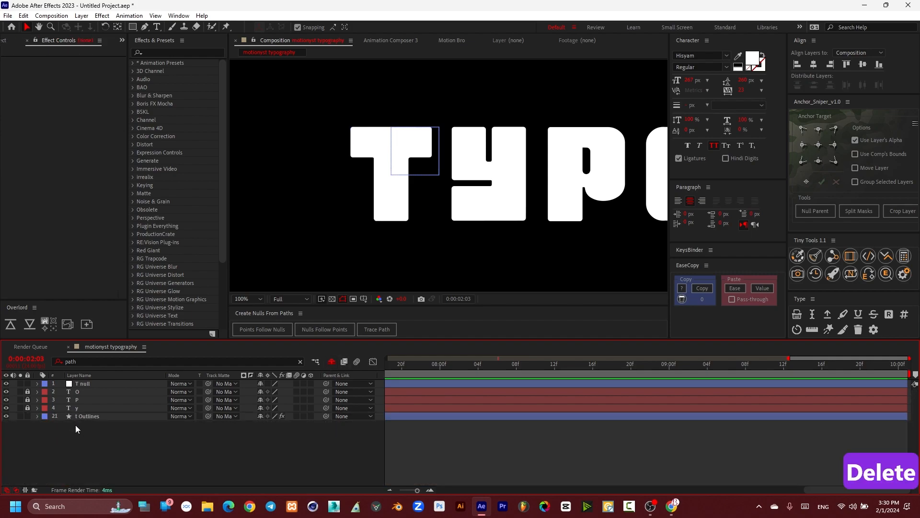
- Unlock the y text layer and move T null directly above t Outlines in the layer stack
left_click(27, 408)
left_click(79, 408)
scroll(512, 246, "down", 1)
key("h")
left_click_drag(513, 246, 444, 273)
key("v")
left_click_drag(82, 383, 82, 412)
- Create shapes from the y text layer and generate nulls for its Path with Points Follow Nulls
left_click(82, 403)
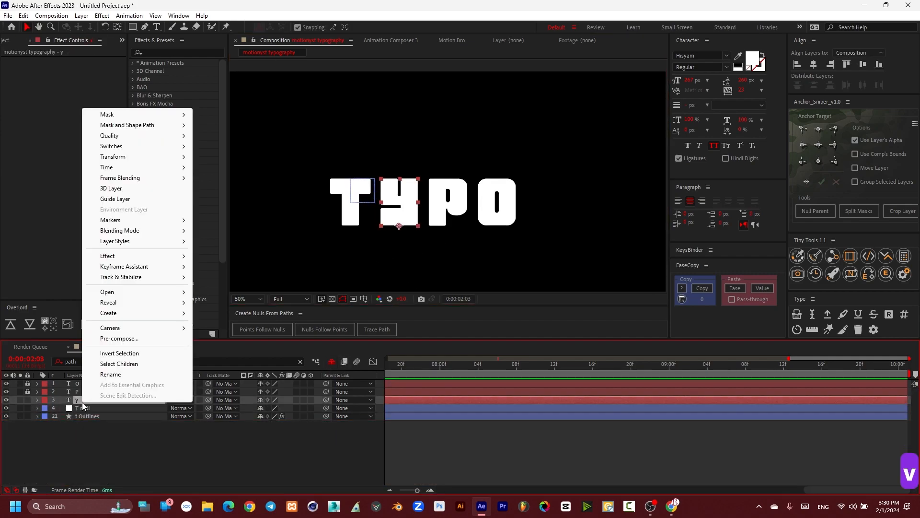
scroll(392, 232, "up", 1)
left_click(89, 432)
left_click(263, 329)
- Test-nudge the nulls near the y's lower edge, try deleting them and undo the deletion
key("h")
key("v")
left_click_drag(316, 269, 429, 225)
key("shift+Down")
key("shift+Down")
key("shift+Up")
key("shift+Up")
key("Delete")
key("ctrl+z")
- Select the nulls controlling the y's bottom points, check them with small nudges, and delete them
left_click_drag(343, 240, 447, 218)
key("shift+Down")
key("shift+Up")
key("shift+Down")
key("shift+Down")
key("shift+Up")
key("shift+Up")
scroll(368, 185, "up", 1)
key("Delete")
- Nudge the remaining y Outlines nulls down and back up to test how the letter stretches
mouse_move(329, 265)
left_mouse_down()
mouse_move(518, 230)
mouse_move(531, 219)
left_mouse_up()
key("shift+Down")
key("shift+Down")
key("shift+Up")
key("shift+Up")
- Add a null layer named Y null and parent the remaining y Outlines nulls to it
scroll(453, 232, "down", 1)
key("ctrl+alt+shift+y")
key("Return")
type("Y null")
key("Return")
left_click(99, 408)
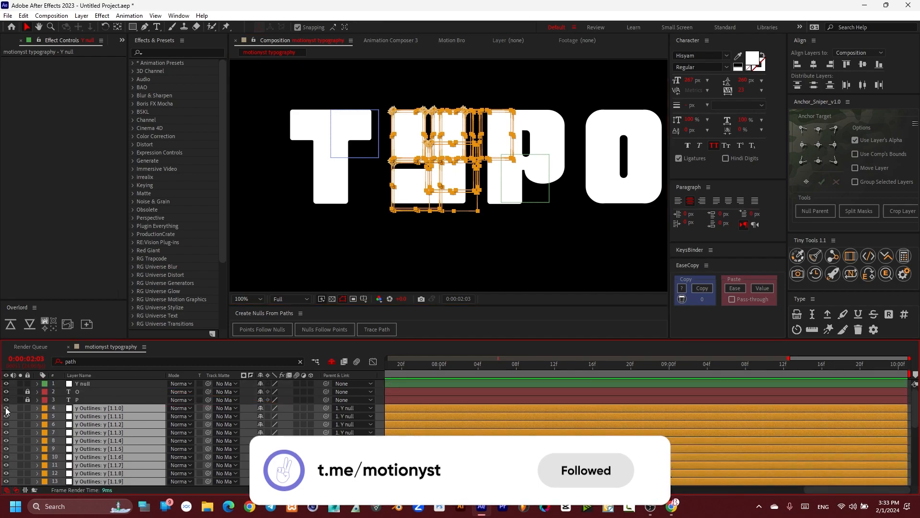
- Turn off the visibility of the y Outlines nulls and hide them from the timeline as shy layers
left_click(6, 407)
left_click(83, 383)
left_click(99, 408)
left_click(6, 408)
left_click(260, 408)
- Move Y null below the P layer in the layer stack and unlock the P text layer
left_click_drag(82, 384, 96, 404)
left_click(27, 391)
left_click(86, 392)
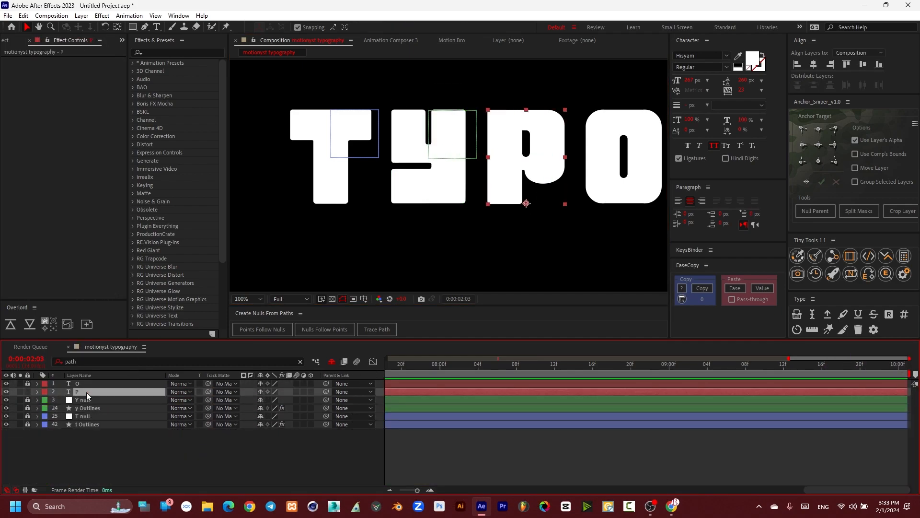
- Create shapes from the P text layer, turn its path points into controlling nulls and delete the unneeded lower ones
right_click(86, 392)
left_click(282, 329)
key("Delete")
scroll(94, 434, "down", 3)
left_click(94, 433, "shift")
- Undo the last series of edits to the P letter's nulls and redo one of them
key("ctrl+z")
key("ctrl+z")
key("ctrl+z")
key("ctrl+z")
key("ctrl+z")
key("ctrl+z")
key("ctrl+z")
key("ctrl+z")
key("ctrl+shift+z")
- Add a null layer and rename it as P null
key("ctrl+alt+shift+y")
key("Return")
type("P null")
key("Return")
- Nudge P null up and to the right until it sits at the upper edge of the letter P
left_click(99, 400)
left_click(98, 465, "shift")
key("shift+Up")
key("shift+Up")
key("shift+Right")
key("shift+Up")
key("shift+Right")
key("shift+Up")
key("shift+Right")
key("shift+Up")
key("shift+Right")
key("shift+Up")
key("shift+Up")
key("shift+Up")
key("shift+Up")
key("Right")
key("Up")
key("Up")
key("Up")
key("Right")
key("Down")
- Parent the P Outlines nulls to P null and hide them from the timeline as shy layers
left_click_drag(326, 400, 91, 396)
left_click(260, 400)
left_click(45, 400)
- Create shapes from the O text layer and add a new null layer above it
right_click(80, 385)
left_click(238, 302)
right_click(241, 456)
left_click(408, 394)
left_click(44, 384)
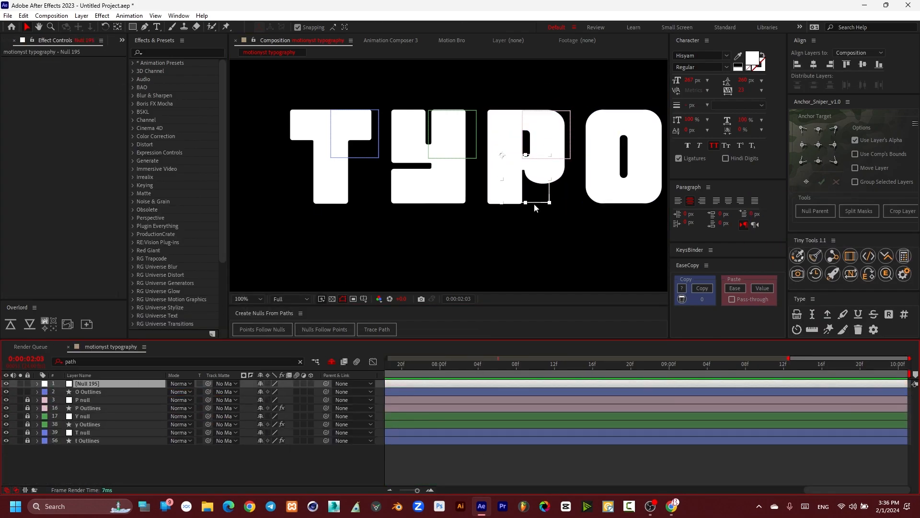
- Create nulls from the O Outlines path points and delete the nulls belonging to the lower half of the letter
left_click(88, 392)
left_click(262, 329)
key("h")
left_click_drag(557, 262, 427, 263)
key("v")
key("Delete")
- Rename the new null as O null and nudge it up and back down to test the letter's stretch
key("Return")
type("O")
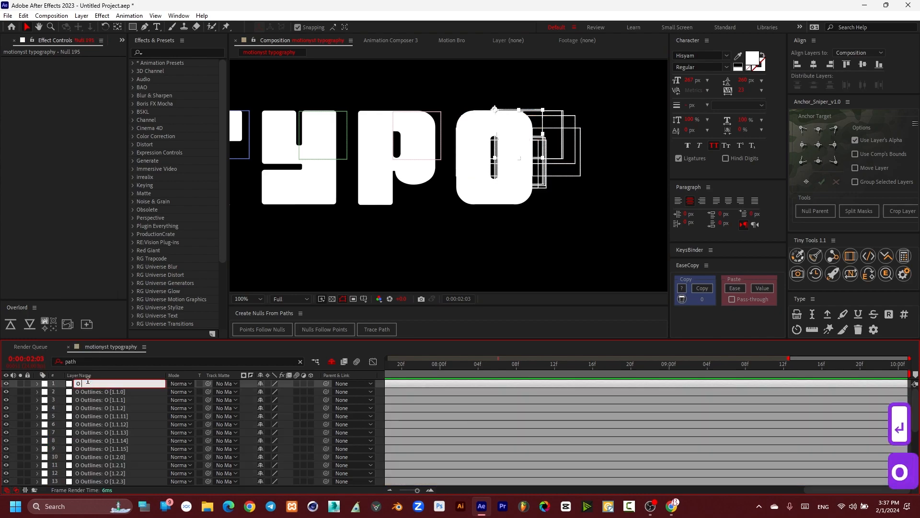
type(" null")
key("Return")
key("shift+Up")
key("shift+Up")
key("shift+Down")
key("shift+Down")
- Give the O Outlines layer the same label color as O null and retest the stretch by nudging O null up and down
left_click(44, 392)
left_click(71, 279)
left_click(84, 383)
key("shift+Up")
key("shift+Up")
key("shift+Up")
key("shift+Down")
key("shift+Down")
key("shift+Down")
scroll(335, 230, "down", 1)
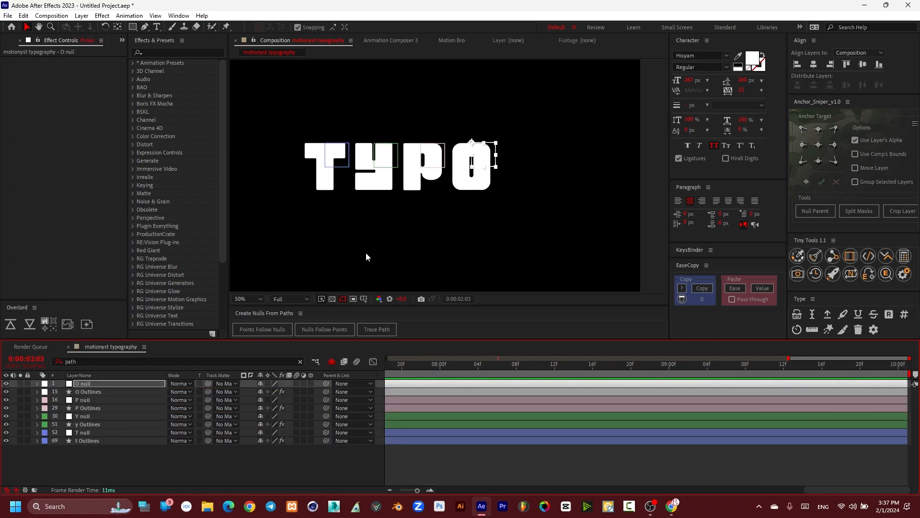
- Add Position keyframes at 0:00:00 to T null, Y null, P null and O null
left_click_drag(417, 489, 404, 490)
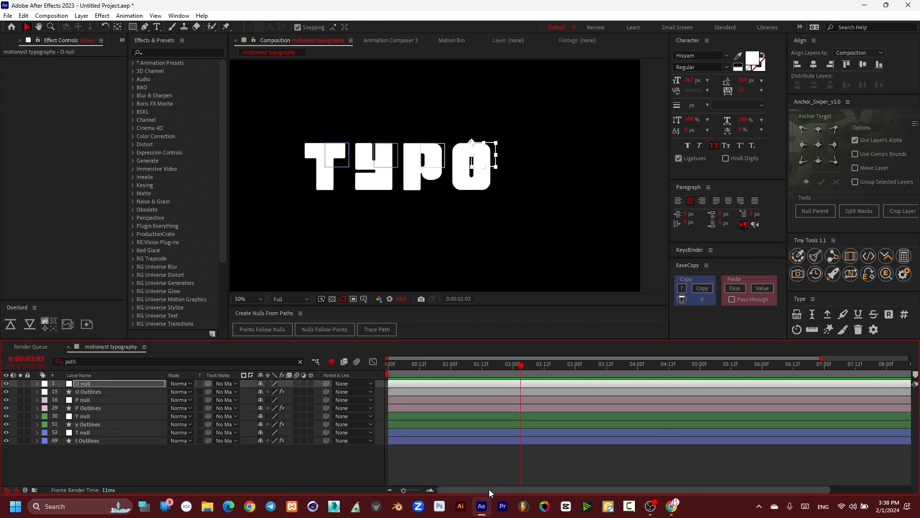
left_click(82, 433)
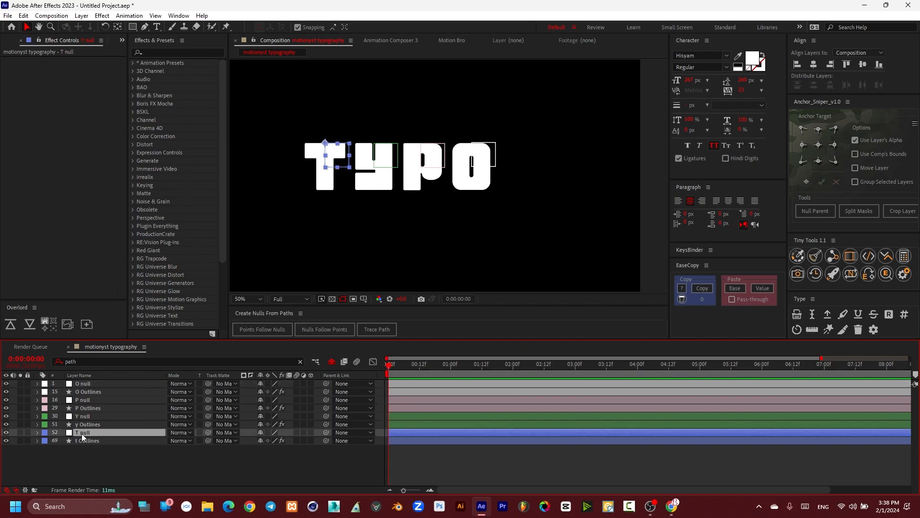
key("p")
left_click(89, 416, "ctrl")
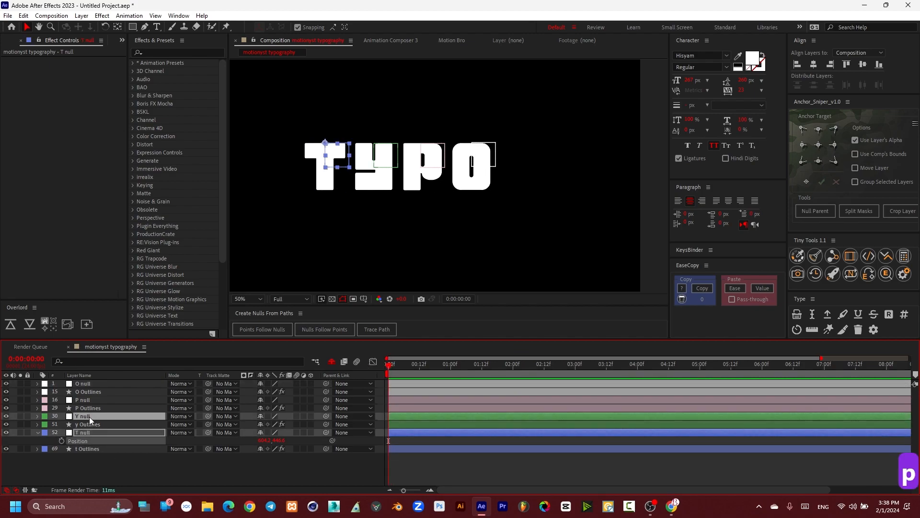
left_click(87, 400, "ctrl")
left_click(88, 384, "ctrl")
key("p")
key("p")
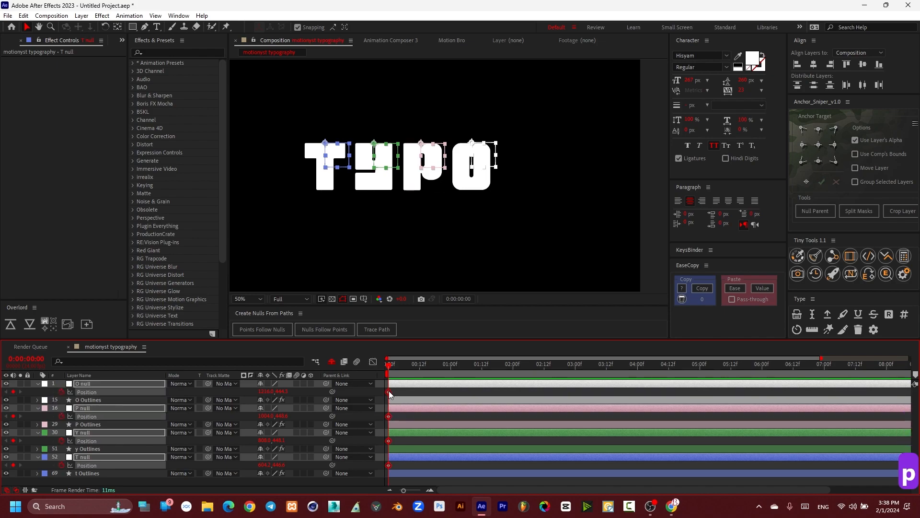
left_click(408, 415)
- Raise T null at 0:00:12 to stretch the T, and paste its starting Position keyframe at 0:01:00
left_click(421, 366)
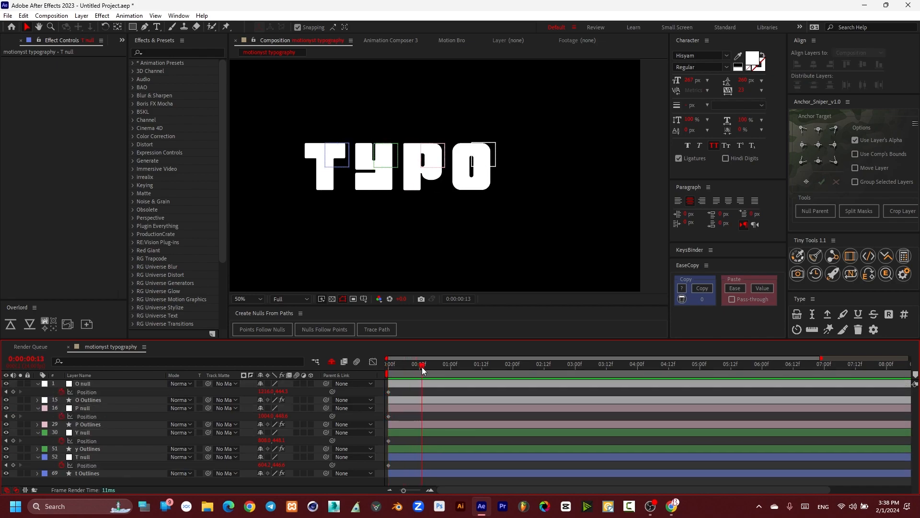
left_click_drag(340, 167, 341, 141)
left_click_drag(419, 367, 439, 369)
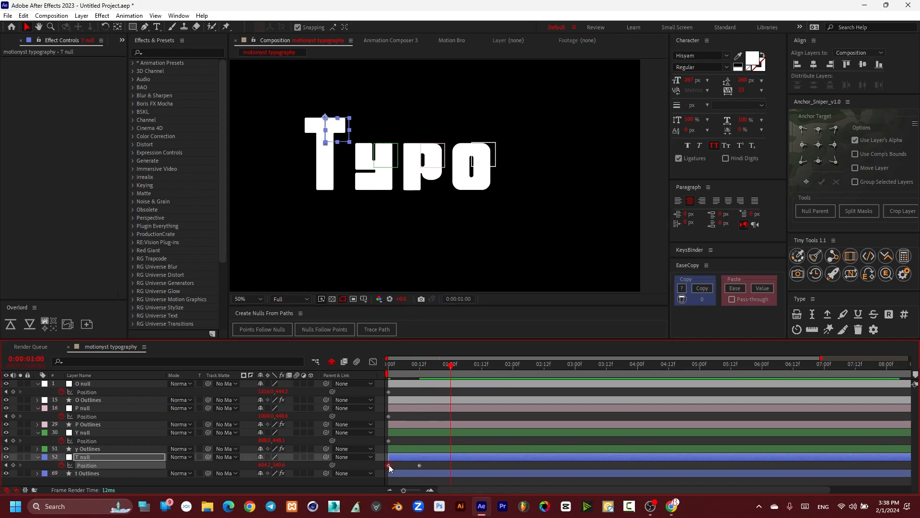
key("ctrl+c")
key("ctrl+v")
- Move Y null's first Position keyframe to 0:00:12 and raise the null at 0:01:00
left_click_drag(388, 440, 420, 441)
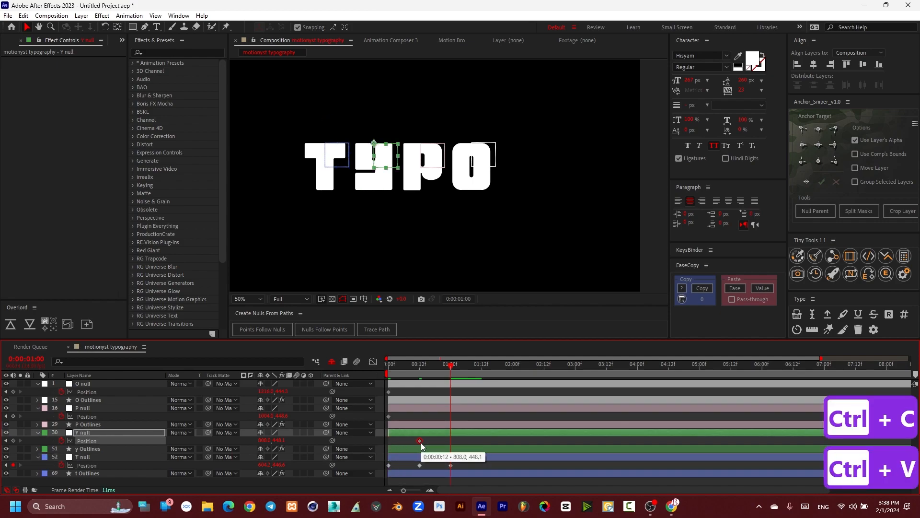
left_click_drag(385, 158, 385, 127)
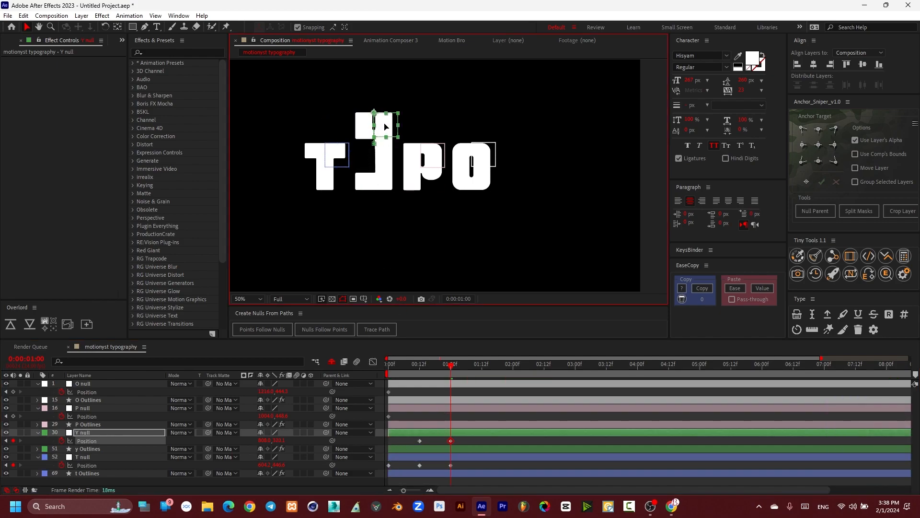
- Show the rulers and place a horizontal guide level with the upper edge of the stretched T
key("ctrl+r")
left_click_drag(451, 364, 425, 366)
left_click_drag(428, 62, 428, 121)
left_click_drag(427, 364, 448, 366)
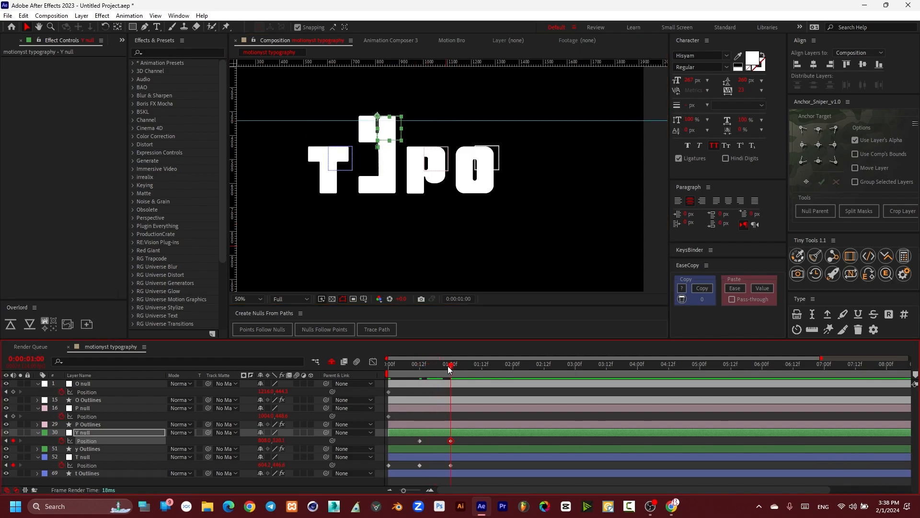
- Lower Y null to the guide at 0:01:00 and paste its starting Position keyframe at 0:01:12
key("shift+Down")
key("shift+Down")
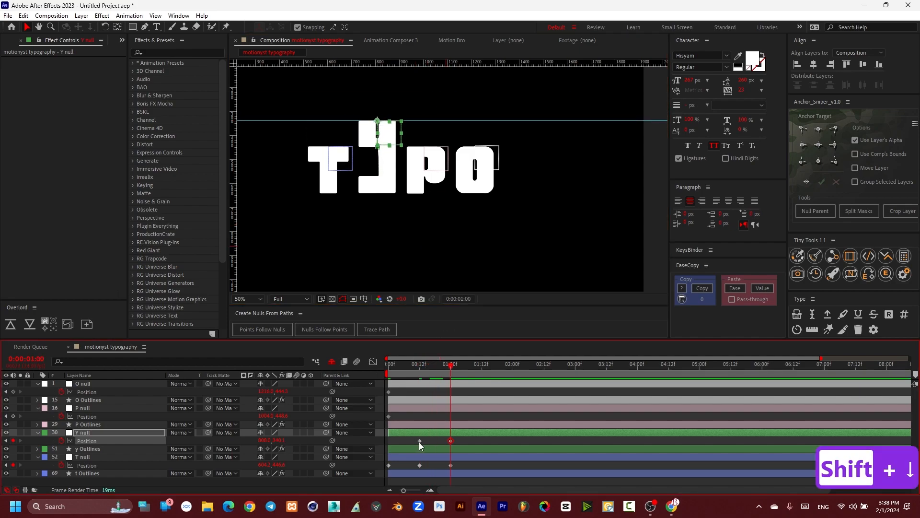
key("ctrl+c")
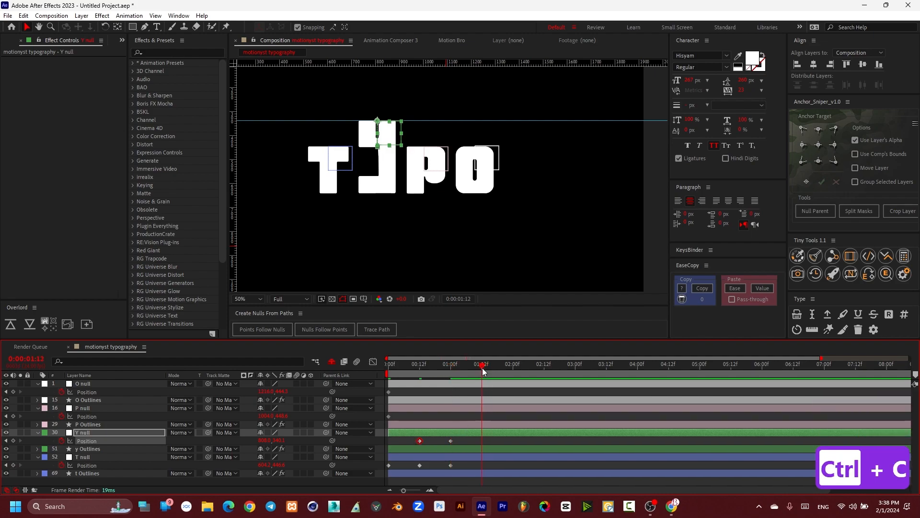
key("ctrl+v")
- Move P null's first Position keyframe to 0:01:00 and raise the null to the guide at 0:01:12
left_click(451, 364)
left_click_drag(389, 416, 451, 417)
left_click(481, 365)
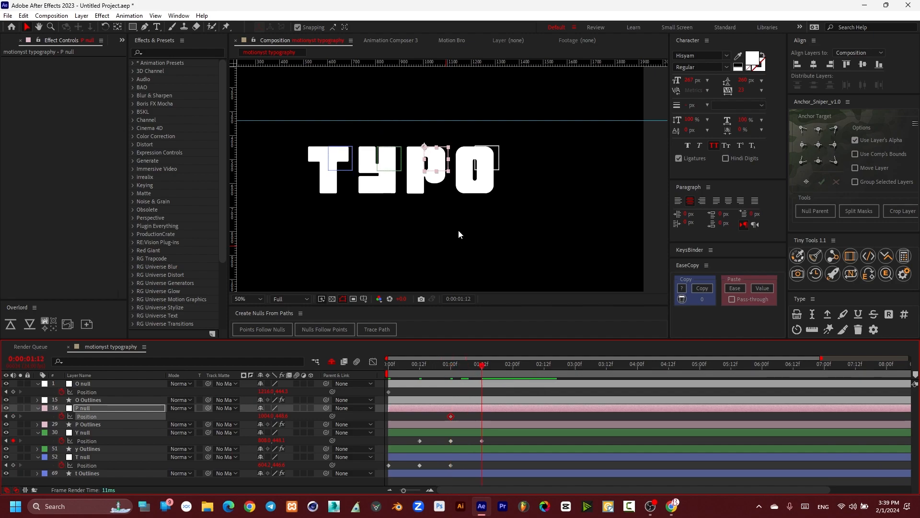
key("shift+Up")
key("shift+Up")
key("shift+Up")
key("shift+Up")
key("shift+Up")
key("shift+Up")
key("shift+Down")
key("Up")
key("Up")
key("Up")
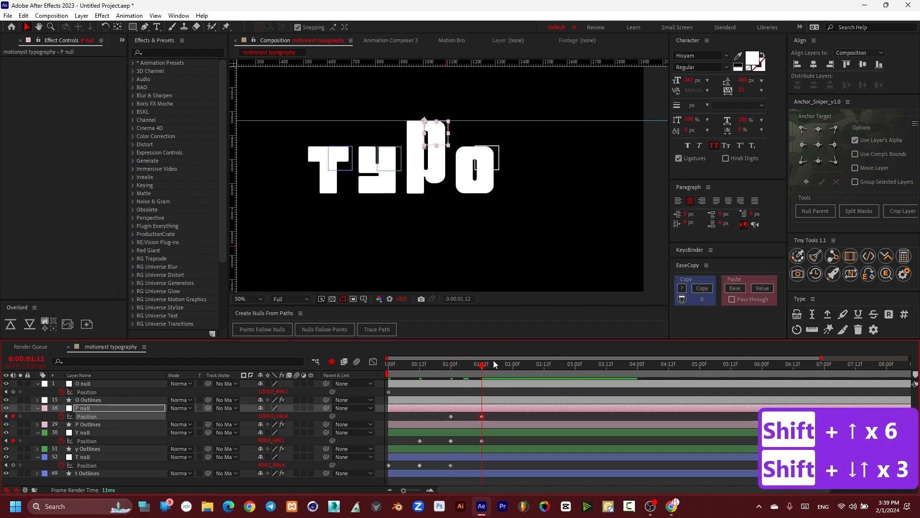
- Paste P null's starting Position keyframe at 0:02:00
key("ctrl+c")
key("ctrl+v")
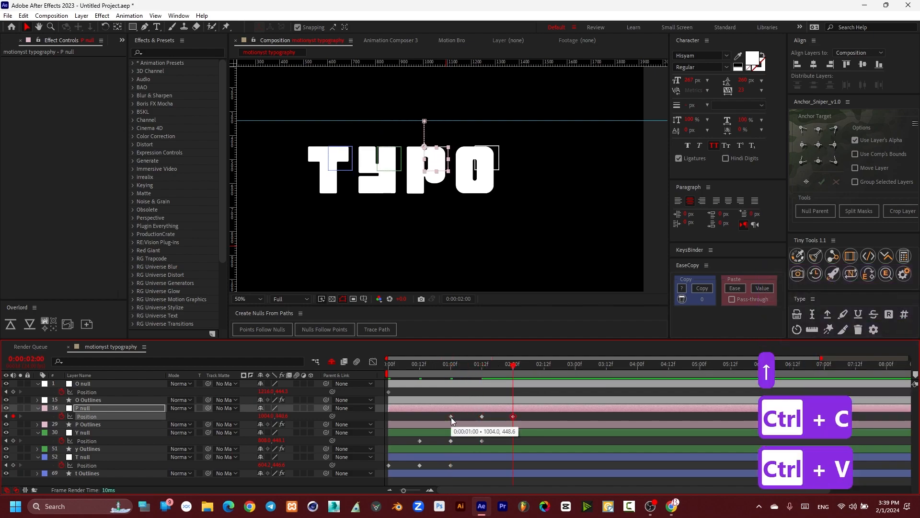
left_click(485, 385)
- Move O null's first Position keyframe to 0:01:12 and raise the null to the guide at 0:02:00
left_click(492, 365)
left_click_drag(388, 392, 482, 392)
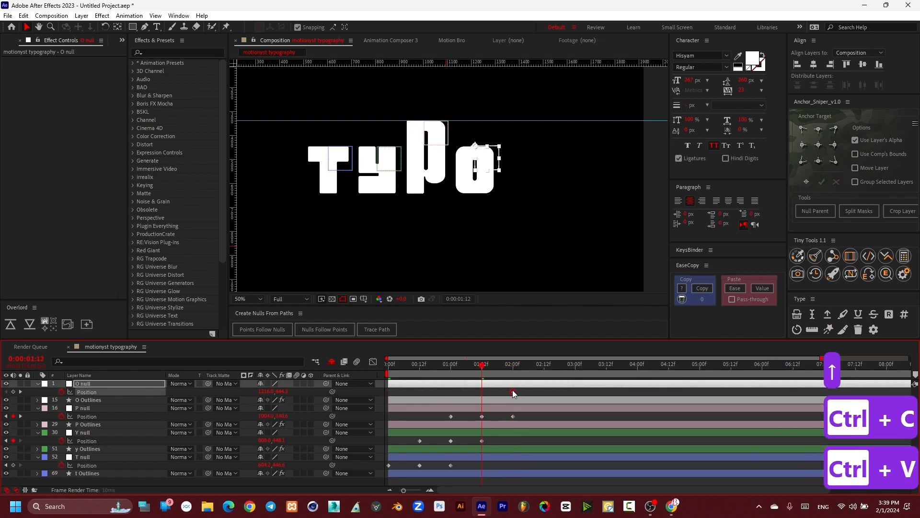
key("shift+Up")
key("shift+Up")
key("shift+Up")
key("shift+Up")
key("shift+Up")
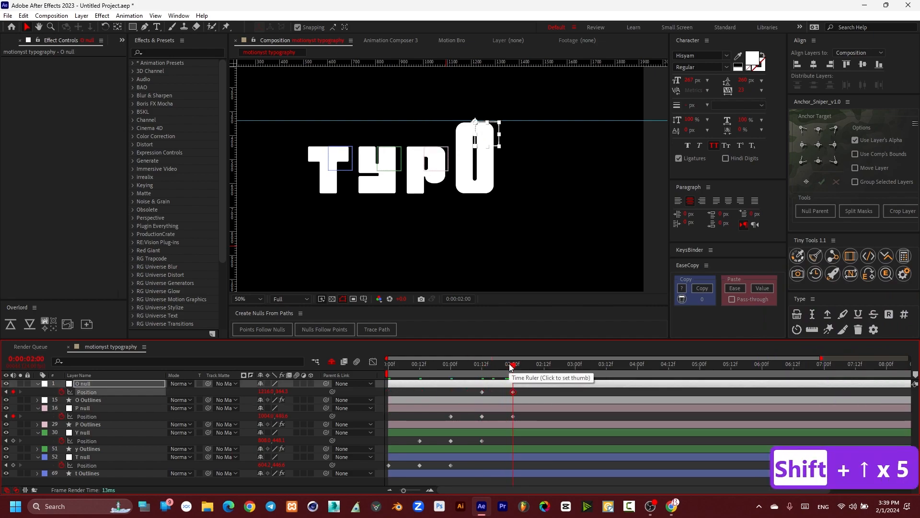
key("Up")
key("Up")
key("Up")
- Paste O null's starting Position keyframe at 0:02:12
left_click(543, 368)
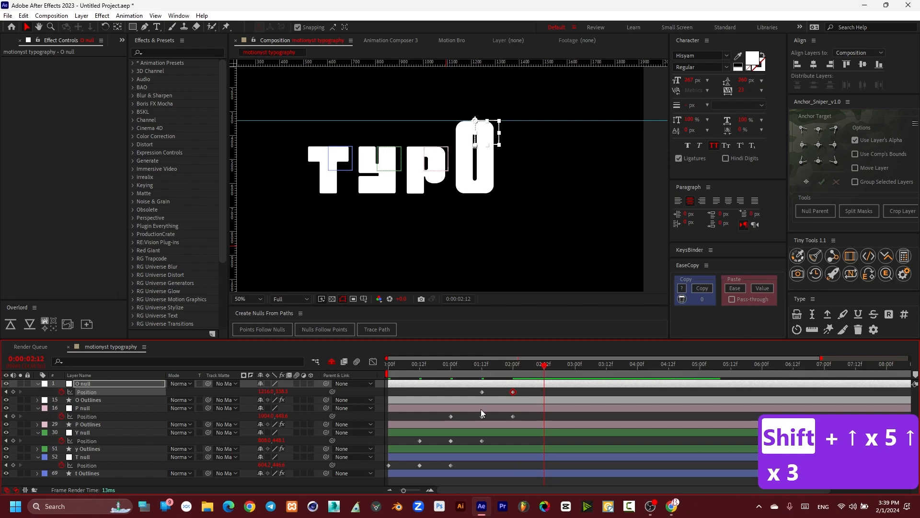
key("ctrl+c")
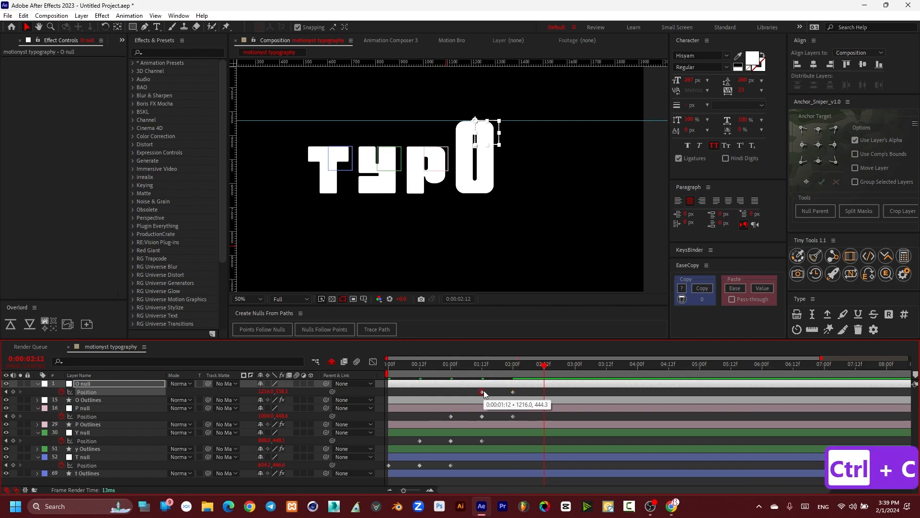
key("ctrl+v")
- Apply Easy Ease to all Position keyframes of the four letter nulls
left_click_drag(553, 388, 396, 474)
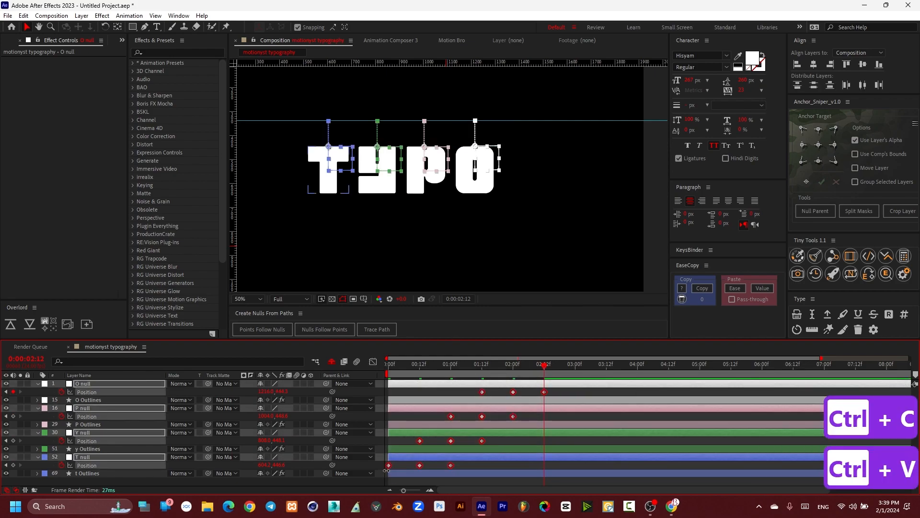
key("F9")
left_click_drag(469, 467, 386, 465)
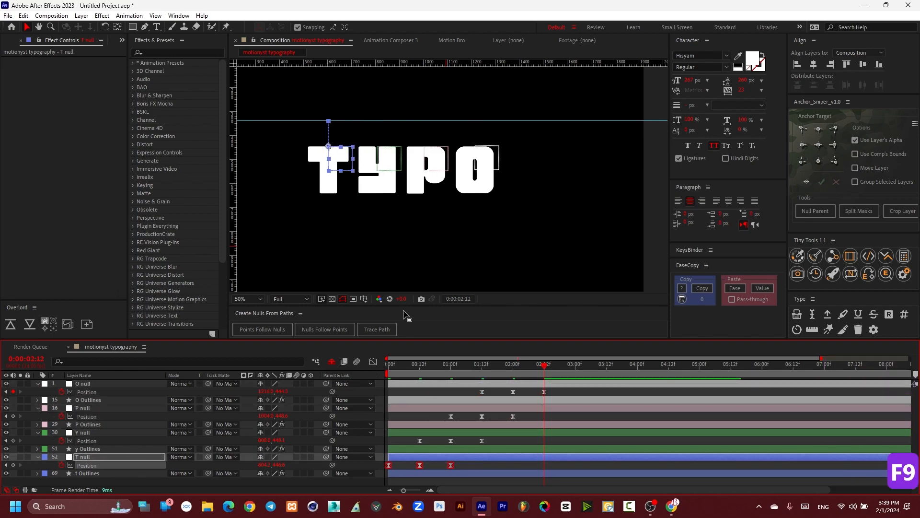
- Show all Position keyframes in the speed graph and lengthen the easing handles of the curve between 0:02:00 and 0:02:12
left_click_drag(561, 390, 391, 473)
left_click(373, 363)
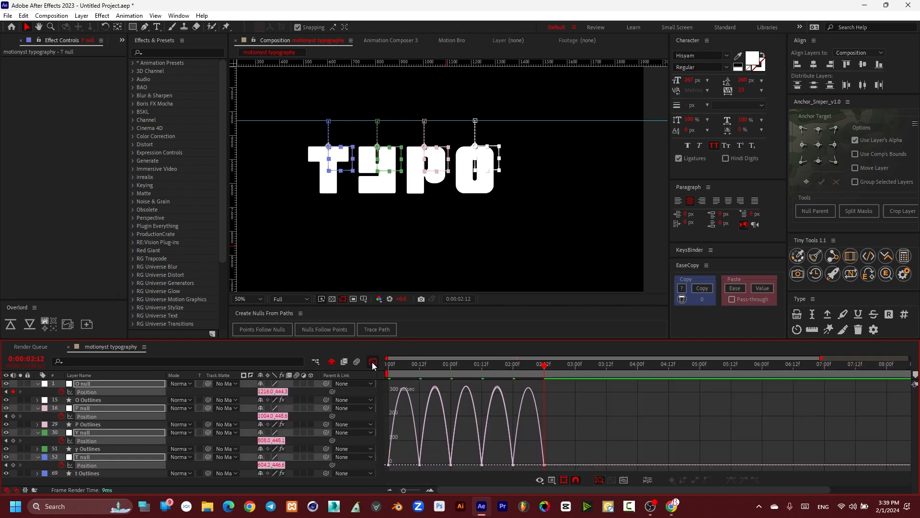
scroll(541, 467, "up", 4)
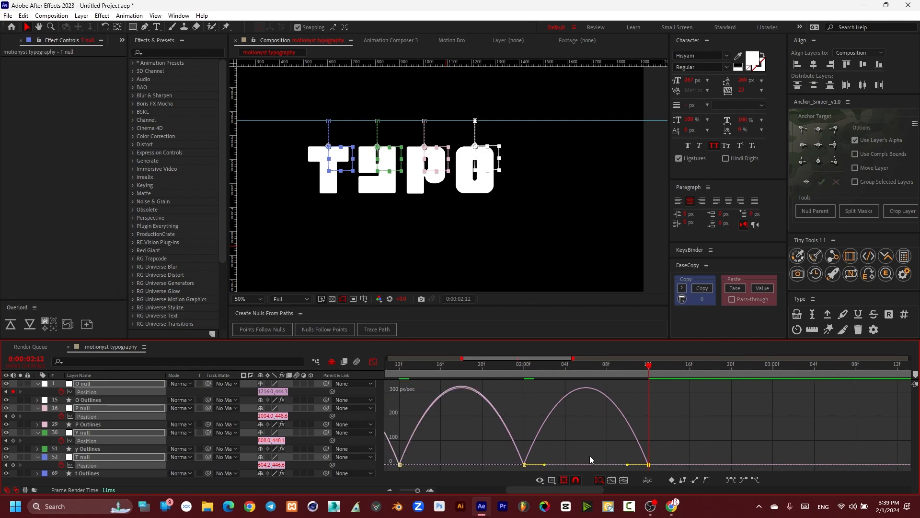
left_click_drag(628, 464, 604, 464)
left_click_drag(545, 464, 564, 465)
- Lengthen the easing handles of the remaining speed curves before 0:02:00 so that each one has a sharper peak
left_click_drag(502, 465, 482, 462)
key("ctrl+z")
left_click_drag(393, 454, 407, 467)
left_click_drag(419, 461, 440, 462)
key("minus")
left_click_drag(512, 461, 501, 461)
mouse_move(452, 455)
left_mouse_down()
mouse_move(467, 467)
mouse_move(481, 462)
mouse_move(439, 461)
left_mouse_up()
left_click_drag(391, 454, 404, 467)
left_click_drag(409, 461, 430, 464)
scroll(425, 461, "left", 2)
mouse_move(396, 457)
left_mouse_down()
mouse_move(380, 472)
mouse_move(408, 464)
left_mouse_up()
- Preview the TYPO animation
key("0")
key("0")
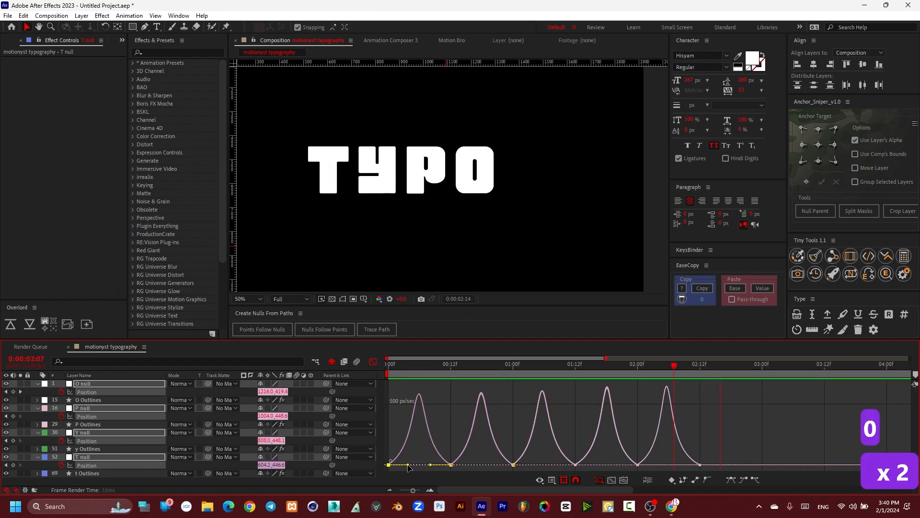
key("KP_0")
- Close the Graph Editor and collapse the properties of all layers
left_click(374, 361)
key("ctrl+a")
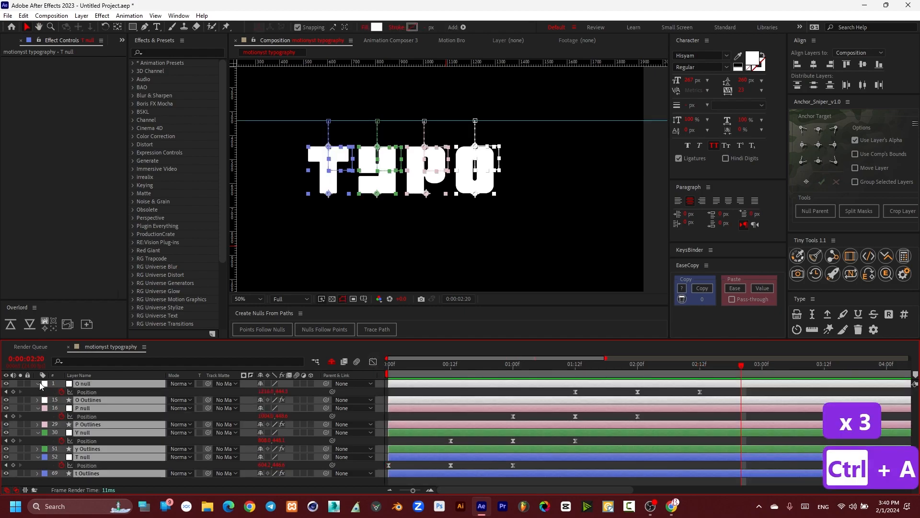
left_click(40, 382)
left_click(88, 424)
left_click(88, 415, "ctrl")
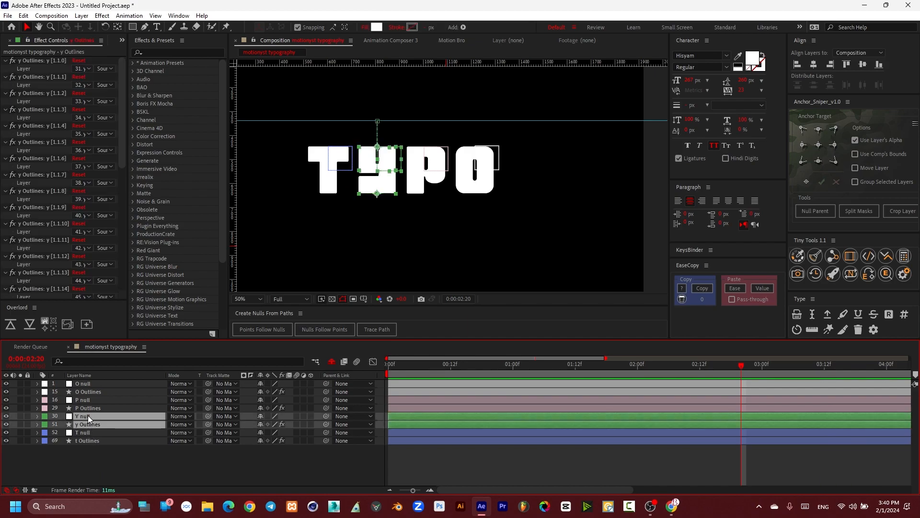
key("u")
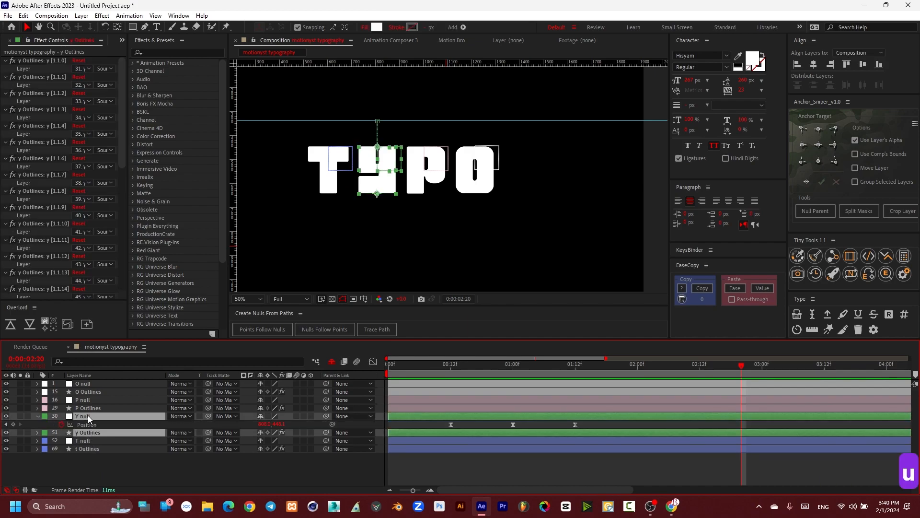
left_click(87, 424)
key("j")
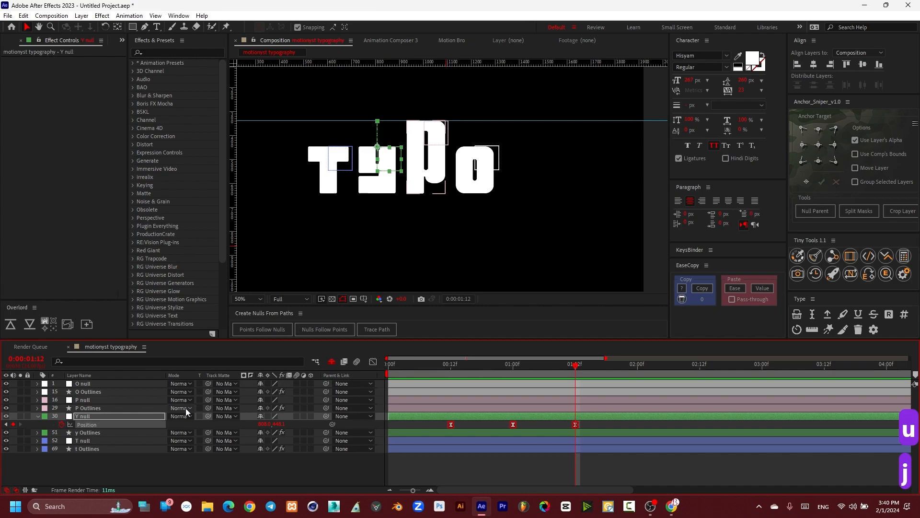
key("shift+Left")
key("shift+Right")
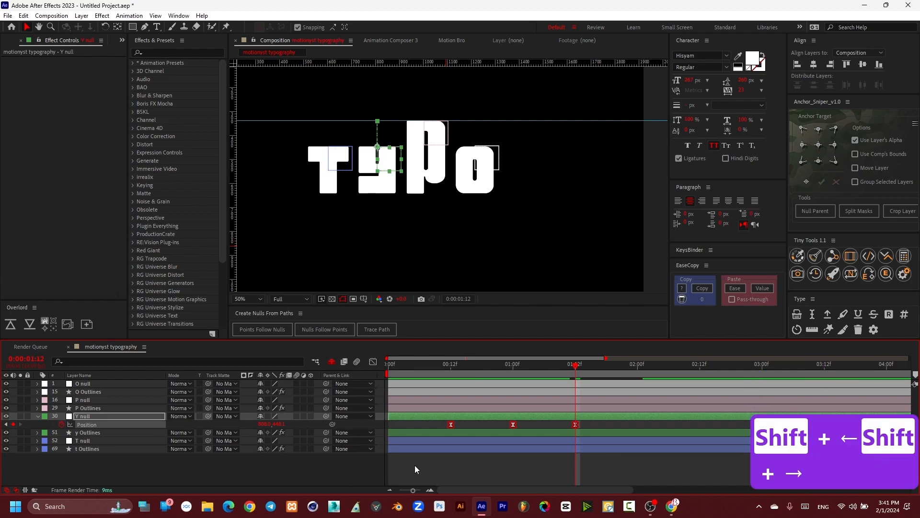
left_click(415, 465)
- Precompose the T null and t Outlines layers into a composition named "t"
left_click(86, 448)
left_click(85, 440, "shift")
key("ctrl+shift+c")
type("t")
key("Return")
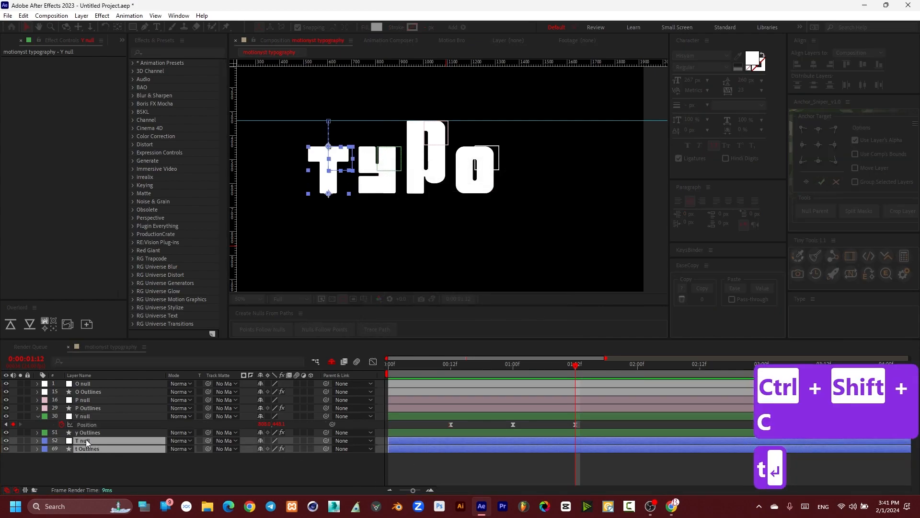
- Precompose the Y null and y Outlines layers into a composition named "y"
mouse_move(84, 432)
left_mouse_down()
mouse_move(87, 411)
mouse_move(82, 430)
left_mouse_up()
left_click(87, 414, "shift")
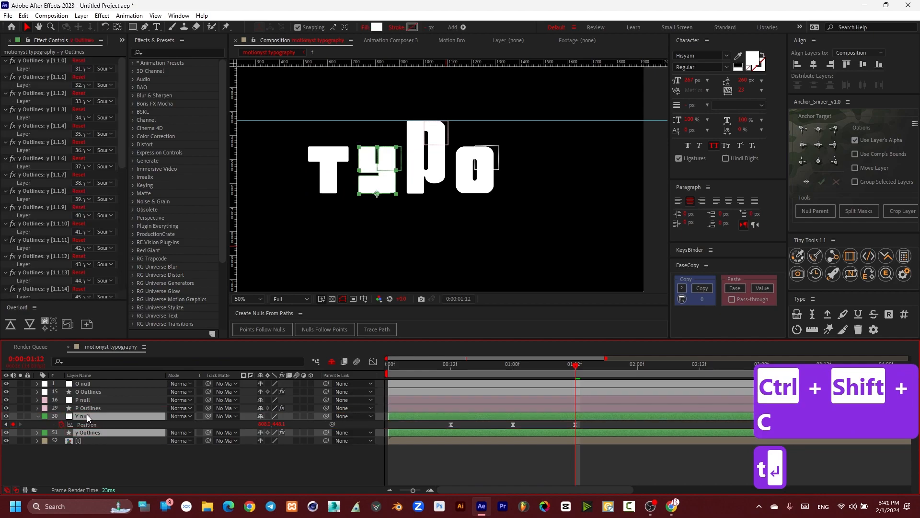
key("ctrl+shift+c")
type("y")
key("Return")
- Precompose the P null and P Outlines layers into a composition named "p"
left_click(87, 408)
left_click(87, 400, "shift")
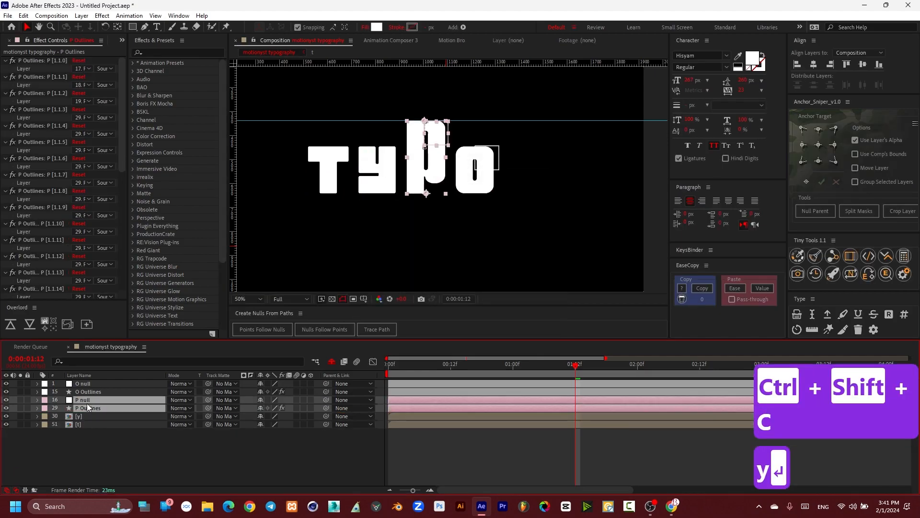
key("ctrl+shift+c")
type("p")
key("Return")
- Precompose the O null and O Outlines layers into a composition named "o"
left_click(85, 391)
left_click(85, 384, "shift")
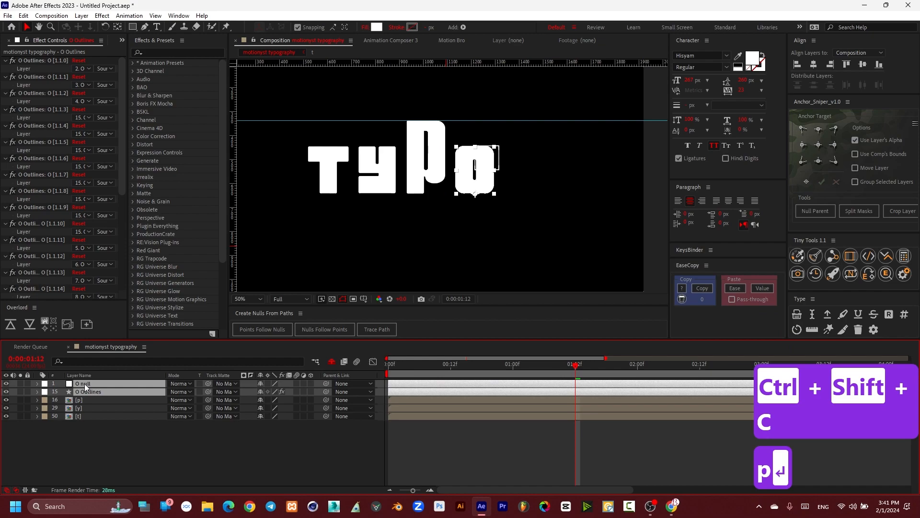
key("ctrl+shift+c")
type("o")
key("Return")
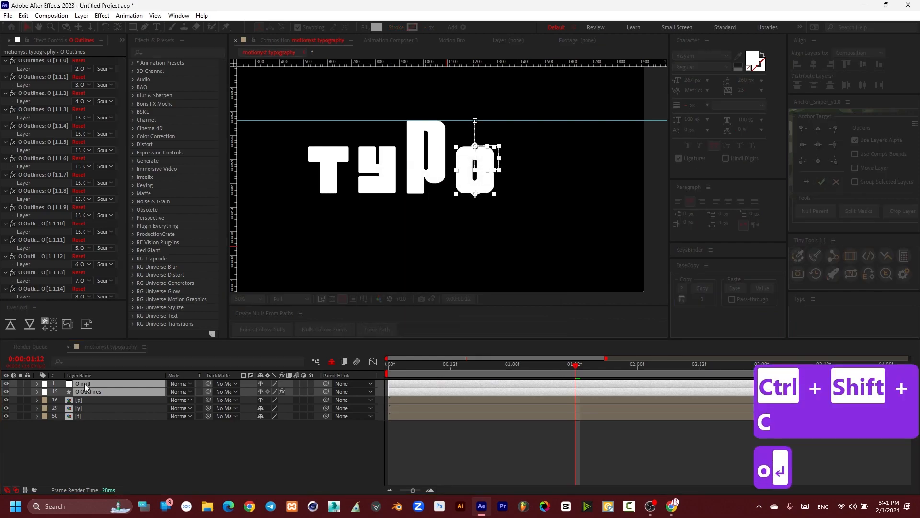
- Enable Collapse Transformations for all four letter precomps
key("ctrl+a")
left_click(268, 383)
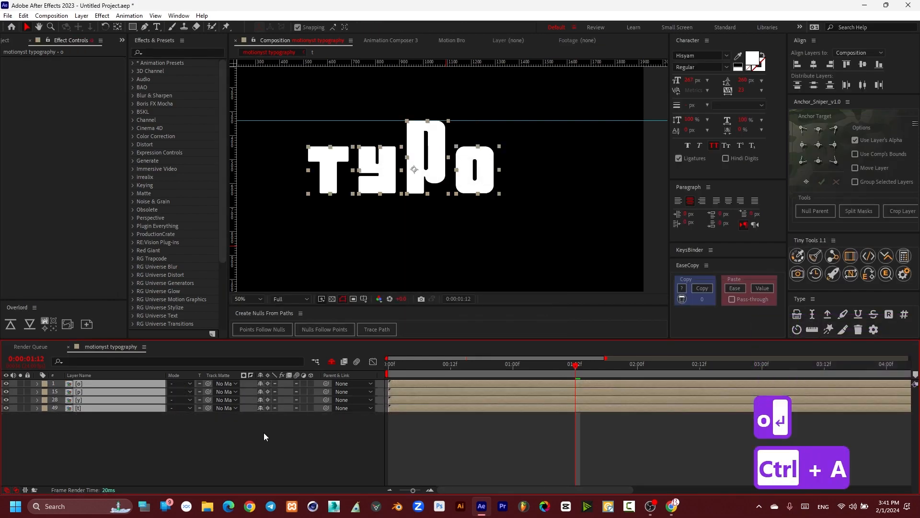
left_click(263, 433)
- Tighten the letter spacing by shifting y one large nudge to the left, p two and o three
left_click(143, 400)
key("shift+Left")
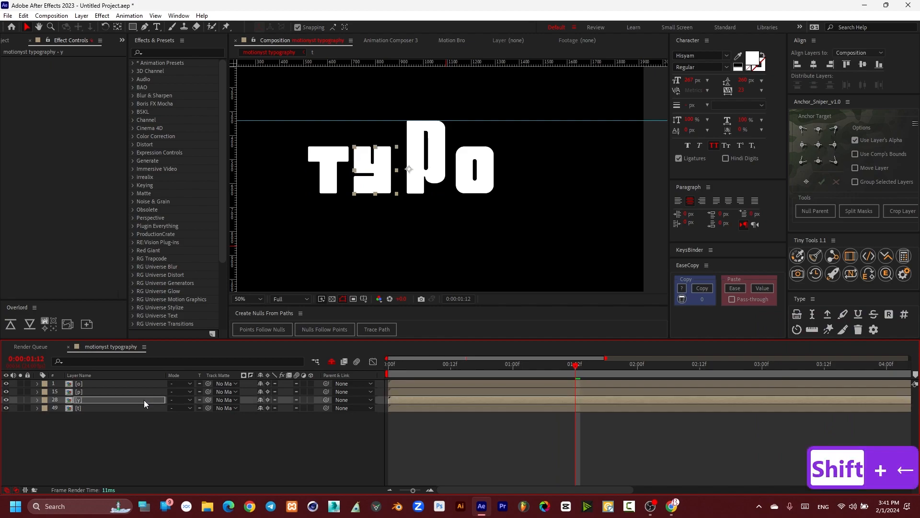
left_click(142, 392)
key("shift+Left")
key("shift+Left")
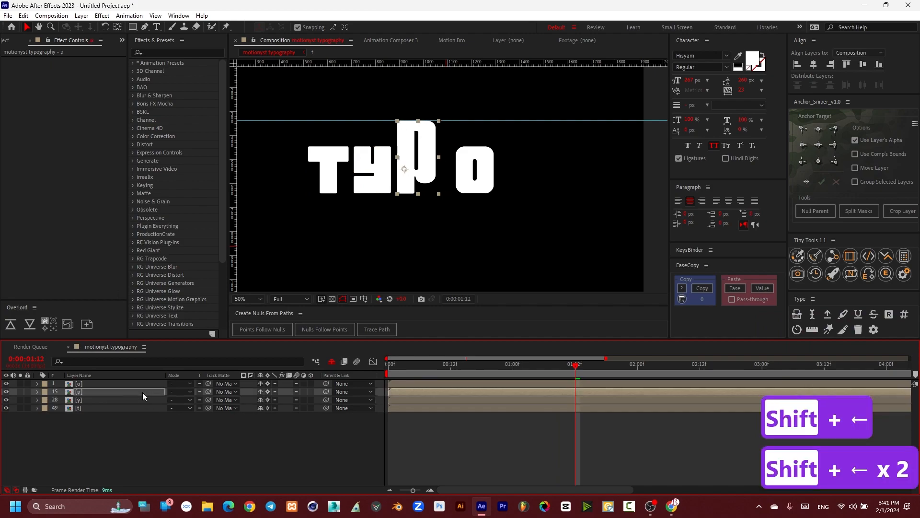
left_click(142, 385)
key("shift+Left")
key("shift+Left")
key("shift+Left")
- Move all four letter precomps together to the lower middle of the composition and preview the animation
key("comma")
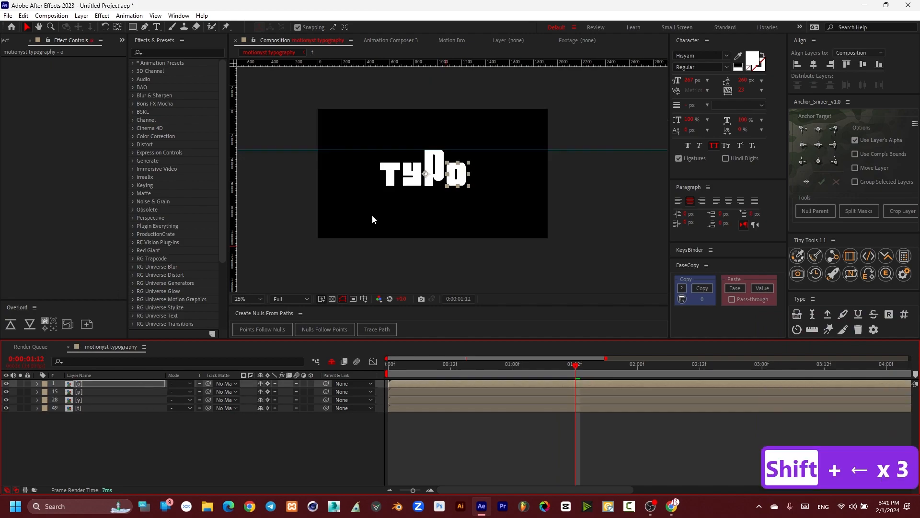
left_click(249, 298)
left_click(252, 309)
left_click_drag(345, 219, 532, 139)
left_click_drag(439, 200, 446, 246)
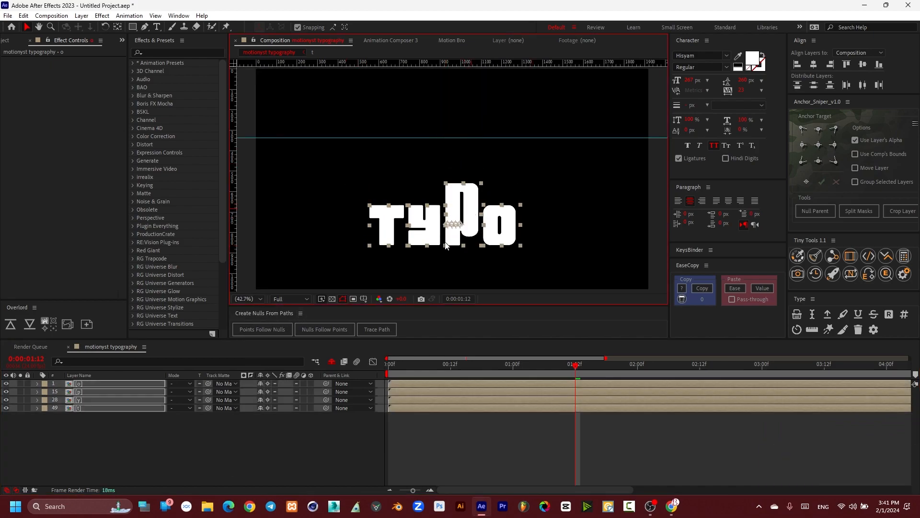
left_click(165, 434)
key("KP_0")
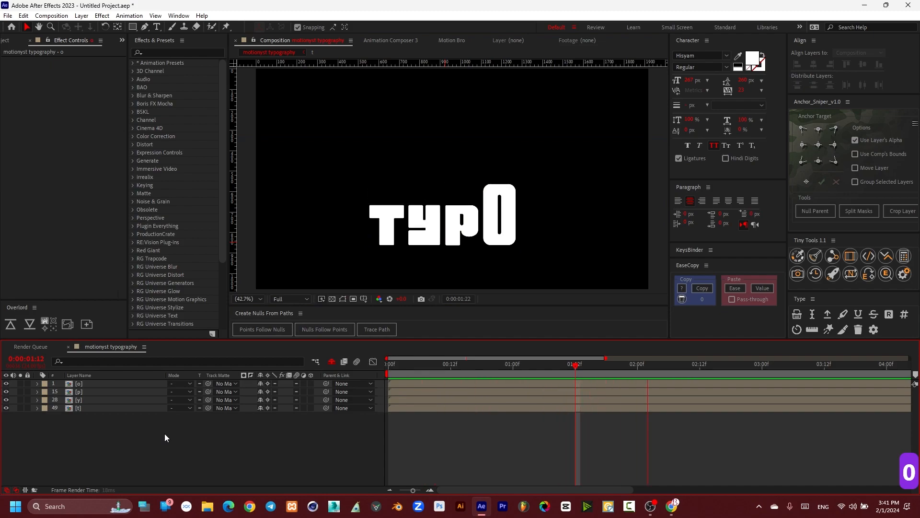
- Precompose the four letter compositions into one composition named "all"
left_click_drag(83, 416, 105, 386)
key("ctrl+shift+c")
type("all")
key("Return")
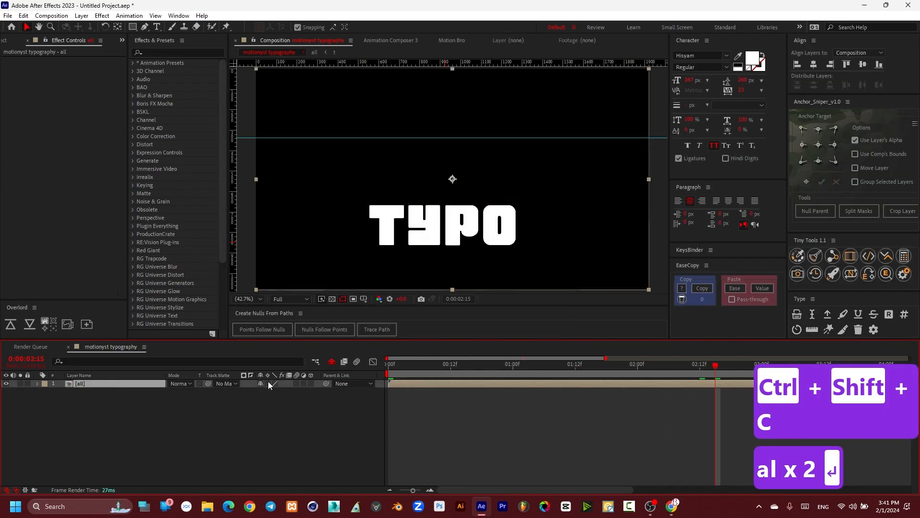
- Enable Collapse Transformations for the all layer and move its anchor point to the centre of the TYPO text
key("y")
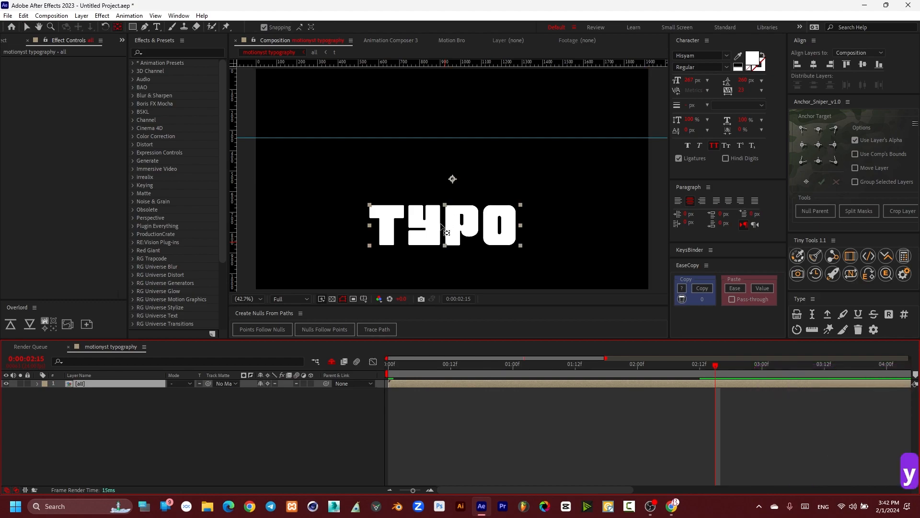
left_click_drag(450, 176, 444, 220)
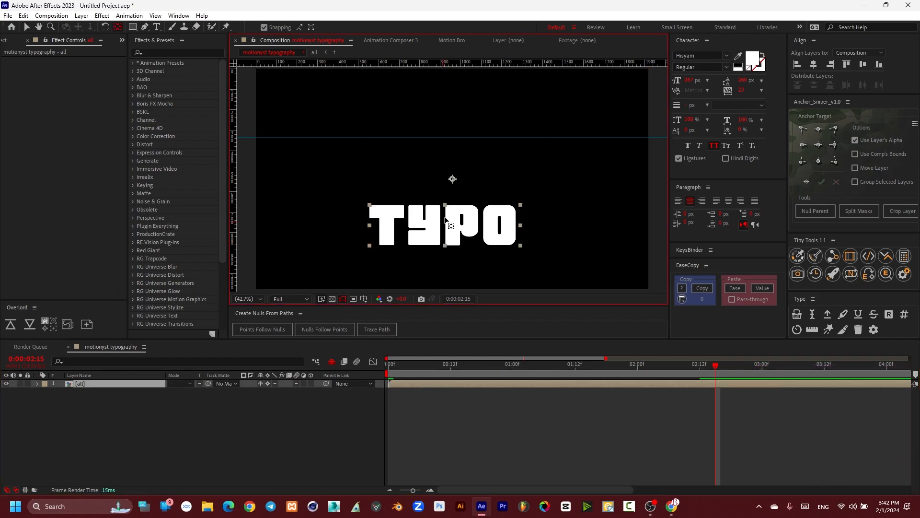
left_click_drag(452, 179, 444, 206)
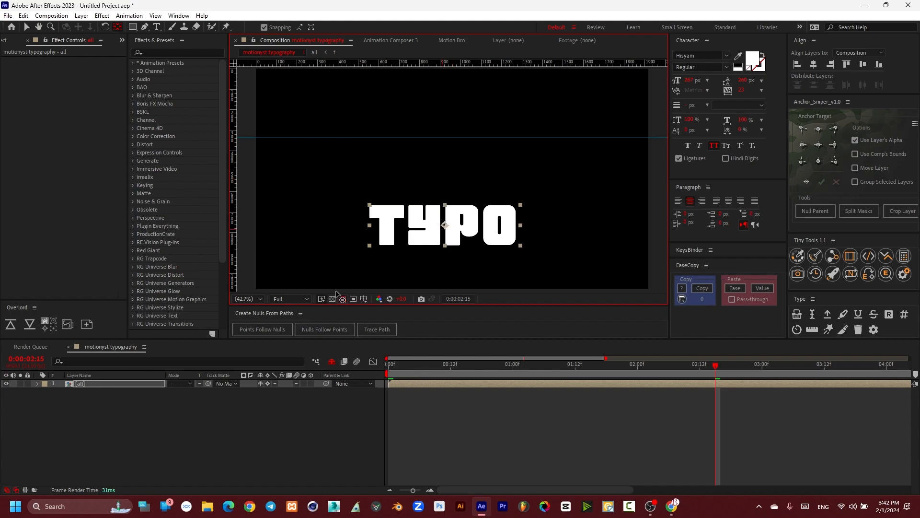
- Scale the all layer up to 189% and shift it up by three large nudges
left_click_drag(272, 392, 315, 392)
key("v")
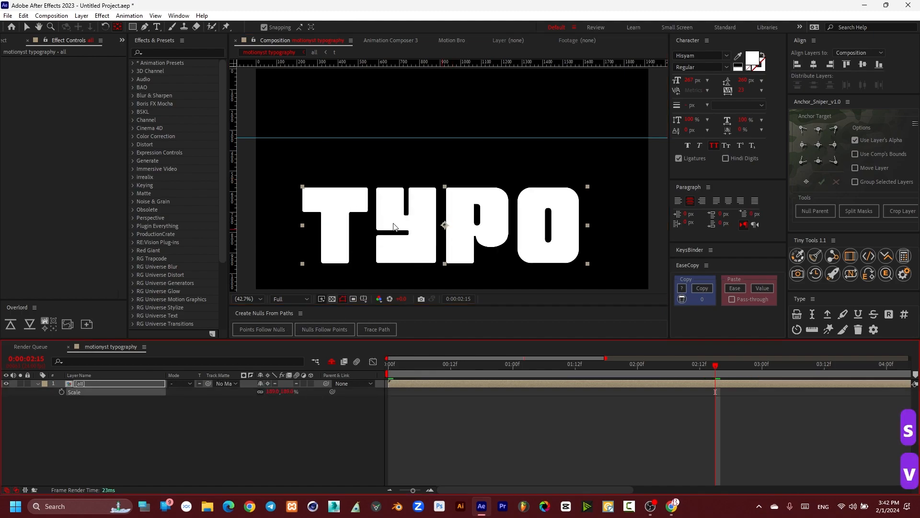
scroll(437, 215, "down", 2)
key("shift+Up")
key("shift+Up")
key("shift+Up")
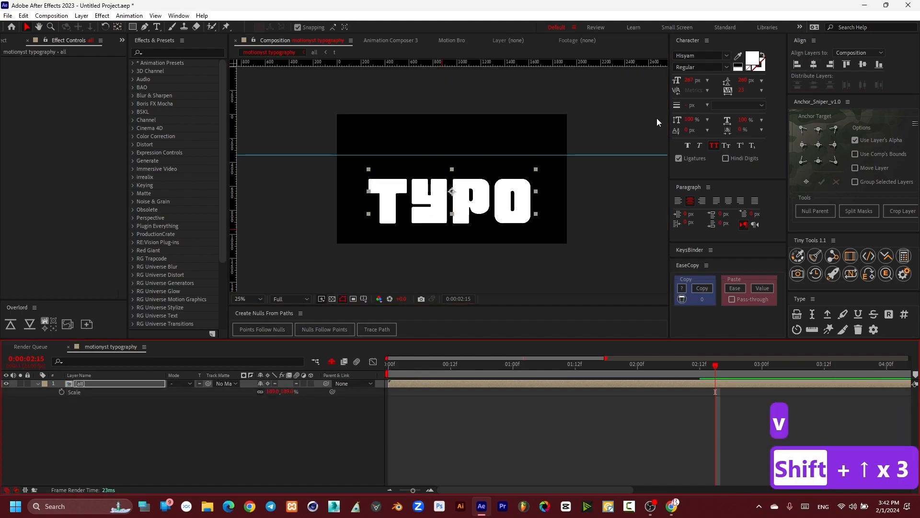
- Preview the enlarged TYPO animation
key("0")
key("0")
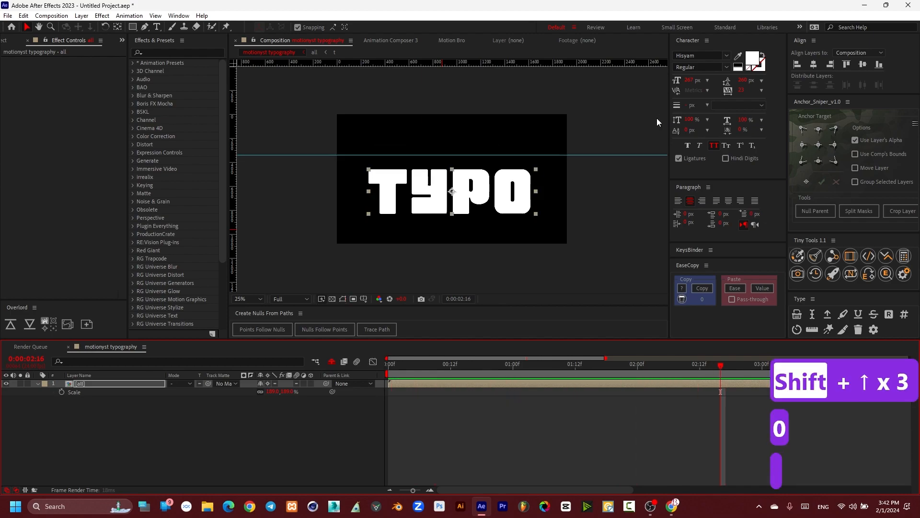
key("0")
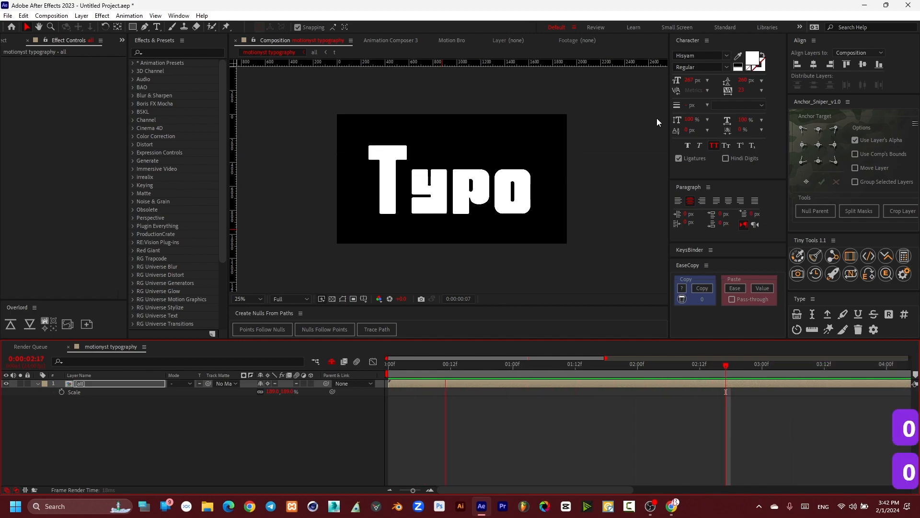
key("0")
key("0")
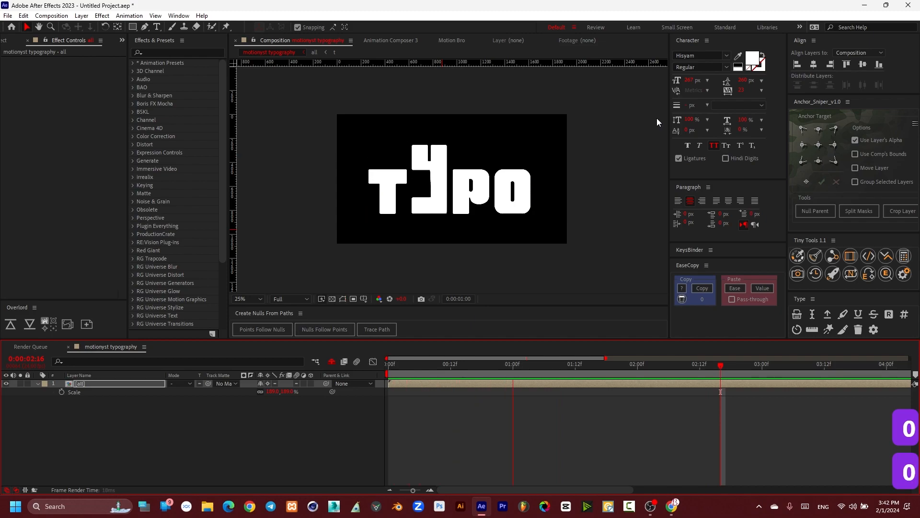
key("0")
key("0")
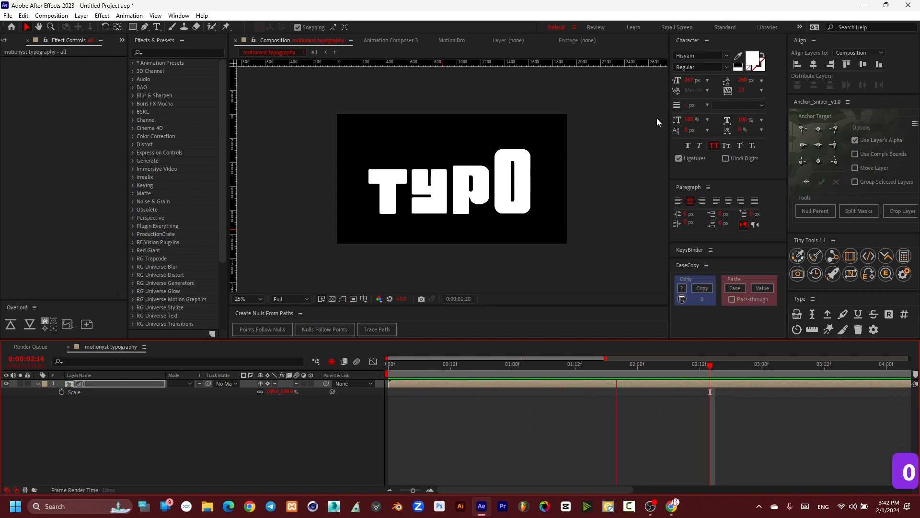
key("0")
- Open the t precomp inside the all composition and show the T null's keyframes
double_click(446, 384)
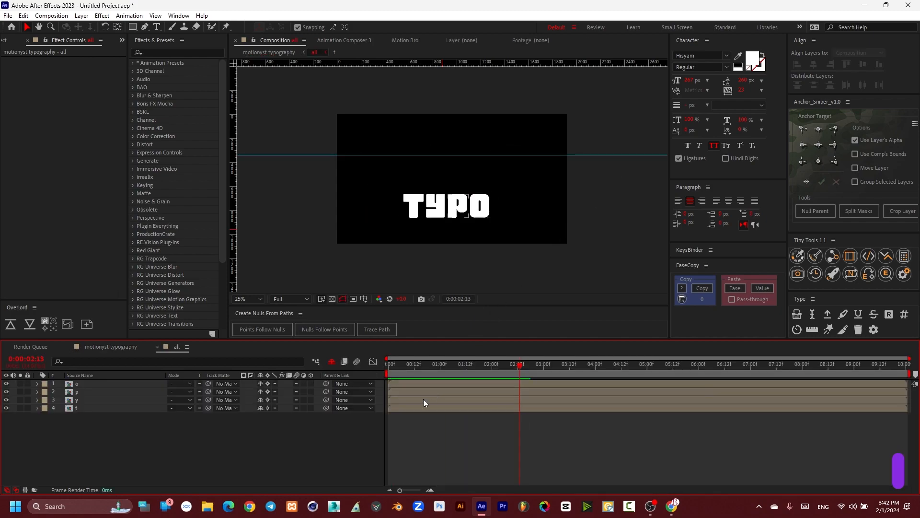
double_click(407, 407)
left_click(419, 383)
key("u")
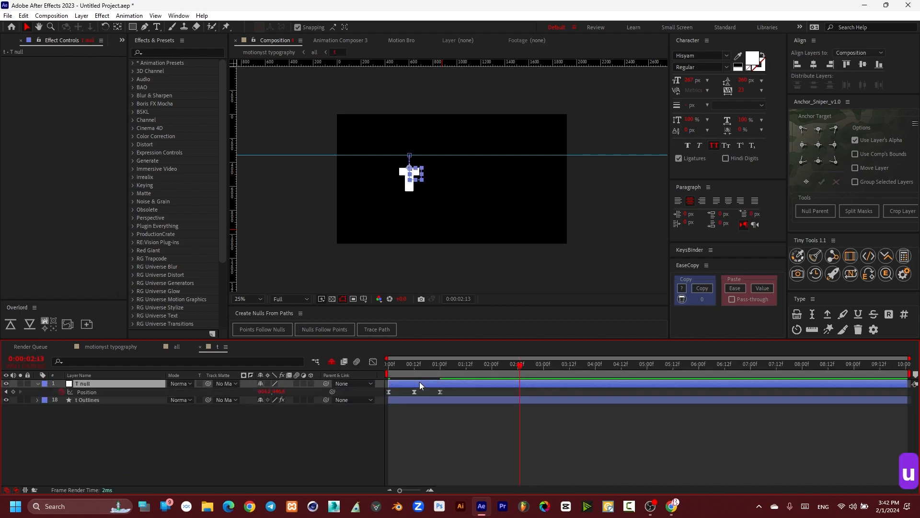
- In the y precomp, shift the Y null's three Position keyframes earlier so that they start at 0:00:00:06
left_click(177, 347)
double_click(125, 400)
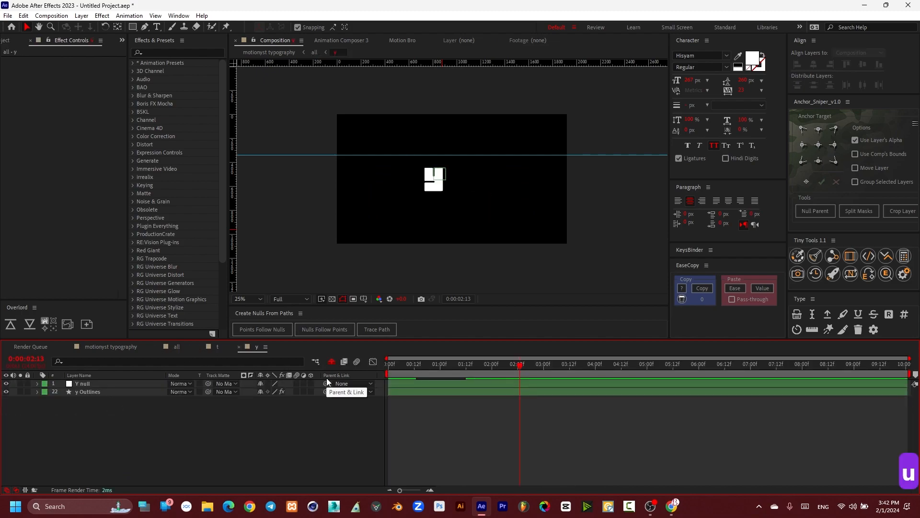
key("ctrl+a")
key("u")
left_click(402, 365)
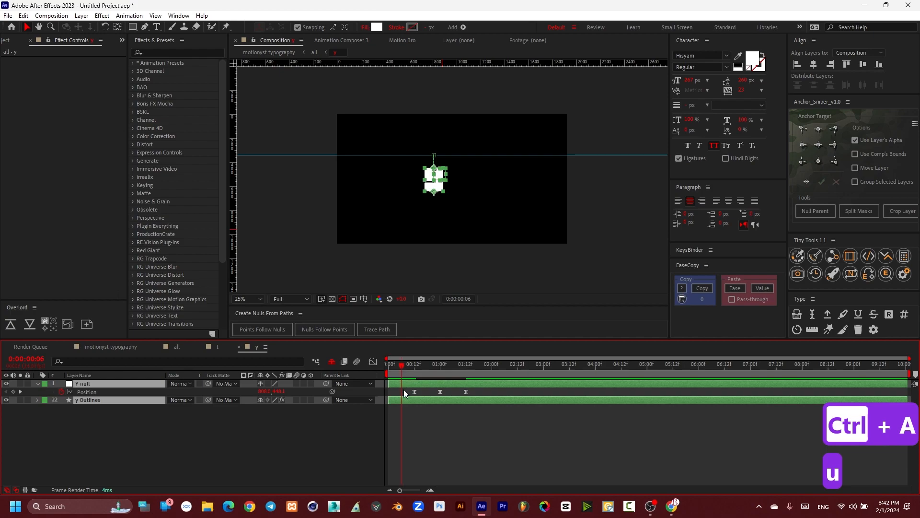
left_click_drag(404, 389, 510, 394)
left_click_drag(443, 392, 407, 390)
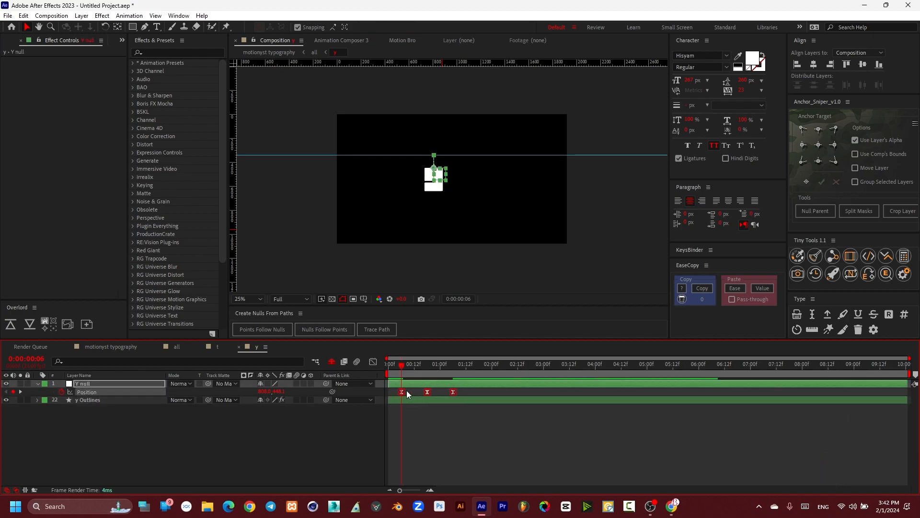
- In the p precomp, shift the P null's three Position keyframes earlier so that they start at 0:00:00:18
left_click(177, 347)
double_click(82, 392)
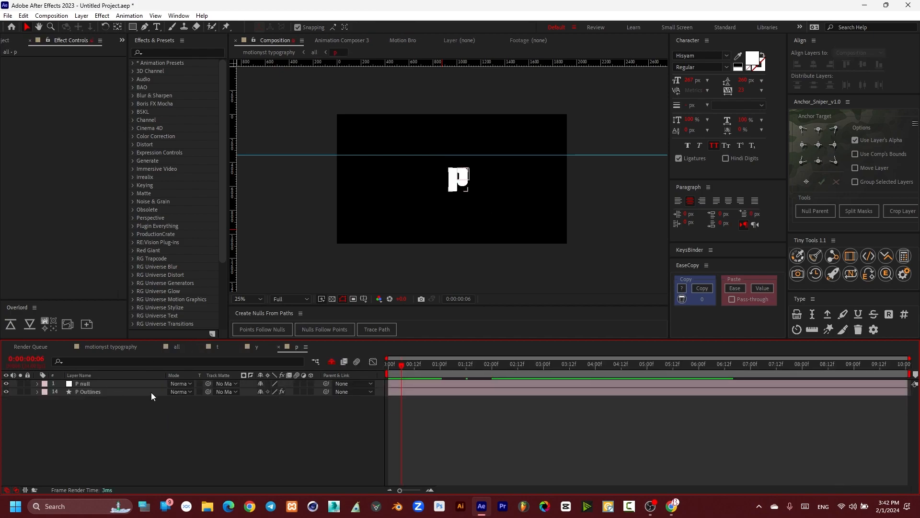
left_click(107, 388)
key("u")
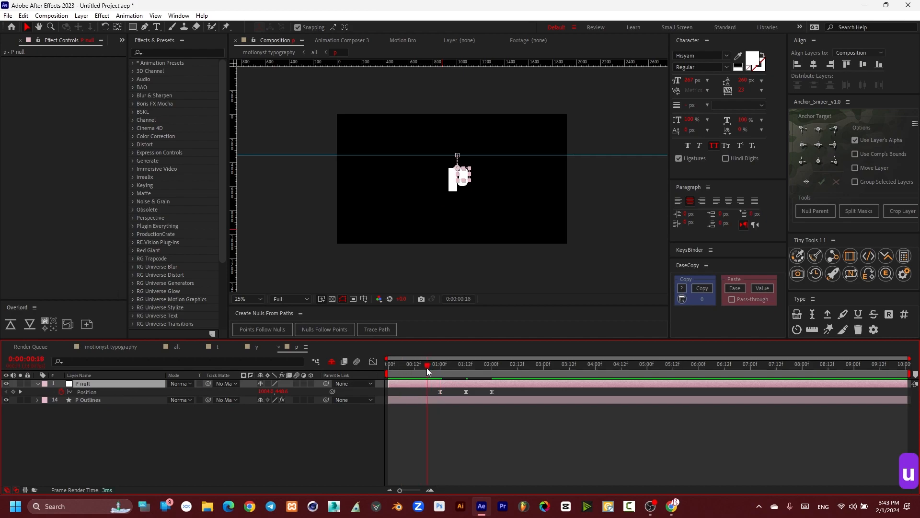
mouse_move(435, 389)
left_mouse_down()
mouse_move(484, 393)
mouse_move(429, 390)
left_mouse_up()
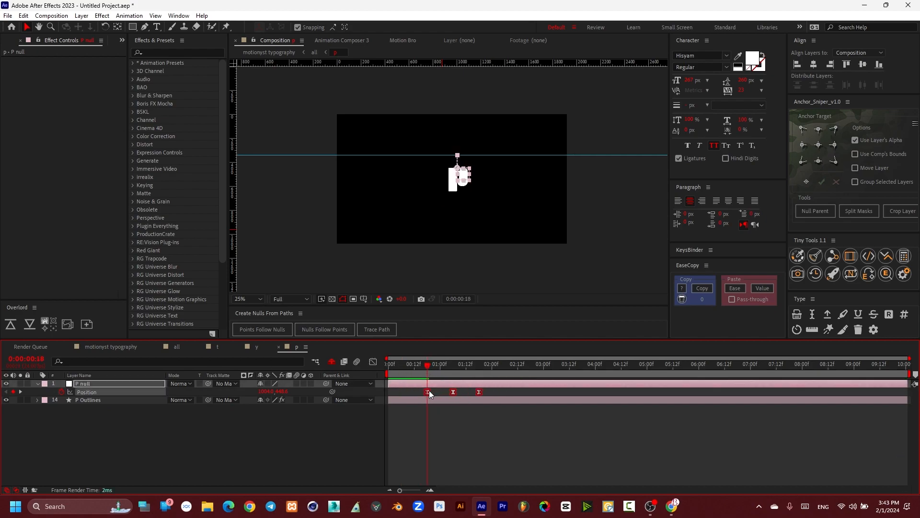
- In the o precomp, shift the O null's three Position keyframes earlier so that they start at about 0:00:01:00
left_click(178, 349)
double_click(117, 382)
left_click(117, 382)
key("u")
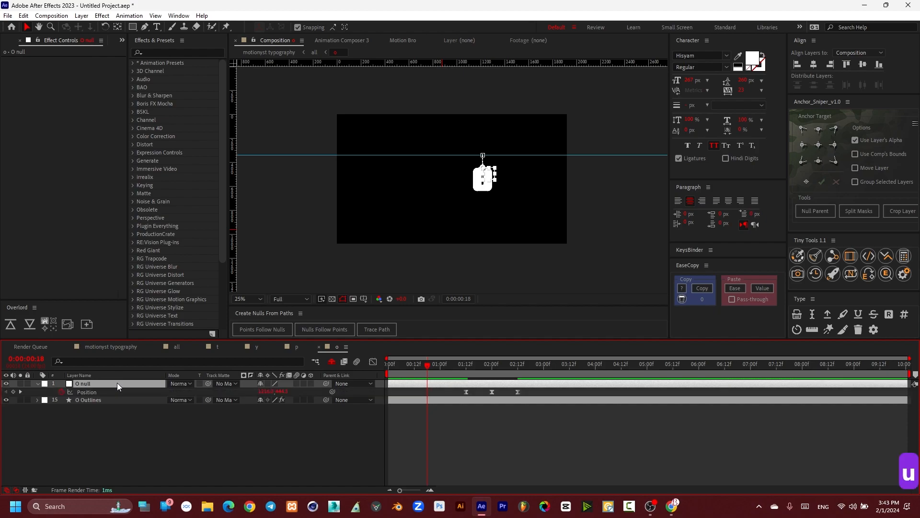
left_click(439, 367)
left_click_drag(459, 385, 530, 393)
key("ctrl+z")
left_click_drag(468, 392, 444, 392)
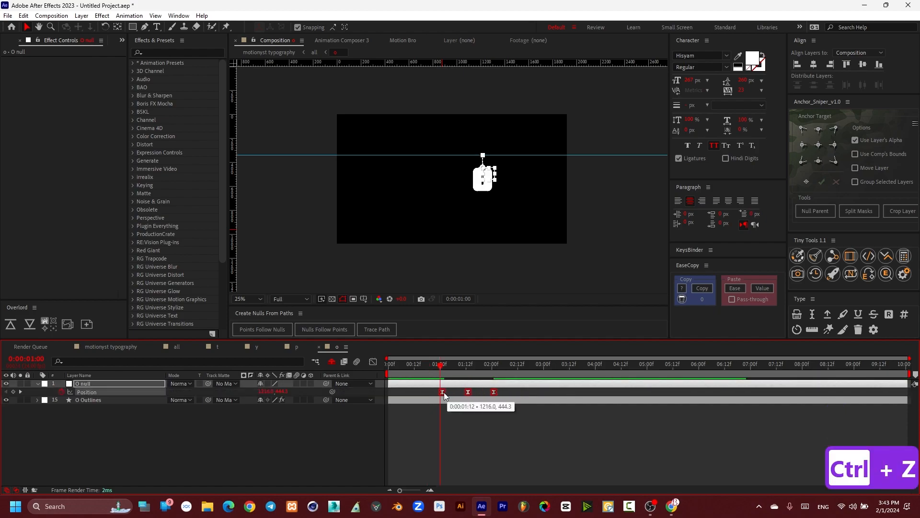
- Preview the staggered letter animation in the all composition
left_click(177, 349)
key("KP_0")
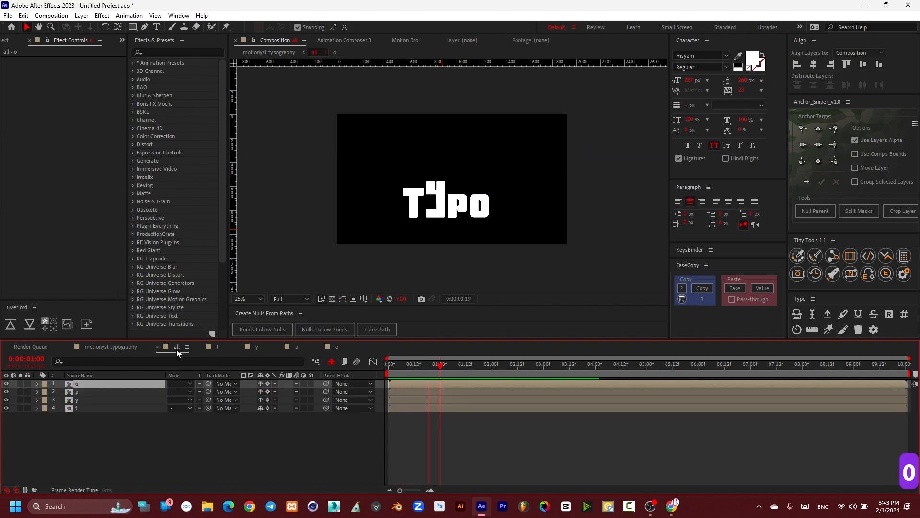
key("KP_0")
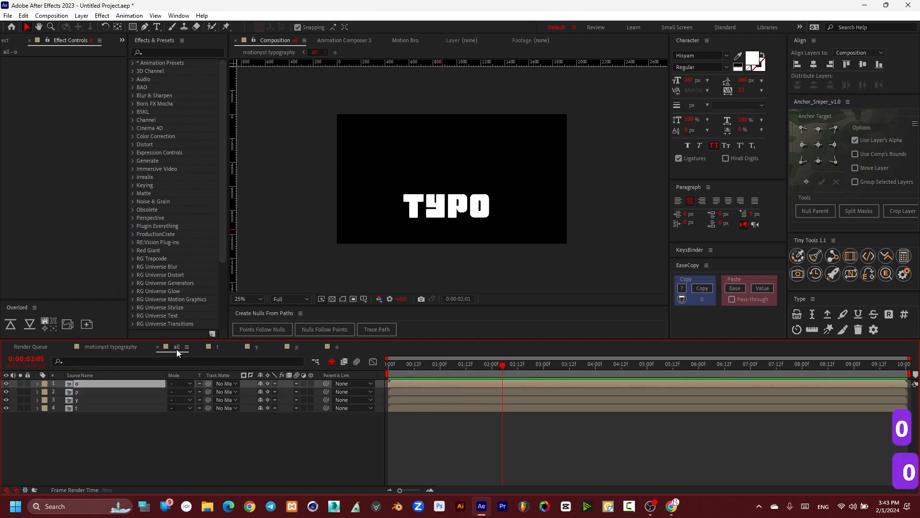
- In the motionyst typography composition, scale up the all layer and trim its end at 0:00:02:00
left_click(119, 349)
key("s")
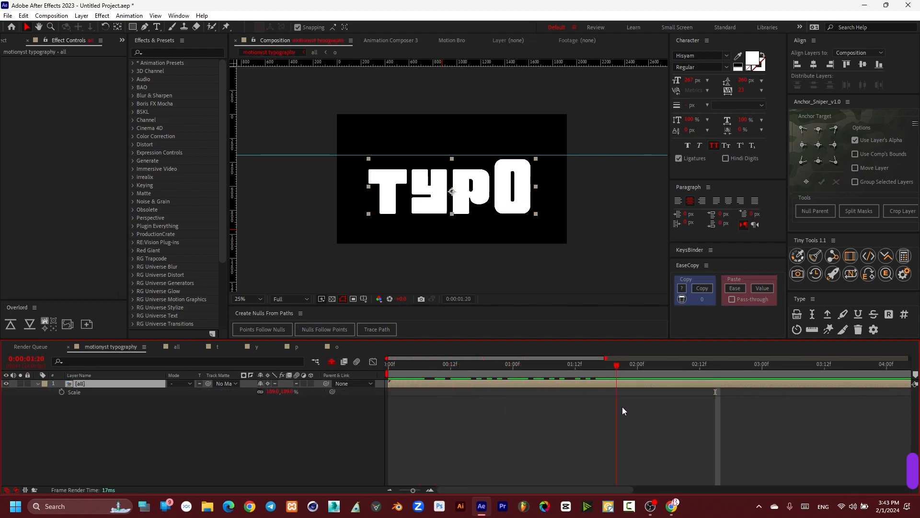
left_click_drag(646, 399, 640, 397)
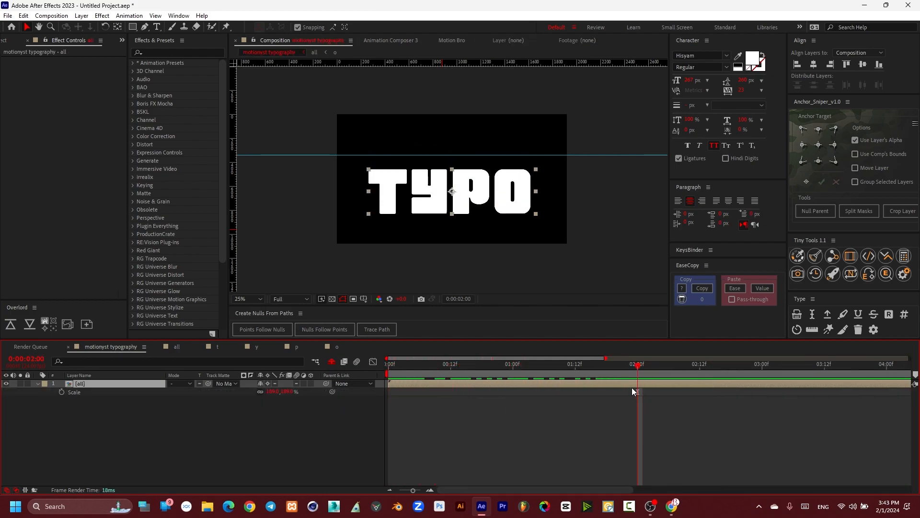
key("alt+bracketright")
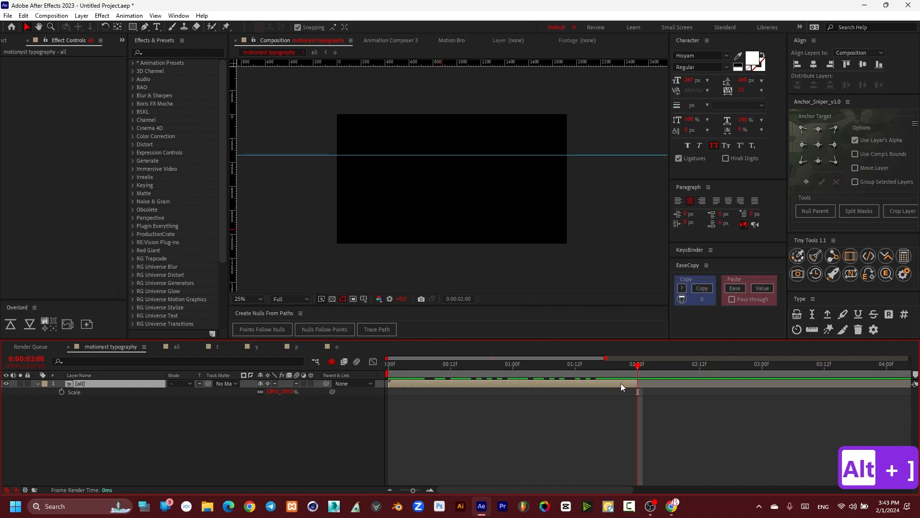
key("ctrl+alt+t")
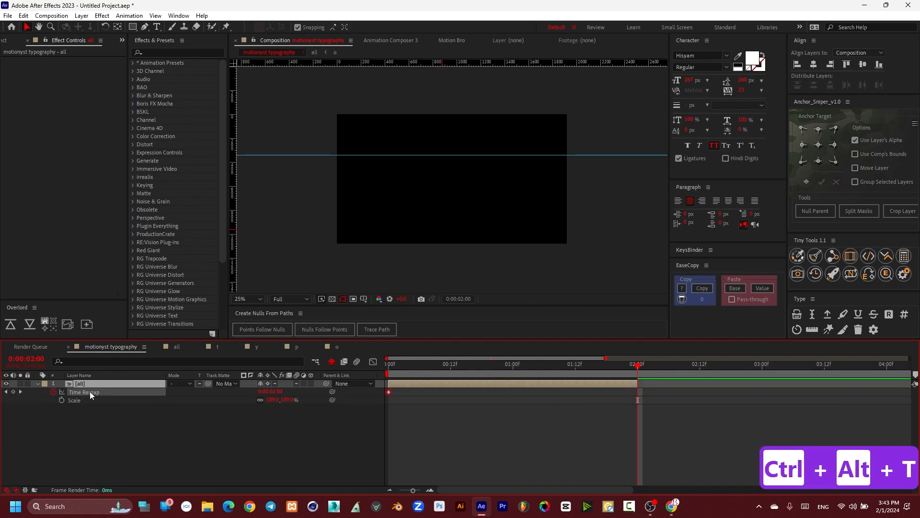
key("ctrl+z")
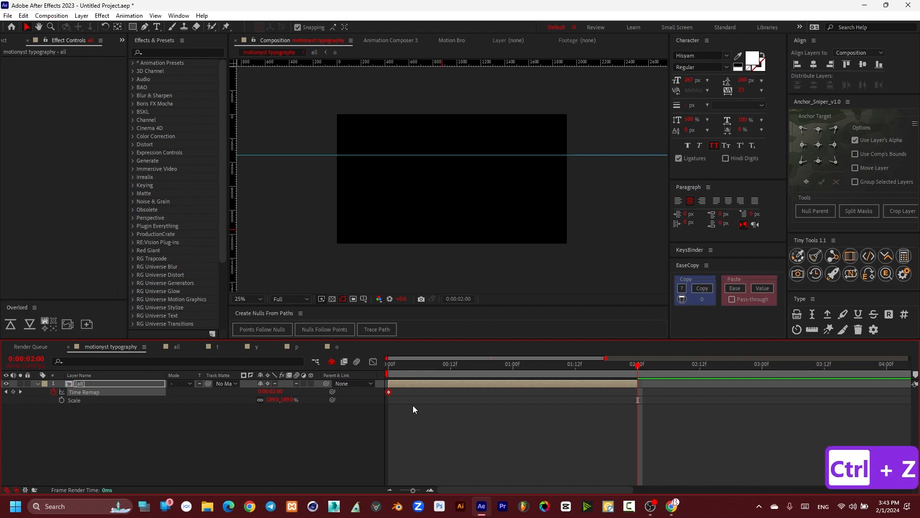
key("ctrl+z")
- Pre-compose the all layer as "all loop", moving all attributes into it and adjusting its duration to the layer's time span
left_click(571, 370)
key("ctrl+shift+c")
left_click(416, 260)
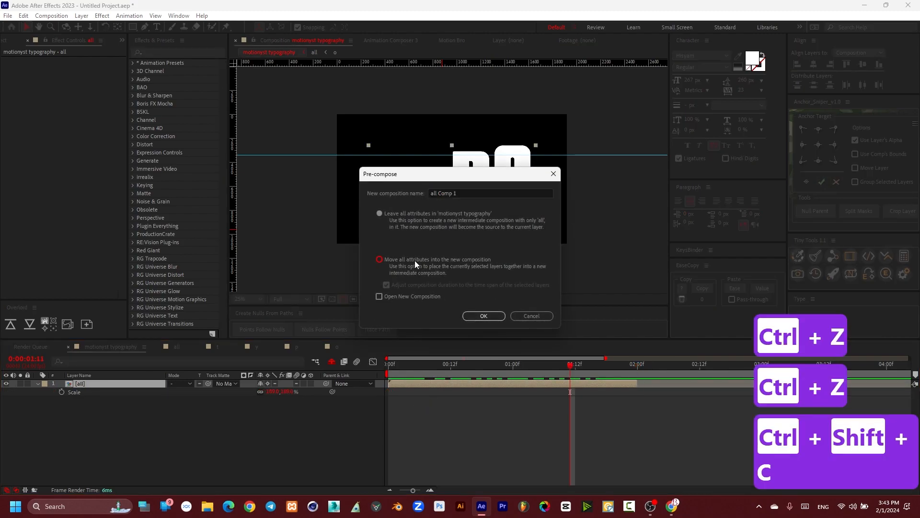
type("loop")
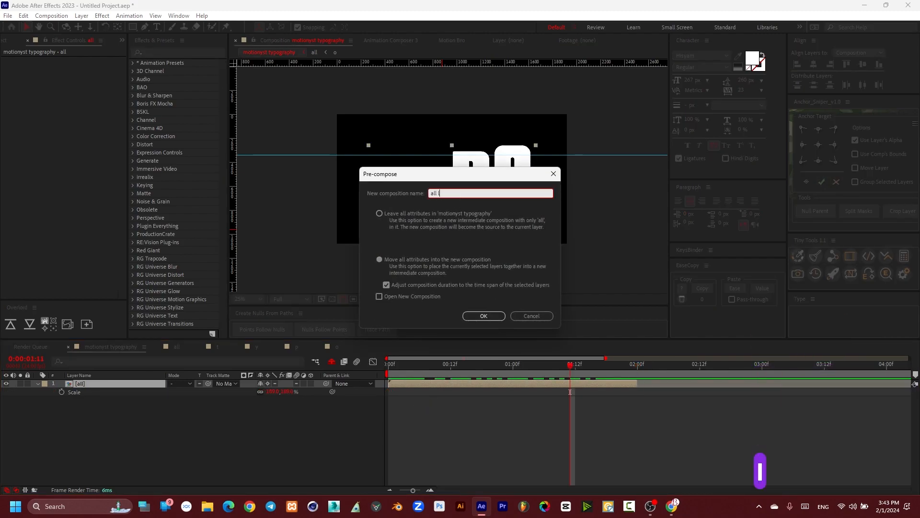
key("Return")
- Time-remap the all loop layer across the timeline with a loopOut() expression and preview the looping animation
key("ctrl+alt+t")
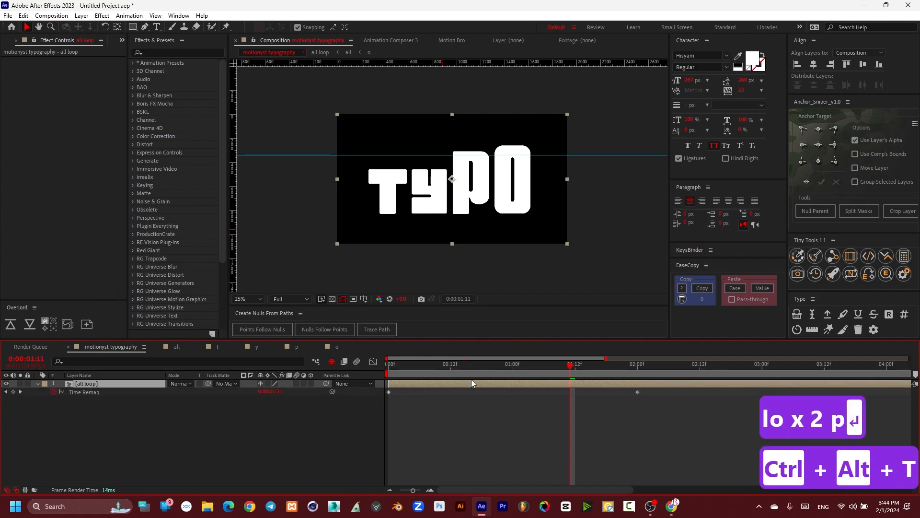
left_click(53, 392, "alt")
type("loo")
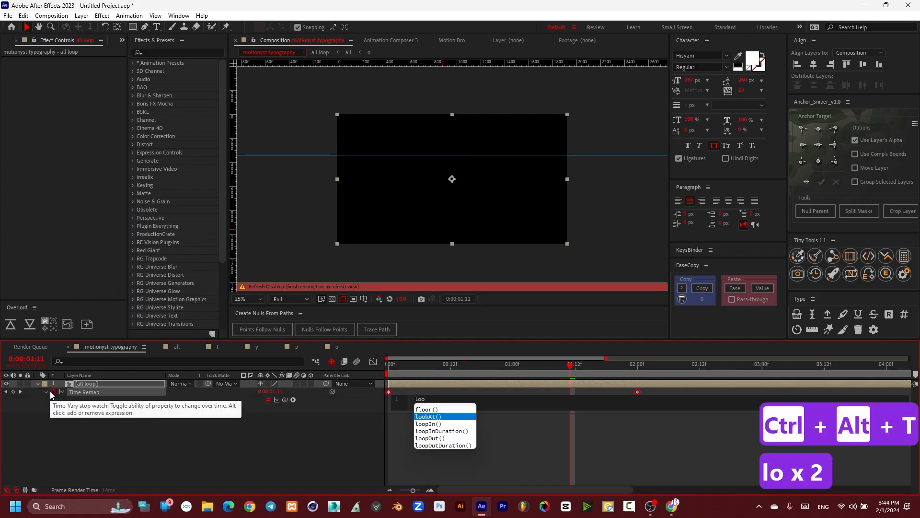
key("Left")
key("Left")
key("Right")
key("Right")
type("p")
key("Down")
key("Down")
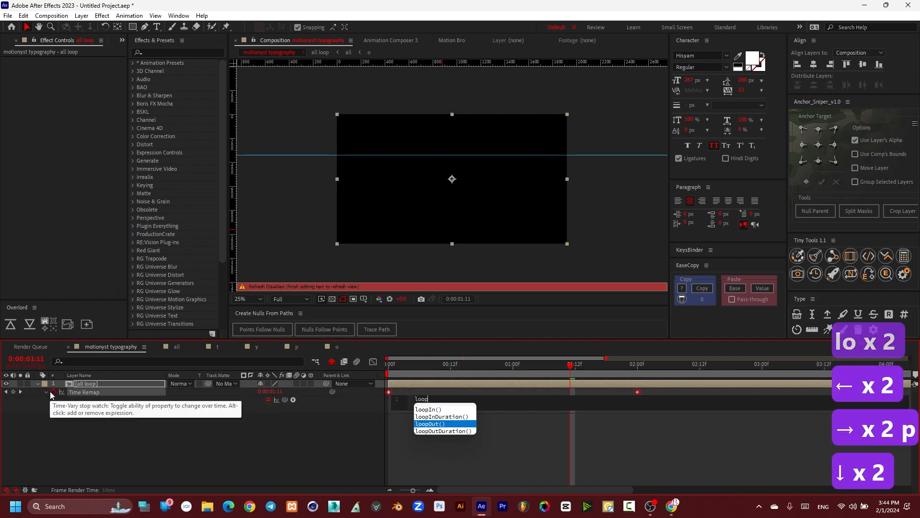
key("Return")
key("Return")
key("KP_0")
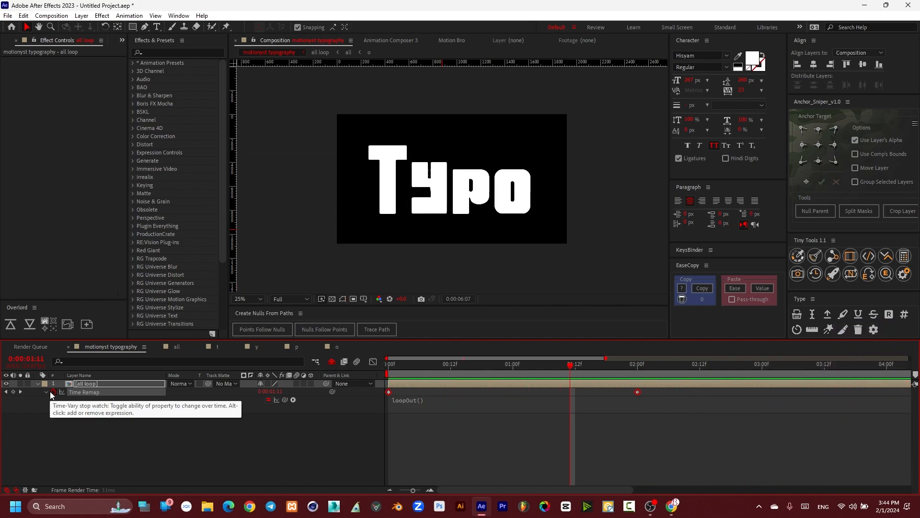
key("space")
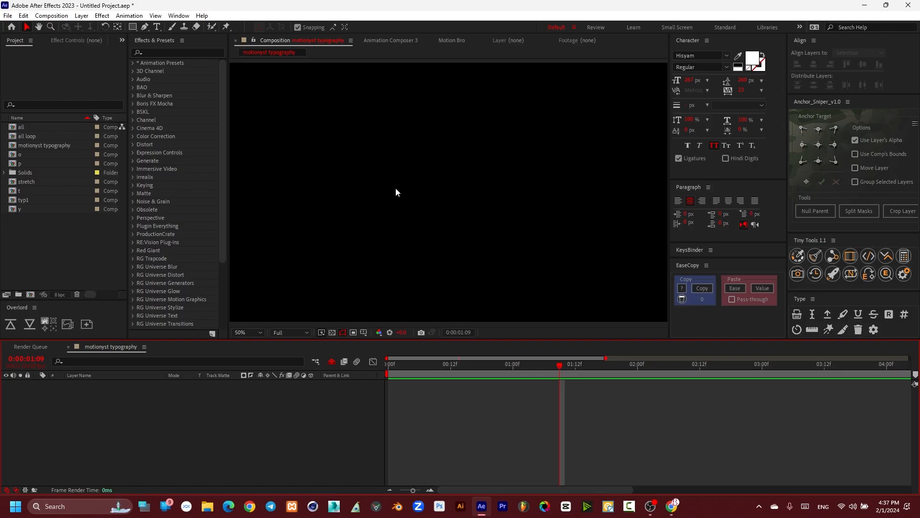
- Add a text layer reading "Typo" and centre it horizontally and vertically in the empty motionyst typography composition
key("ctrl+t")
left_click(398, 196)
type("T")
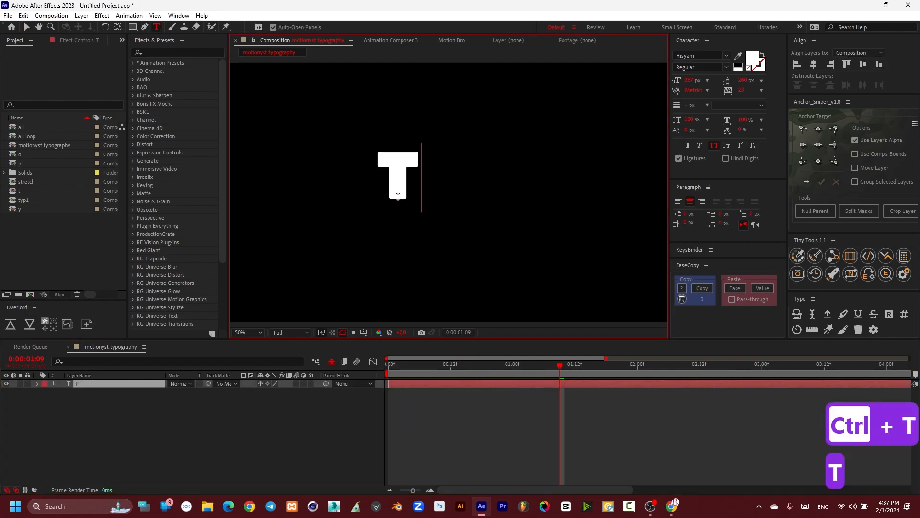
type("ypo")
key("Return")
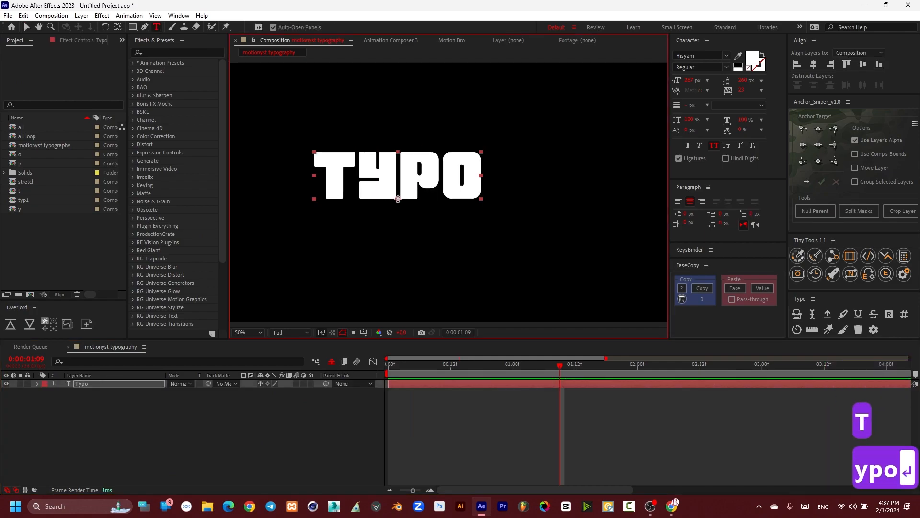
key("v")
left_click(813, 65)
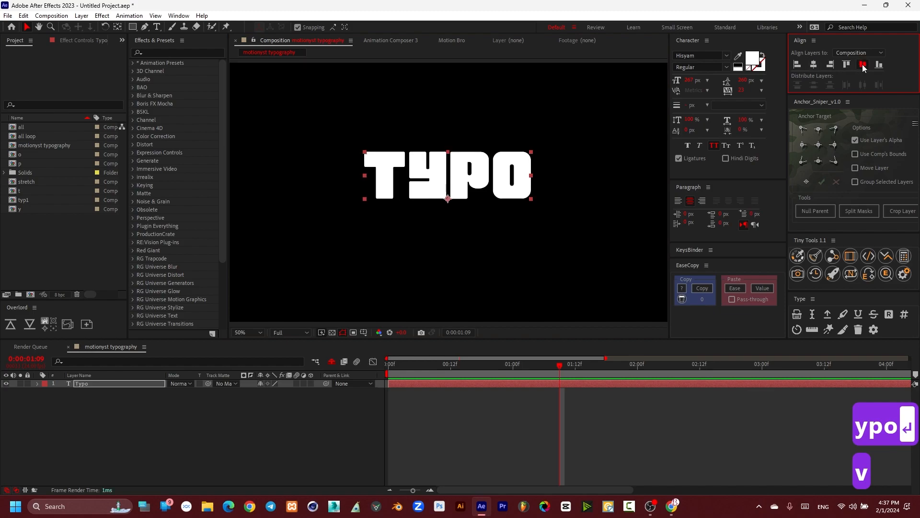
left_click(863, 64)
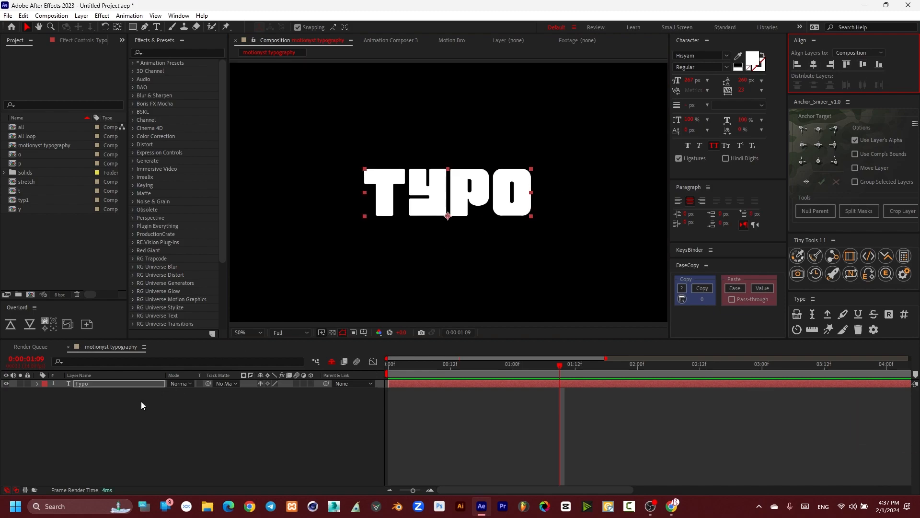
right_click(111, 398)
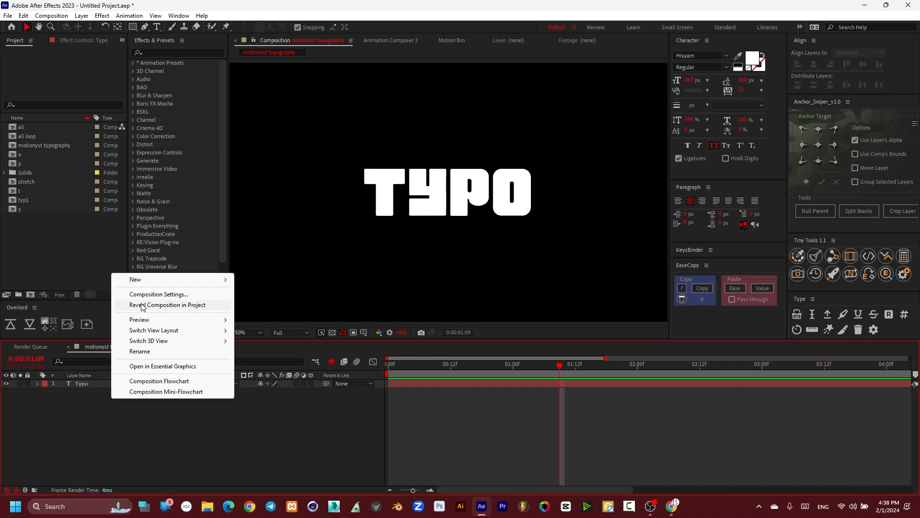
mouse_move(146, 282)
left_click(201, 499)
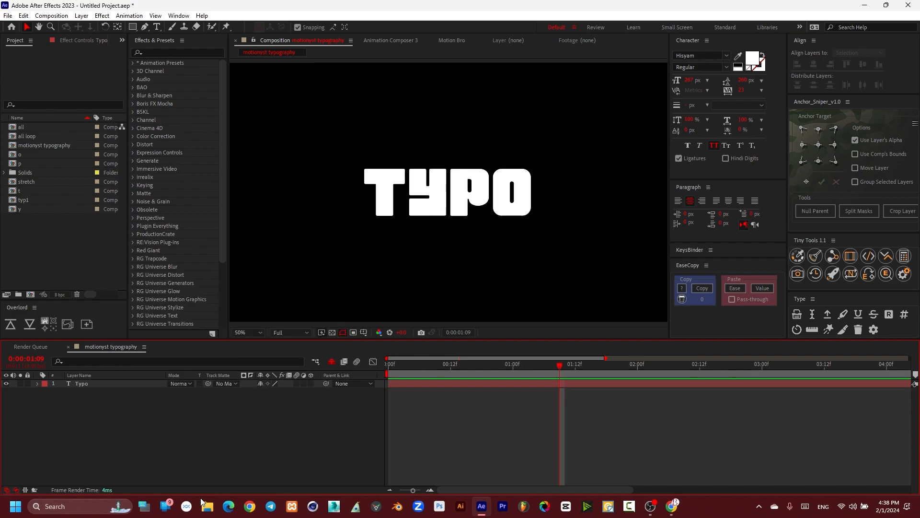
- Draw a black rectangle shape slightly larger than the TYPO text and centre it in the composition
left_click(132, 26)
left_click_drag(343, 154, 560, 223)
key("v")
key("Return")
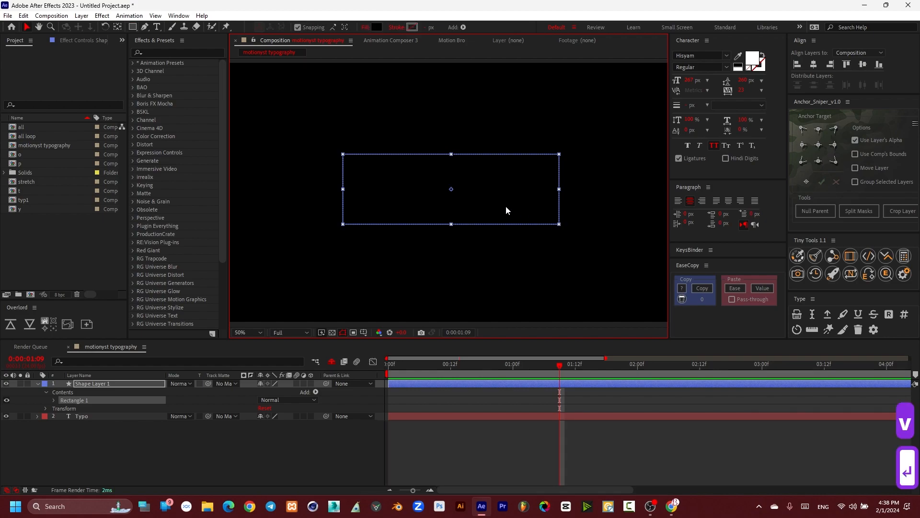
left_click(863, 64)
- Place the rectangle shape layer beneath the Typo text layer and make both layers 3D
left_click(85, 385)
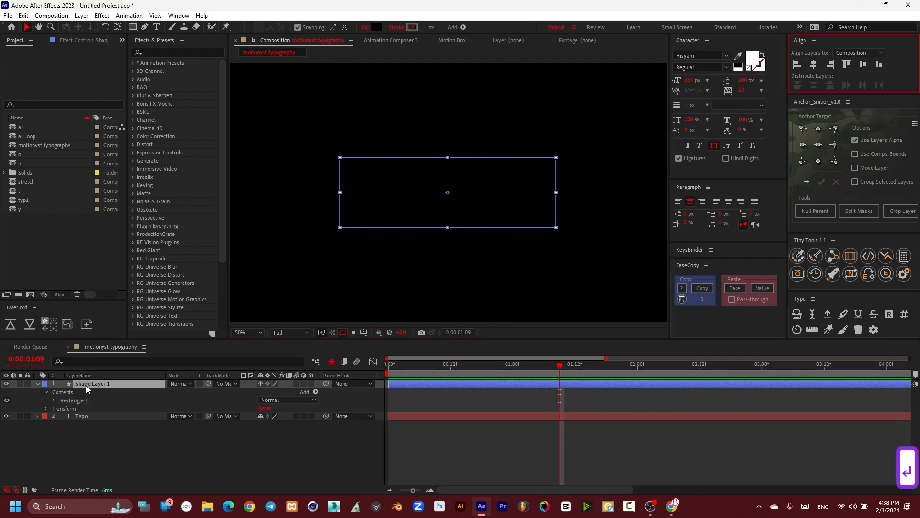
left_click_drag(86, 384, 86, 419)
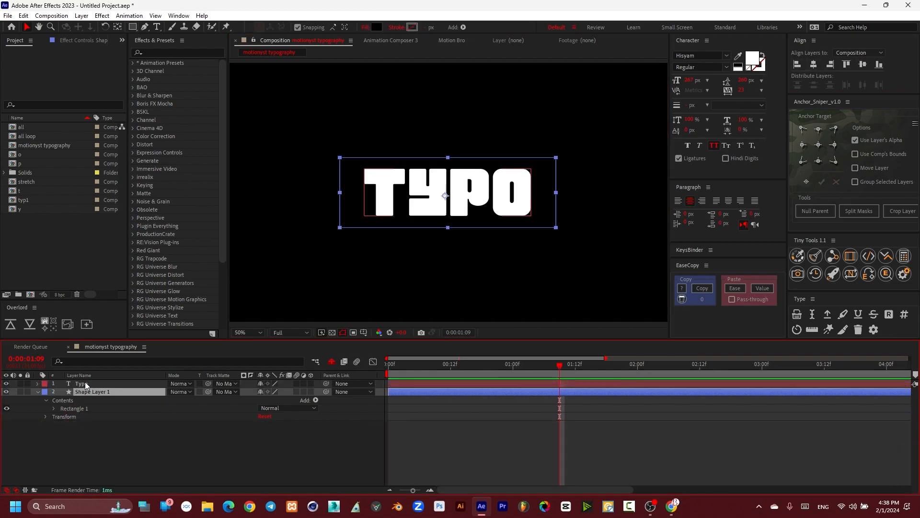
left_click(85, 383, "shift")
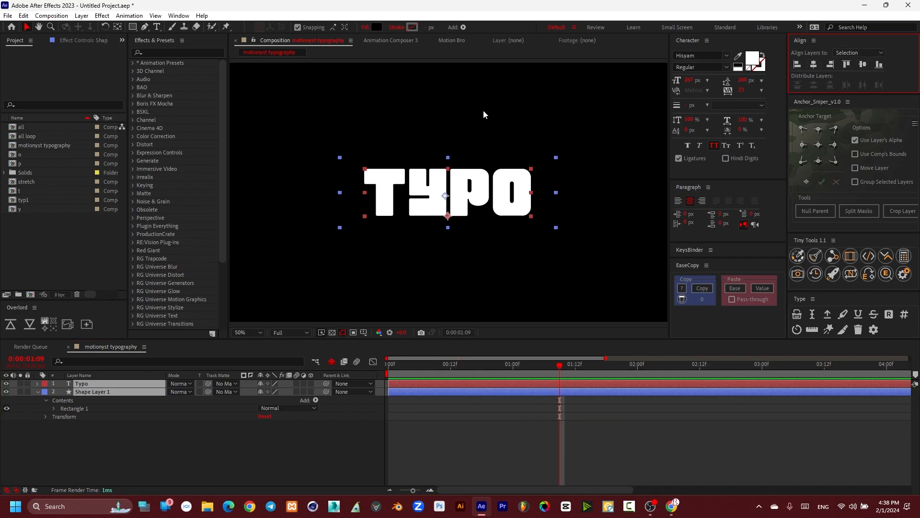
left_click(65, 467)
left_click(38, 392)
left_click(76, 392)
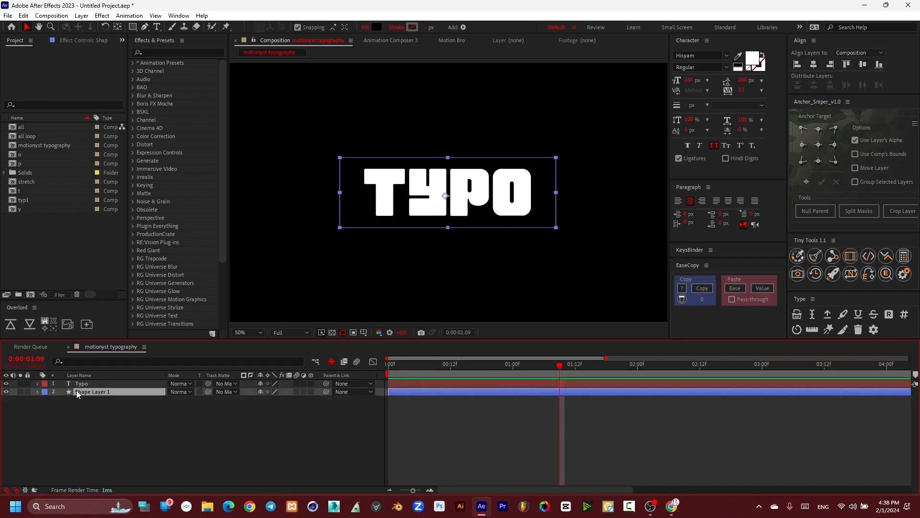
left_click(312, 384)
- Create a null object named "main null" and make it a 3D layer
right_click(294, 427)
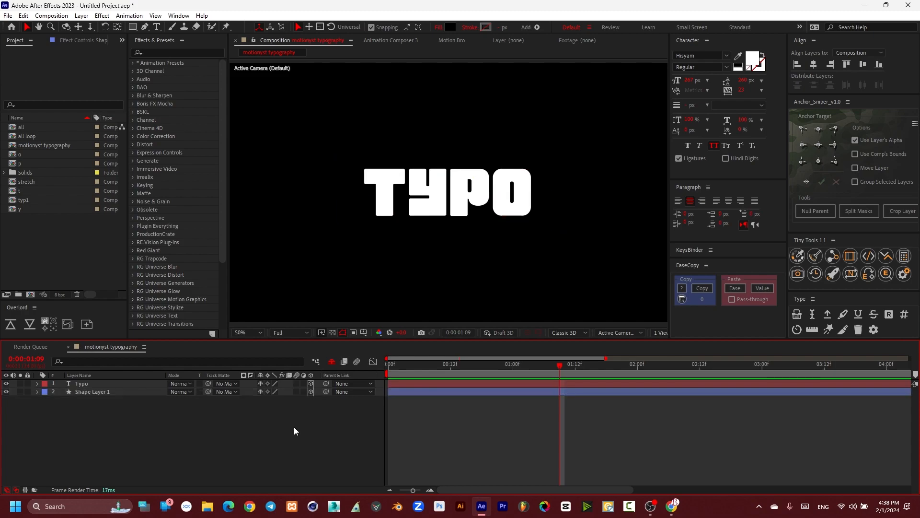
mouse_move(336, 308)
left_click(442, 365)
key("Return")
type("main null")
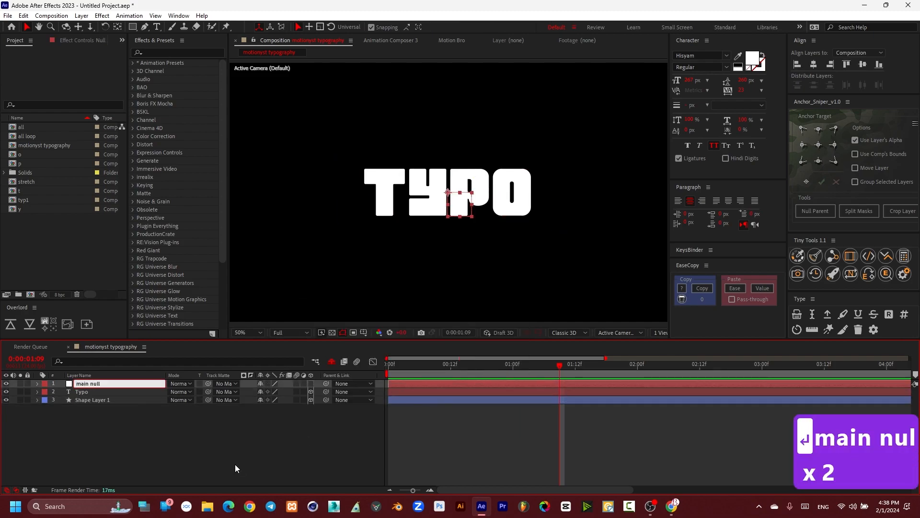
key("Return")
left_click(307, 385)
- Pre-compose the Typo text layer and the rectangle shape layer together as "typo"
left_click(111, 393)
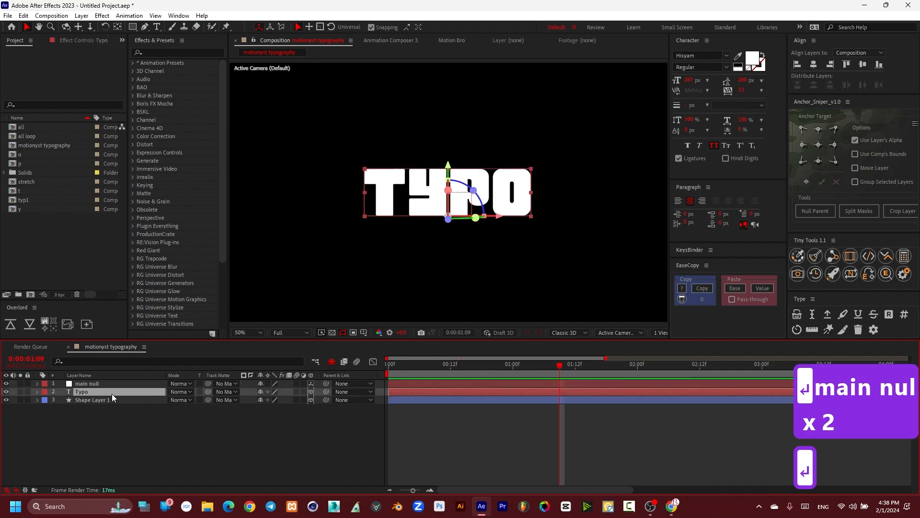
left_click(112, 400, "ctrl")
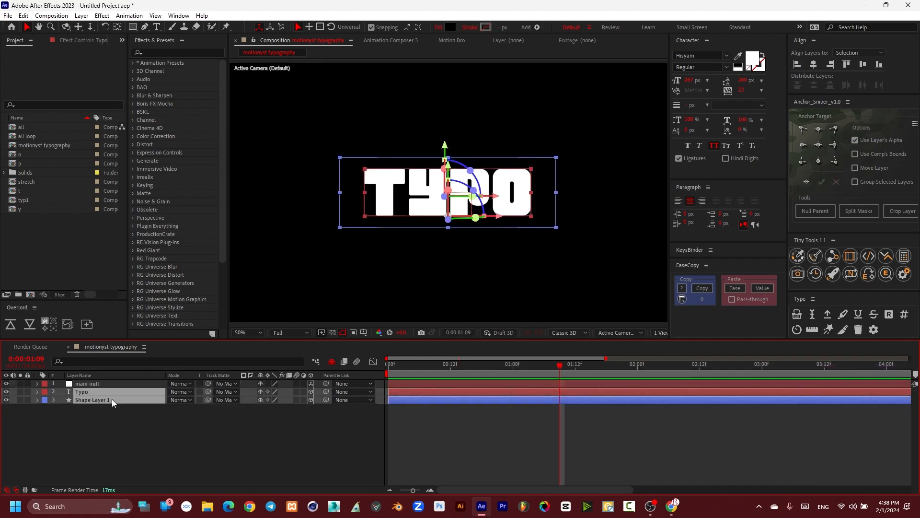
key("ctrl+shift+c")
type("typo")
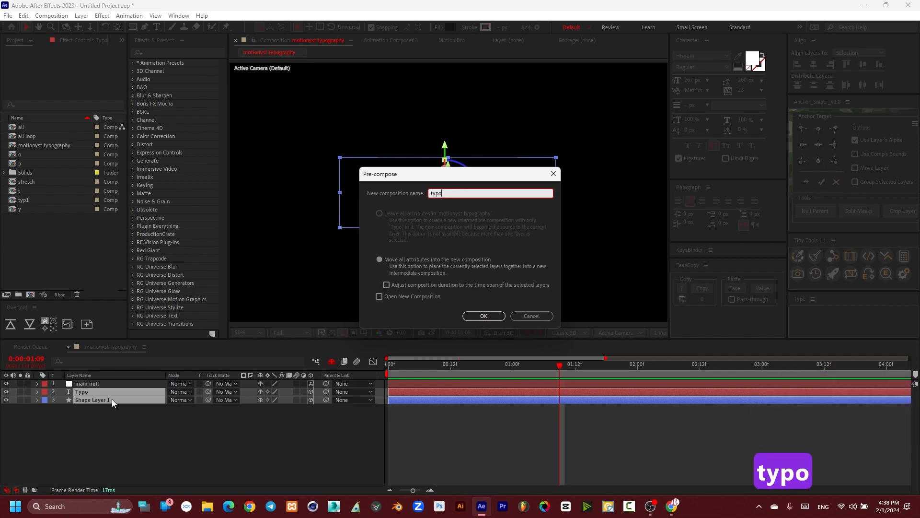
key("Return")
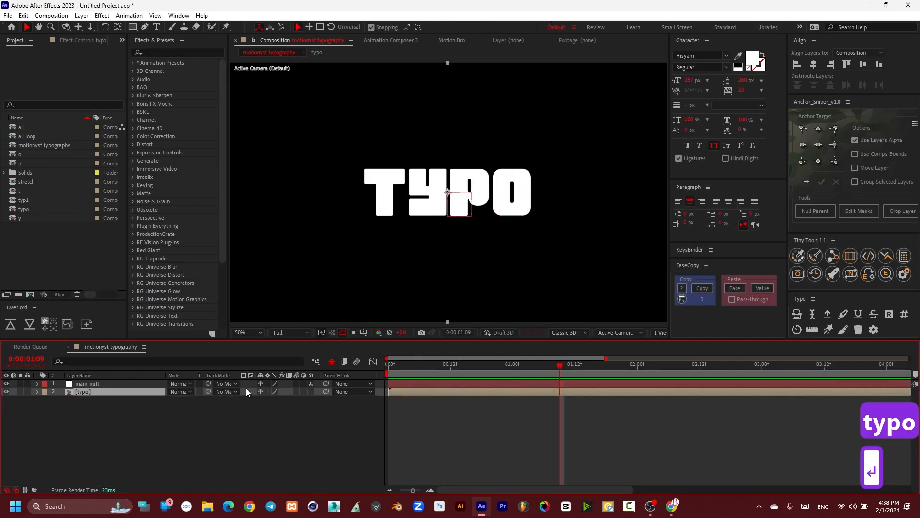
- Enable collapse transformations and 3D on the typo precomp layer and parent it to the main null
left_click(267, 392)
left_click(311, 392)
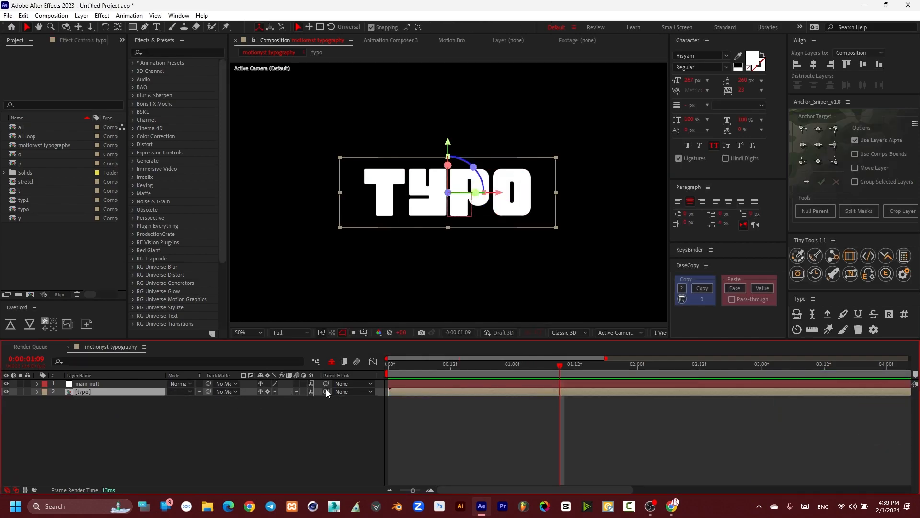
left_click_drag(143, 380, 81, 384)
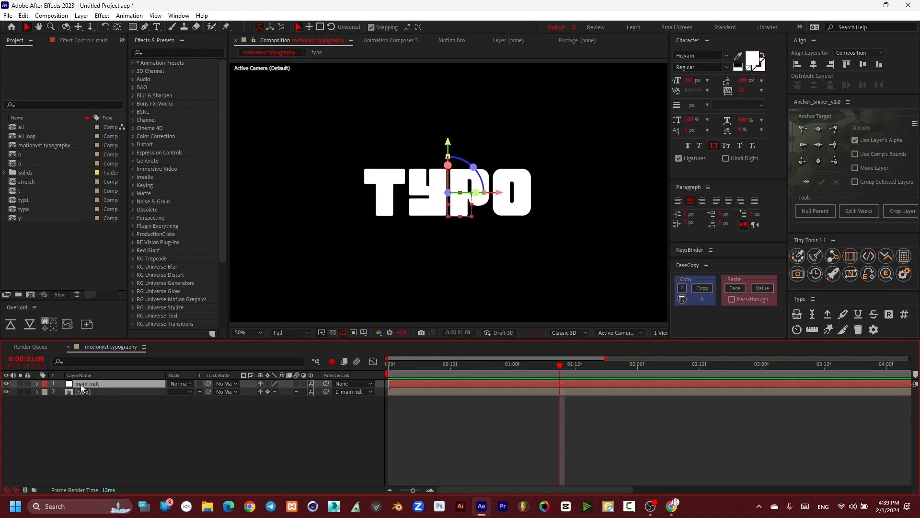
key("r")
mouse_move(277, 405)
left_mouse_down()
mouse_move(297, 407)
mouse_move(271, 408)
left_mouse_up()
key("ctrl+z")
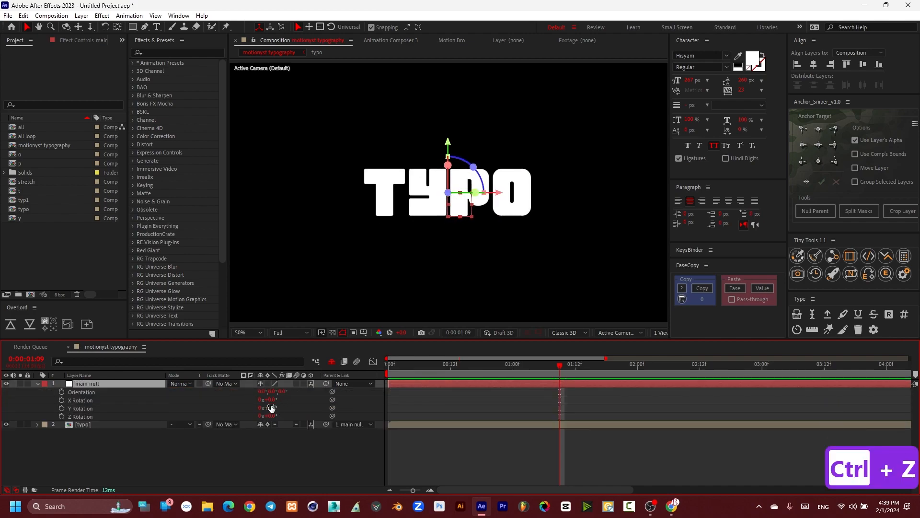
left_click(38, 383)
left_click(88, 391)
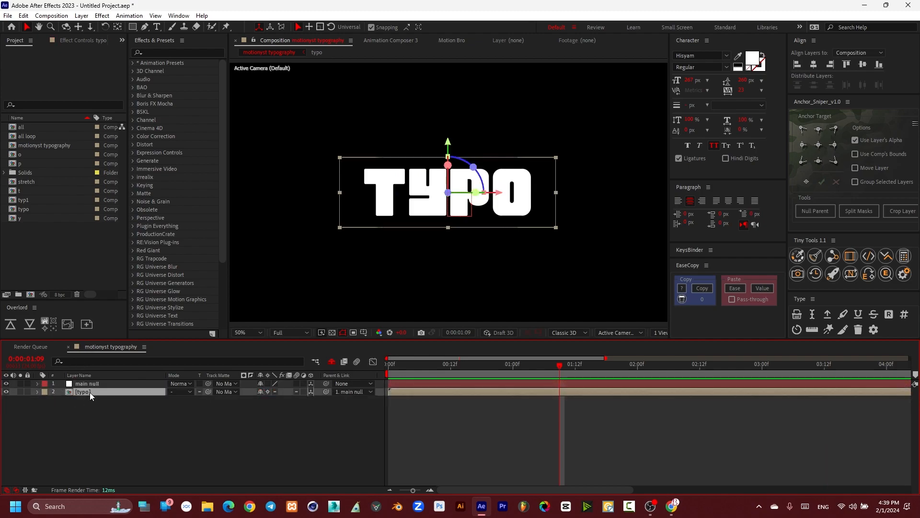
- Duplicate the typo precomp layer ten times, keeping every copy parented to the main null
key("ctrl+d")
key("ctrl+d")
key("ctrl+d")
key("ctrl+d")
key("ctrl+d")
key("ctrl+d")
key("ctrl+d")
key("ctrl+d")
key("ctrl+d")
key("ctrl+d")
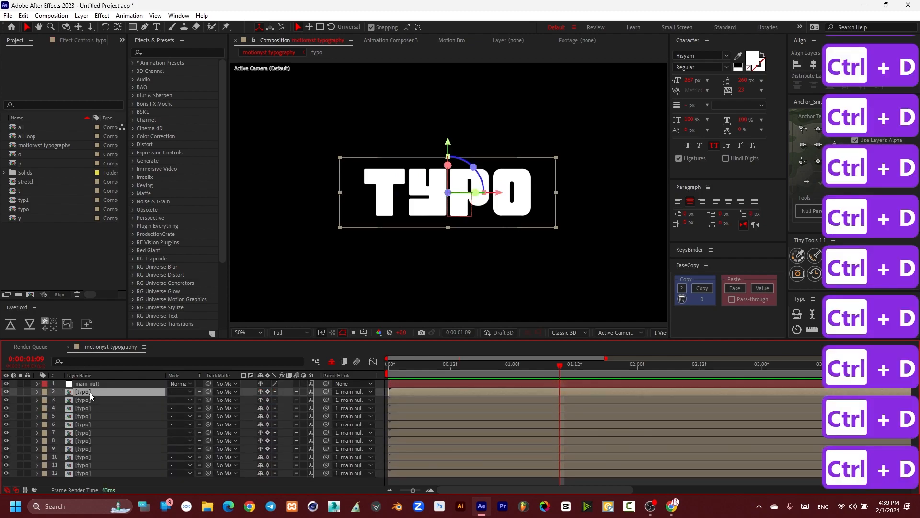
- Reveal position on the ten typo copies and set Z to 50, 100 and 150 on layers 3, 4 and 5
left_click(87, 401)
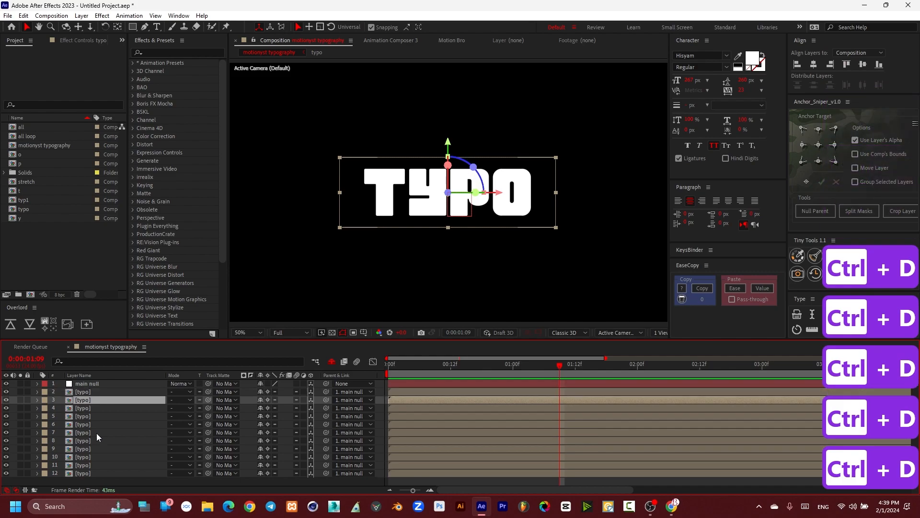
left_click(91, 474, "shift")
key("p")
left_click(292, 409)
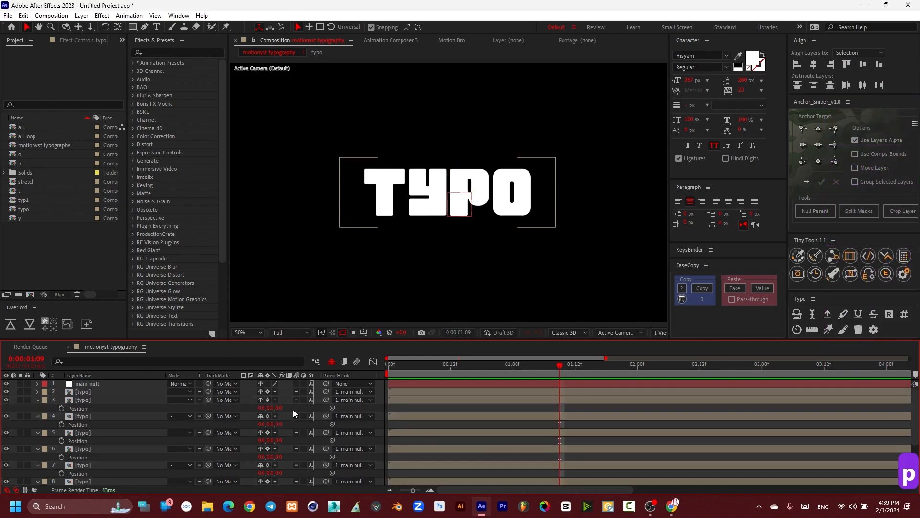
left_click(278, 407)
type("50")
key("Return")
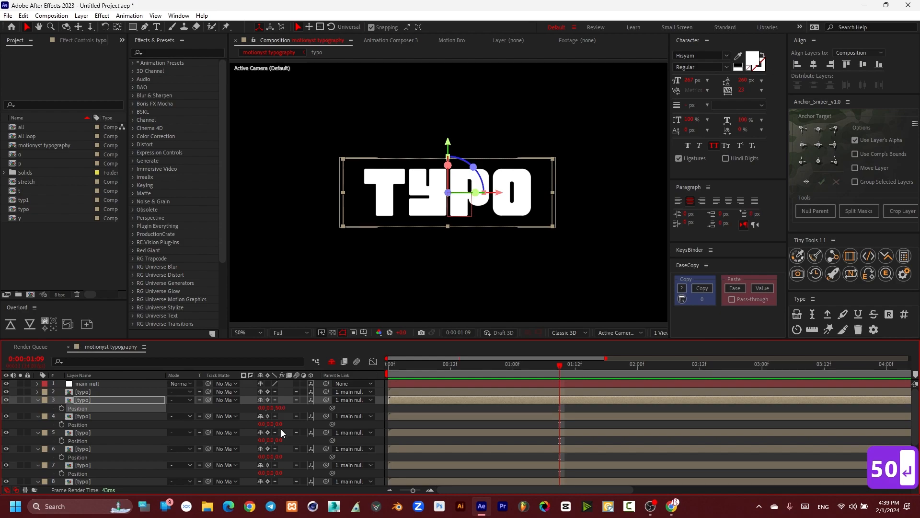
type("100")
key("Tab")
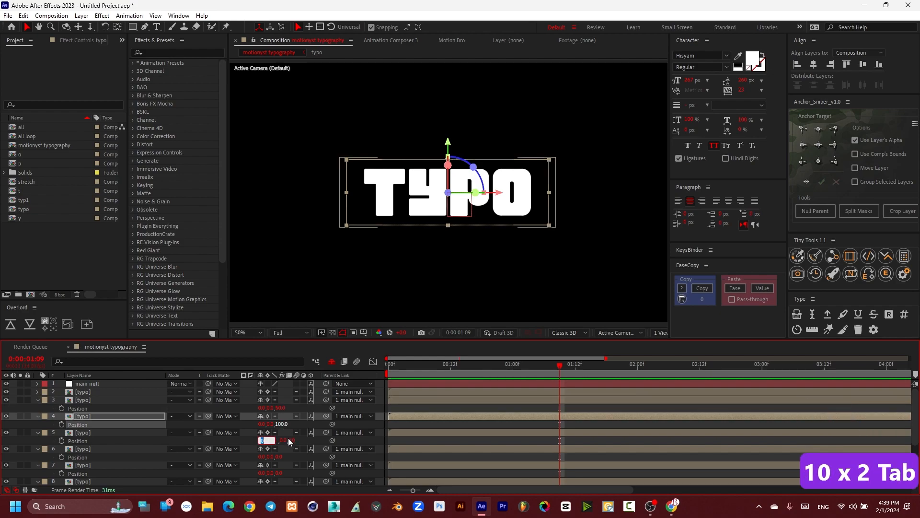
type("150")
key("Return")
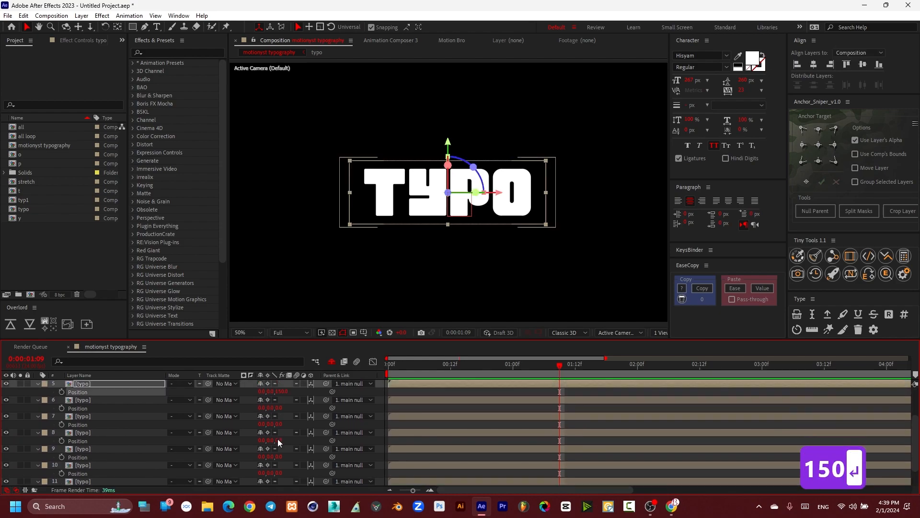
- Set the Z position of typo layers 6, 7, 8 and 9 to 200, 250, 300 and 350
scroll(277, 439, "down", 1)
left_click(286, 432)
type("200")
key("Return")
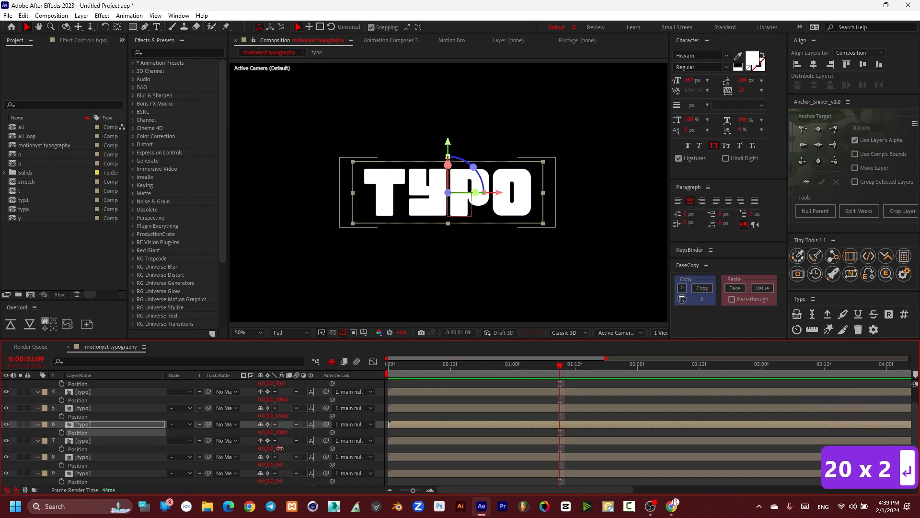
left_click(279, 448)
type("250")
key("Return")
type("300")
key("Return")
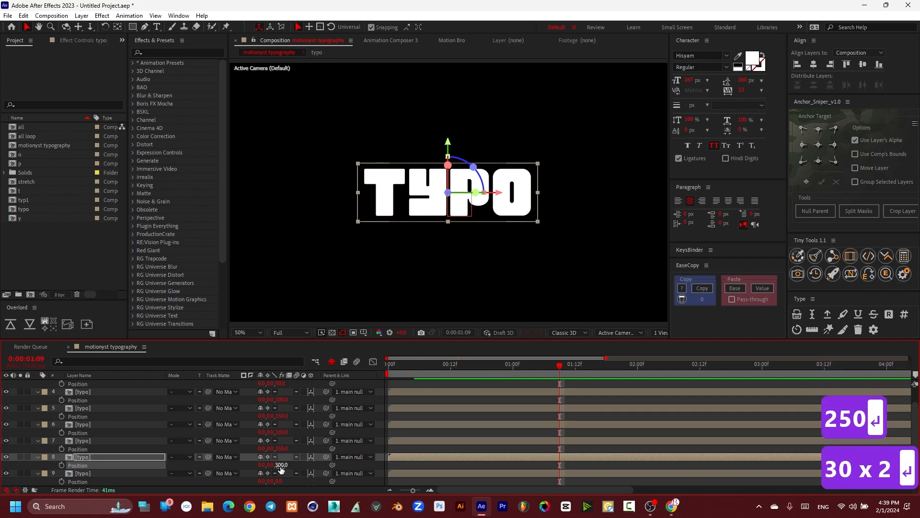
scroll(281, 467, "down", 3)
type("350")
key("Return")
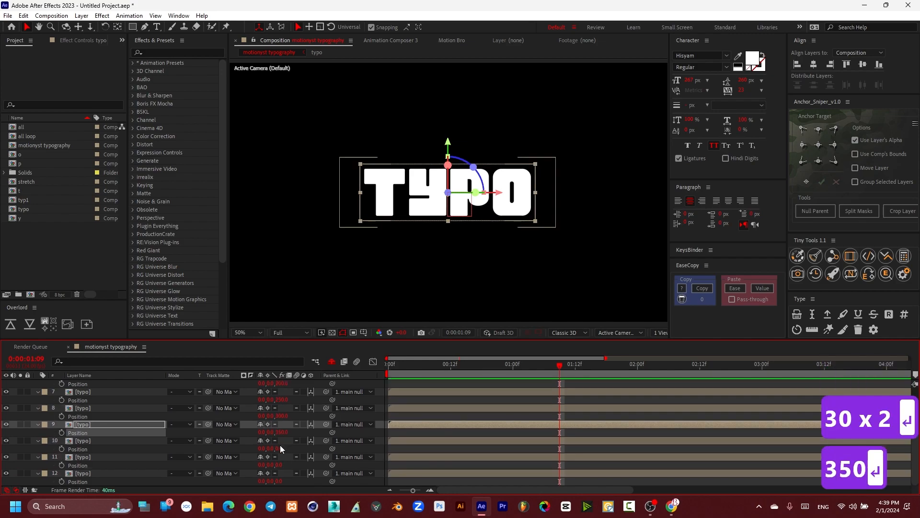
- Set the Z position of typo layers 10, 11 and 12 to 400, 450 and 500
left_click(281, 448)
type("400")
key("Return")
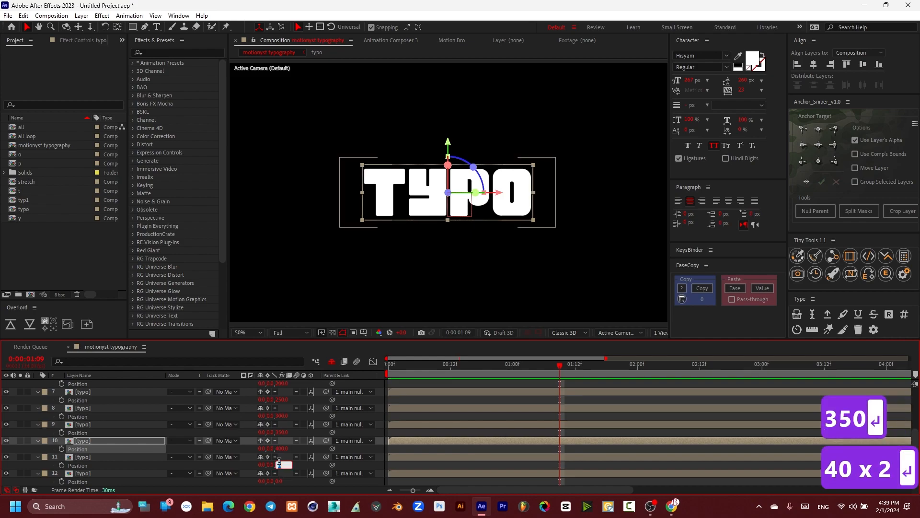
type("450")
key("Return")
left_click(279, 479)
type("500")
key("Return")
scroll(148, 404, "up", 5)
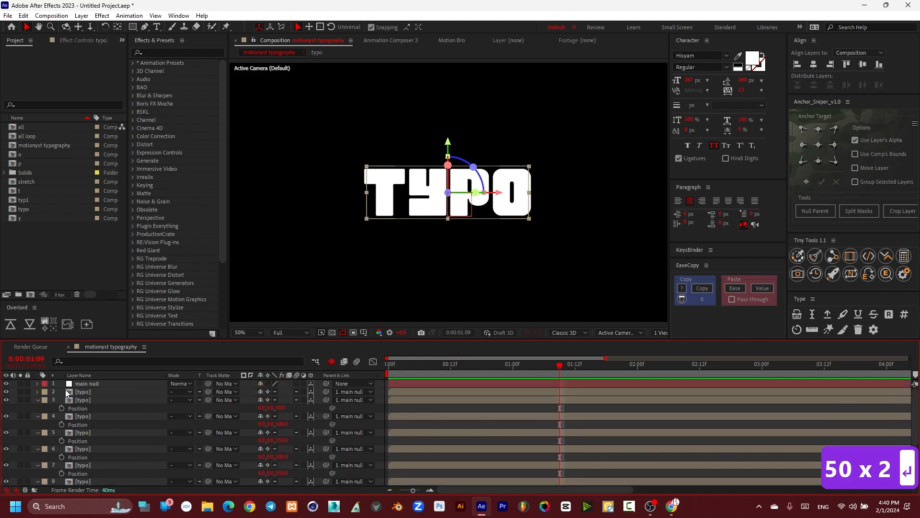
- Collapse the position properties of all typo layers and select the main null
key("ctrl+a")
left_click(38, 400)
left_click(128, 481)
left_click(108, 384)
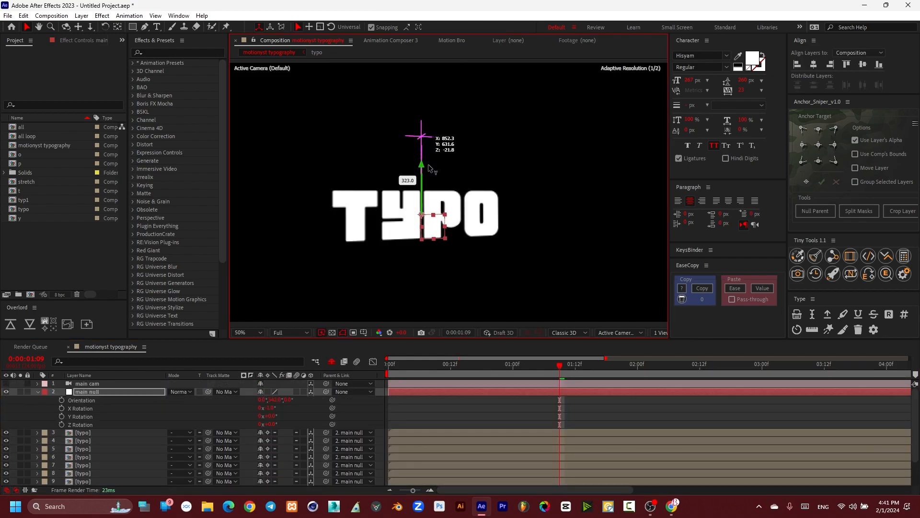
- Move and tilt the main null to expose the depth of the typo stack, and show the transparency grid
left_click_drag(430, 169, 430, 167)
left_click_drag(472, 212, 492, 212)
mouse_move(274, 399)
left_mouse_down()
mouse_move(243, 403)
mouse_move(254, 424)
mouse_move(273, 417)
left_mouse_up()
left_click(332, 331)
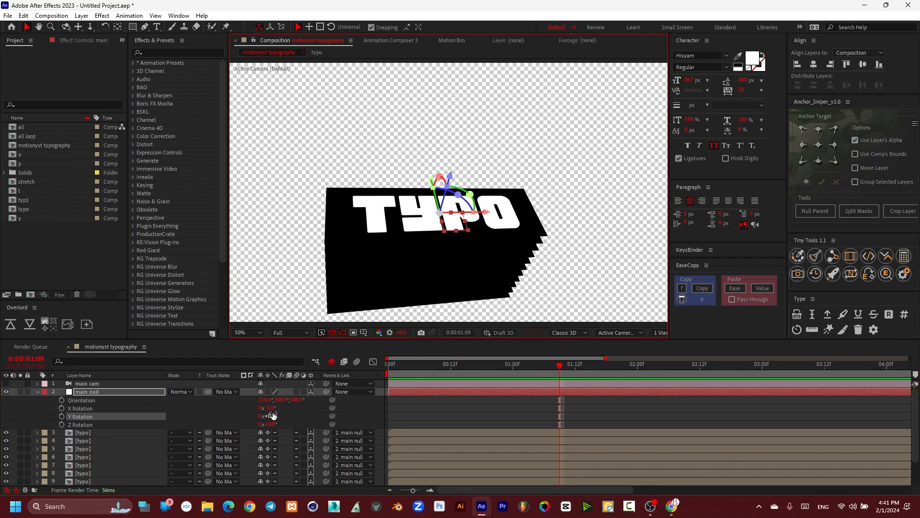
- Inside the typo precomp, scale the rectangle shape layer to 82%, then return to the motionyst typography composition and hide the transparency grid
double_click(117, 438)
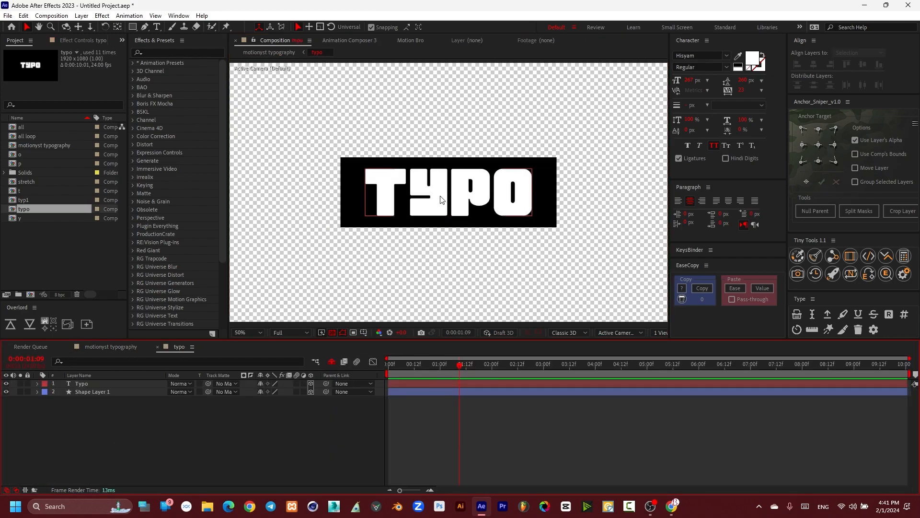
key("s")
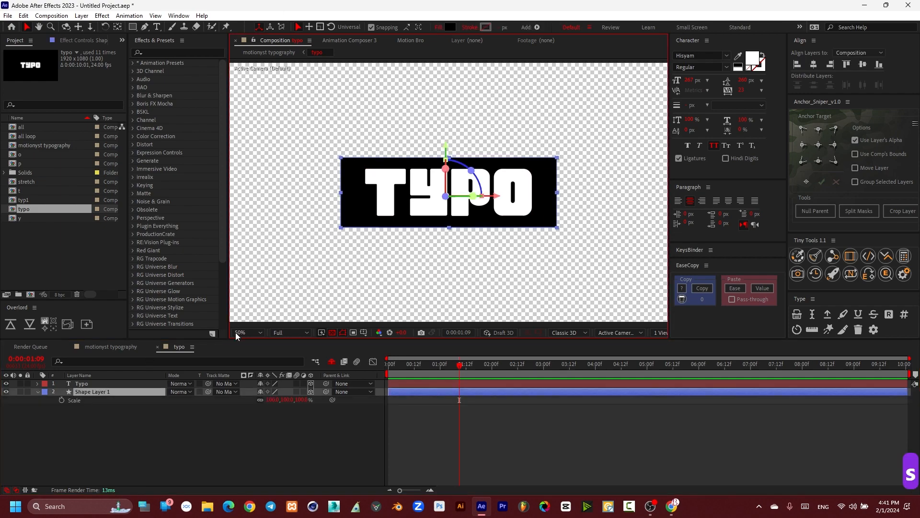
left_click(273, 399)
key("shift+Down")
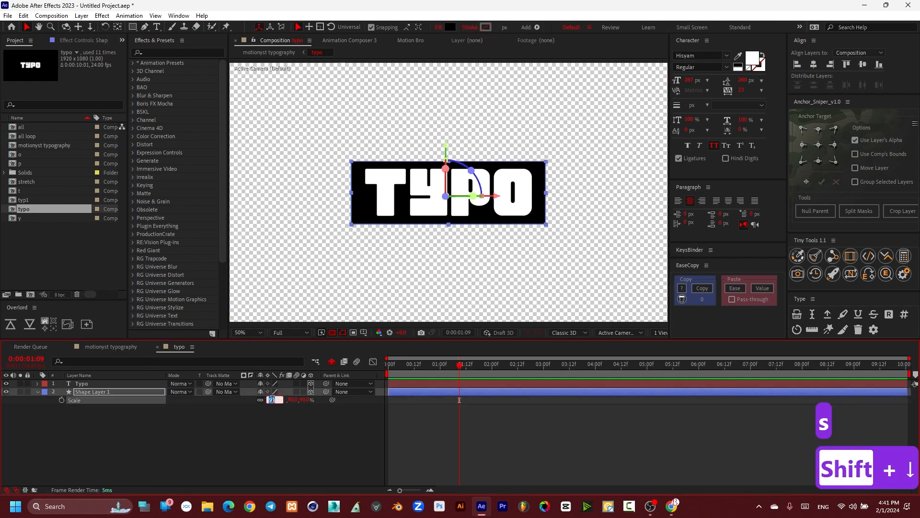
key("shift+Down")
key("shift+Down")
key("shift+Down")
key("shift+Down")
key("shift+Down")
key("shift+Down")
key("shift+Down")
key("Return")
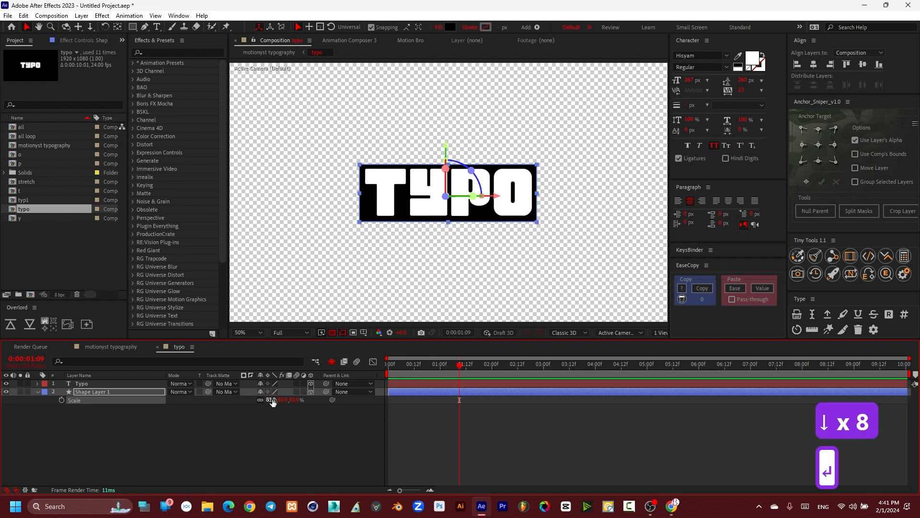
left_click(113, 346)
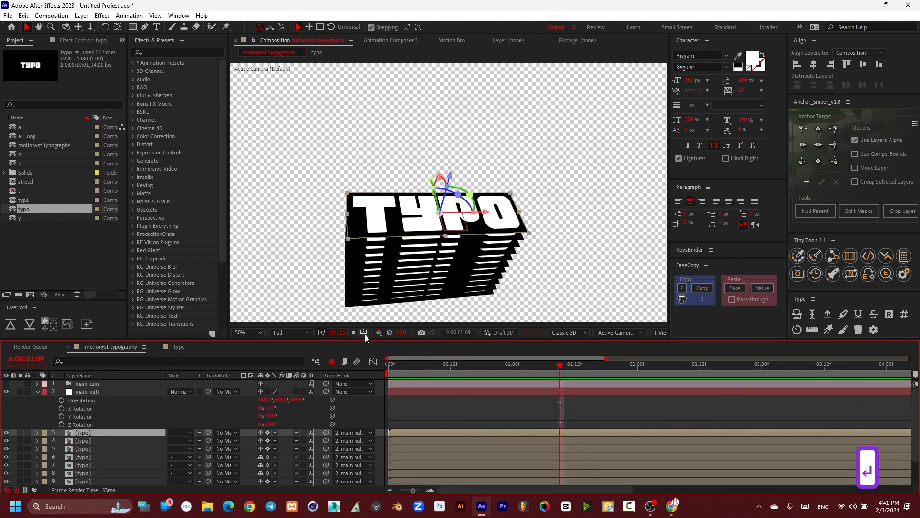
left_click(332, 332)
- Adjust the main null's orientation and rotation, and move it toward the viewer to enlarge the text stack
mouse_move(265, 400)
left_mouse_down()
mouse_move(306, 399)
mouse_move(282, 401)
left_mouse_up()
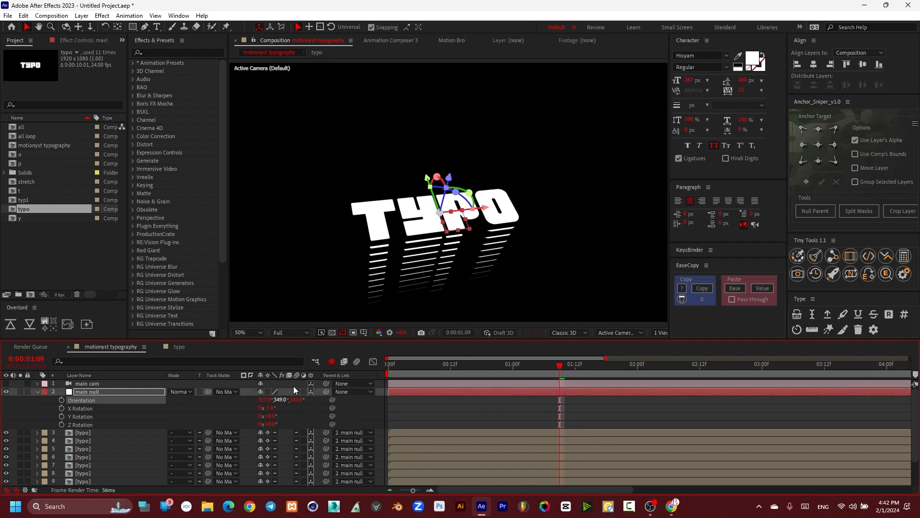
left_click_drag(449, 178, 463, 120)
left_click_drag(271, 416, 317, 396)
- Fine-tune the main null's position so the enlarged TYPO stack is centered in the frame
left_click(130, 389)
key("s")
key("p")
left_click_drag(270, 400, 259, 410)
key("shift+Left")
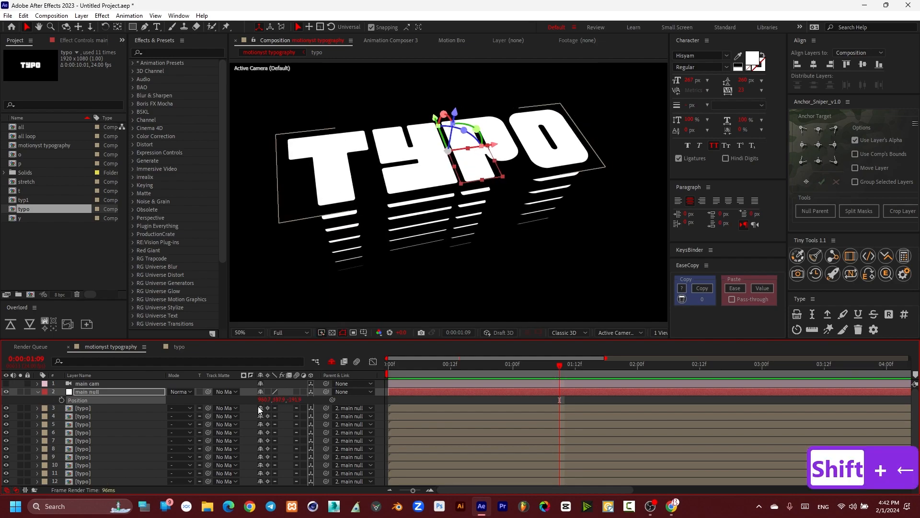
key("shift+Left")
key("shift+Right")
key("shift+Left")
- Adjust the main null's orientation to reveal more of the stacked layers beneath the text, then collapse its properties
key("r")
left_click_drag(280, 400, 264, 401)
key("shift+Up")
key("shift+Up")
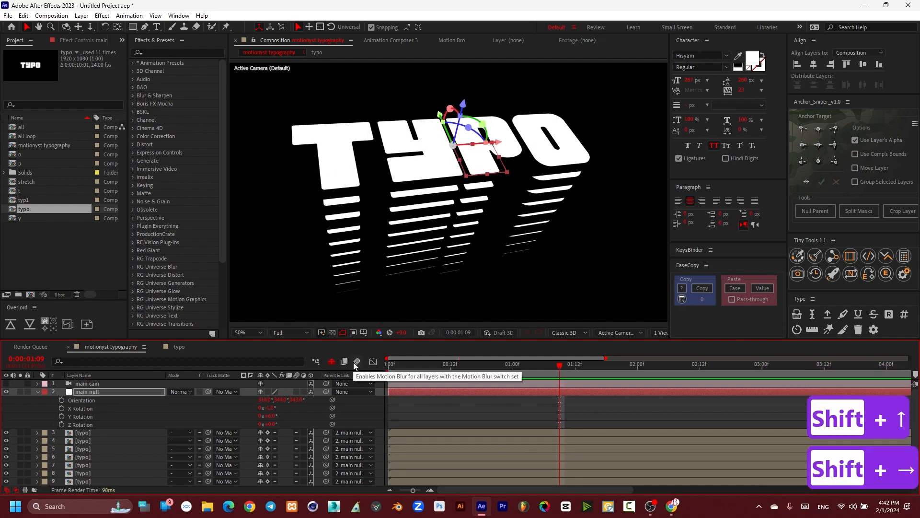
left_click(37, 392)
key("shift+Right")
- Turn on the main cam layer, enable its depth of field, and adjust the focus distance and aperture
left_click(6, 385)
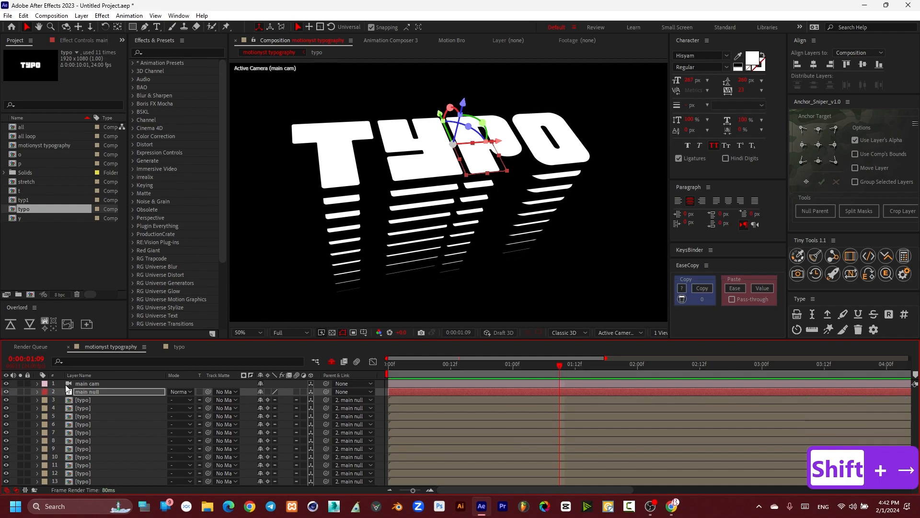
left_click(74, 384)
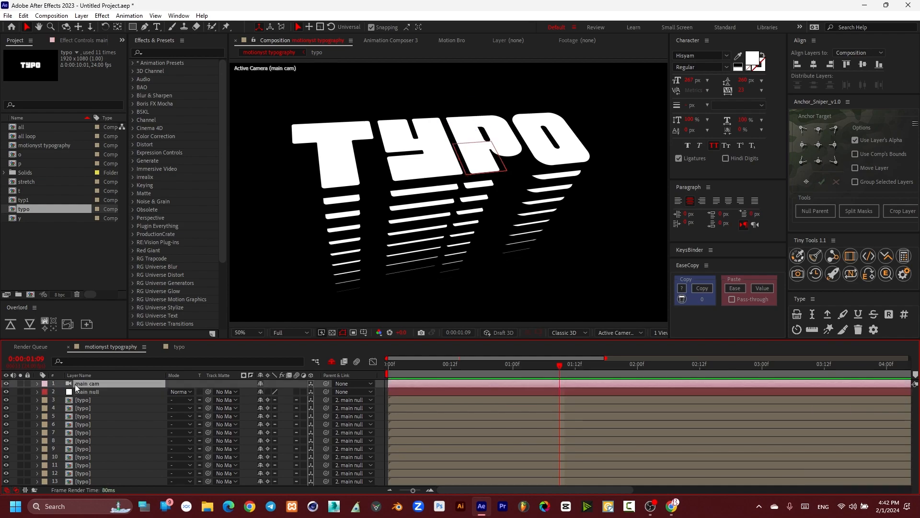
left_click(38, 383)
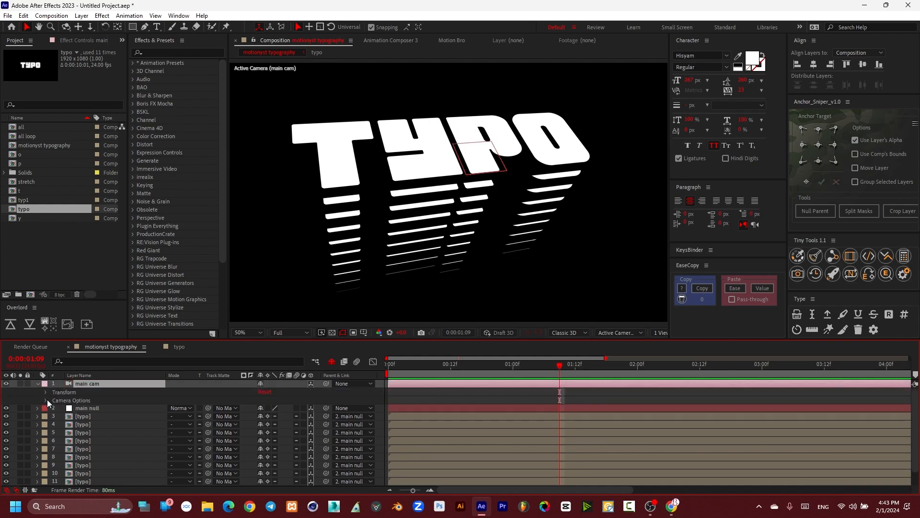
left_click(46, 399)
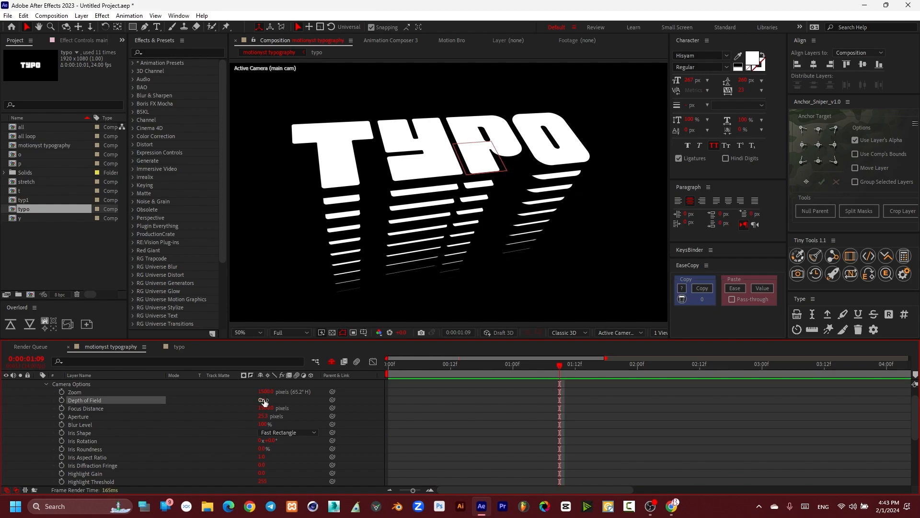
left_click_drag(266, 408, 292, 416)
left_click_drag(207, 439, 217, 425)
left_click_drag(270, 411, 335, 406)
left_click(322, 332)
left_click(346, 344)
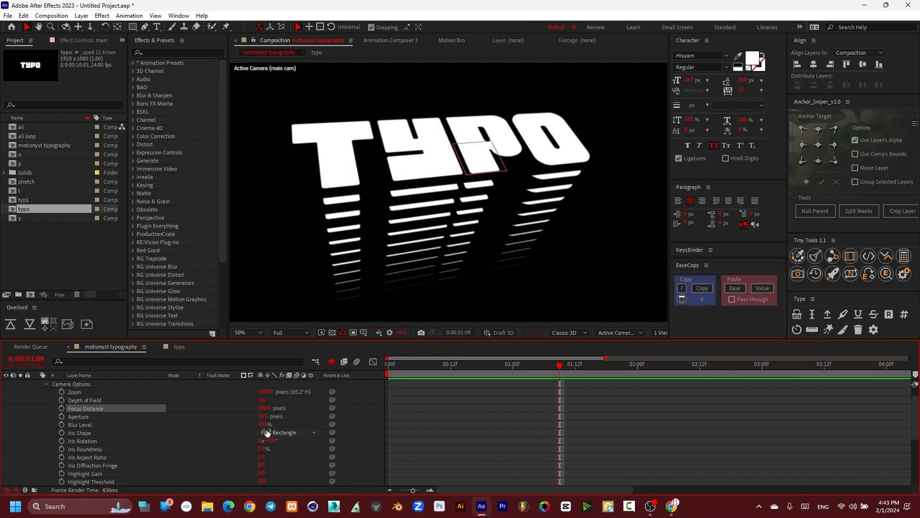
- Raise the main cam's blur level to about 240%, zoom to a 63.4° horizontal view, and set focus distance to about 730 pixels
left_click_drag(265, 425, 299, 422)
left_click_drag(264, 392, 253, 424)
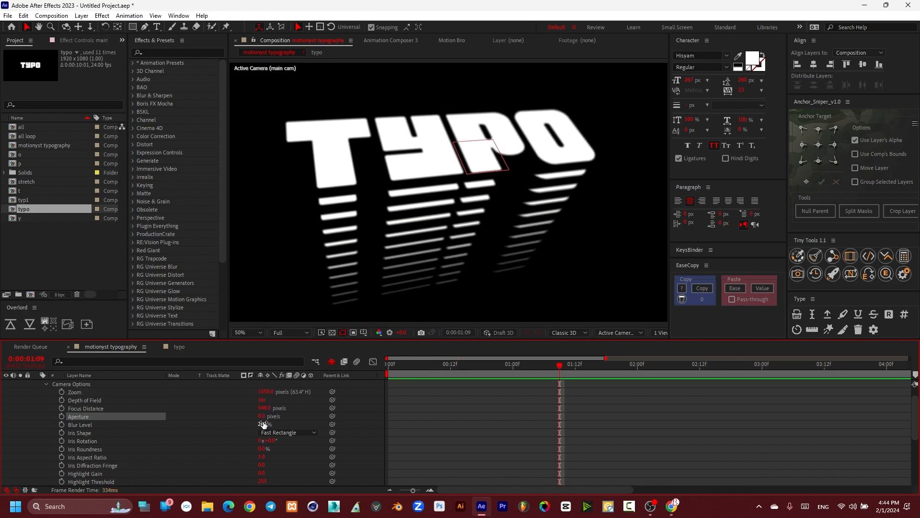
left_click_drag(264, 408, 283, 411)
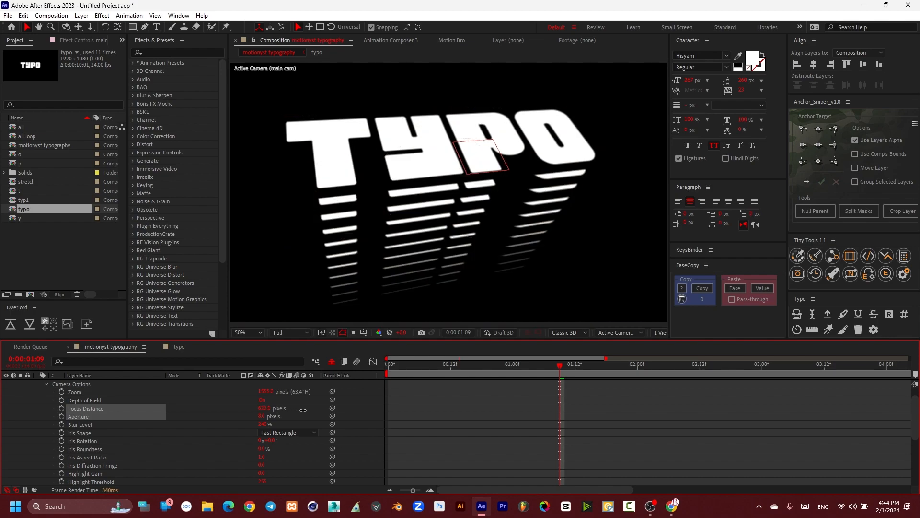
left_click_drag(265, 409, 322, 408)
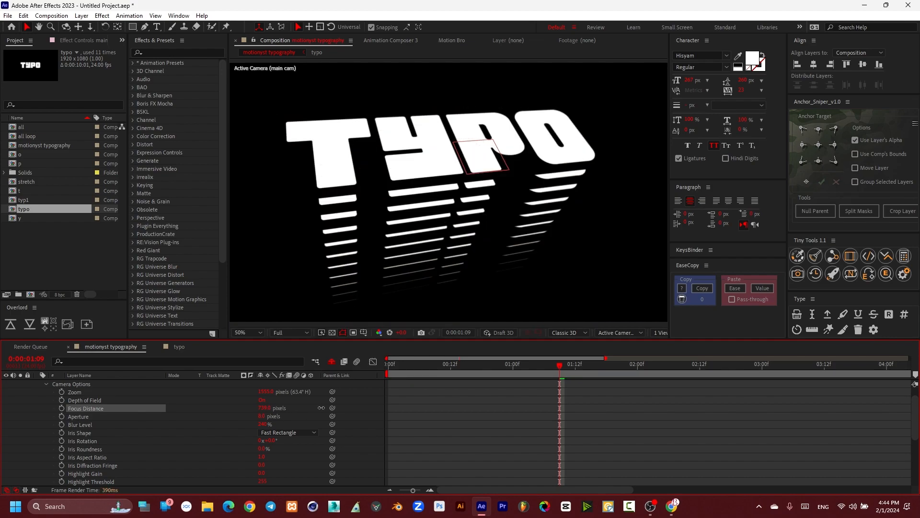
left_click(361, 425)
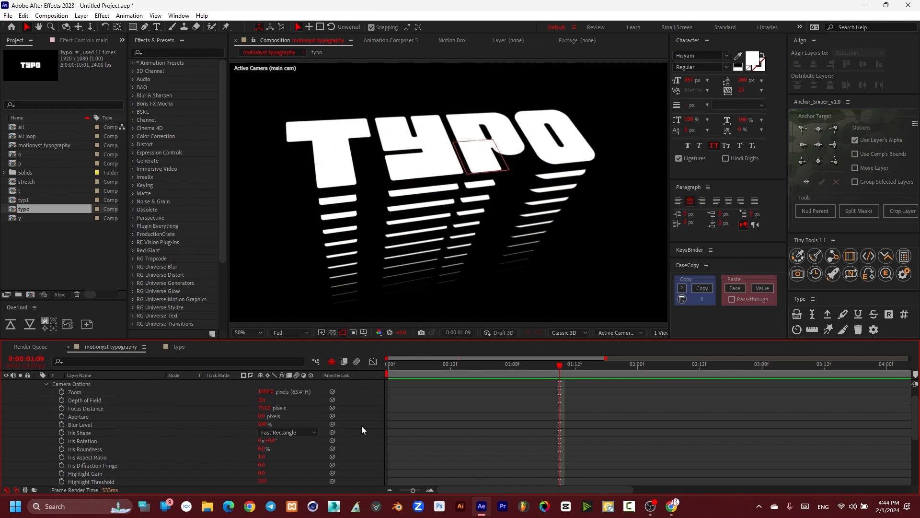
scroll(361, 426, "up", 1)
left_click(39, 384)
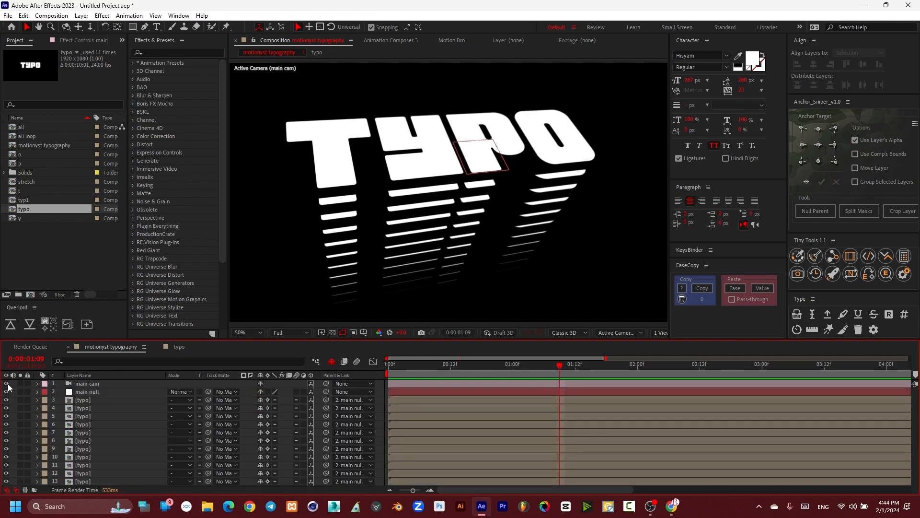
- Keyframe the main null's position, orientation and X, Y, Z rotation at the first frame, then shift the keyframes to 1 second
left_click(8, 384)
left_click_drag(413, 366, 388, 366)
left_click(82, 392)
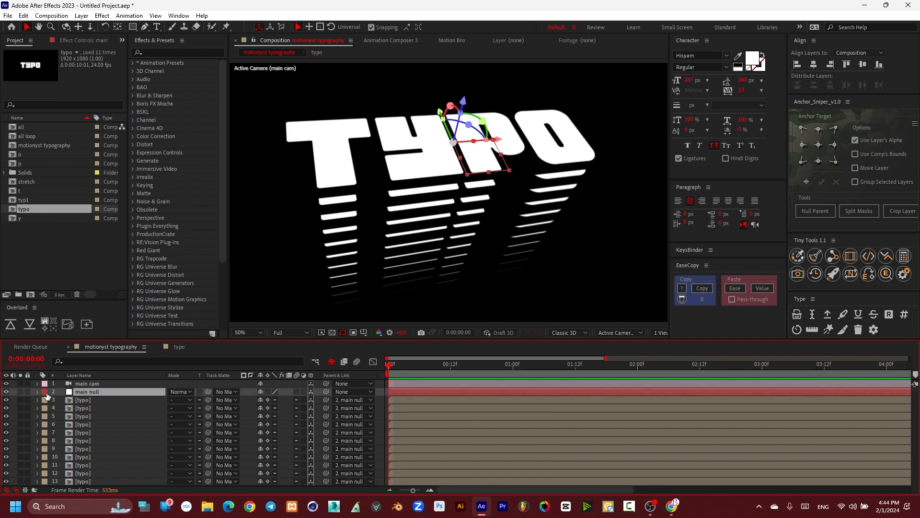
key("p")
key("shift+r")
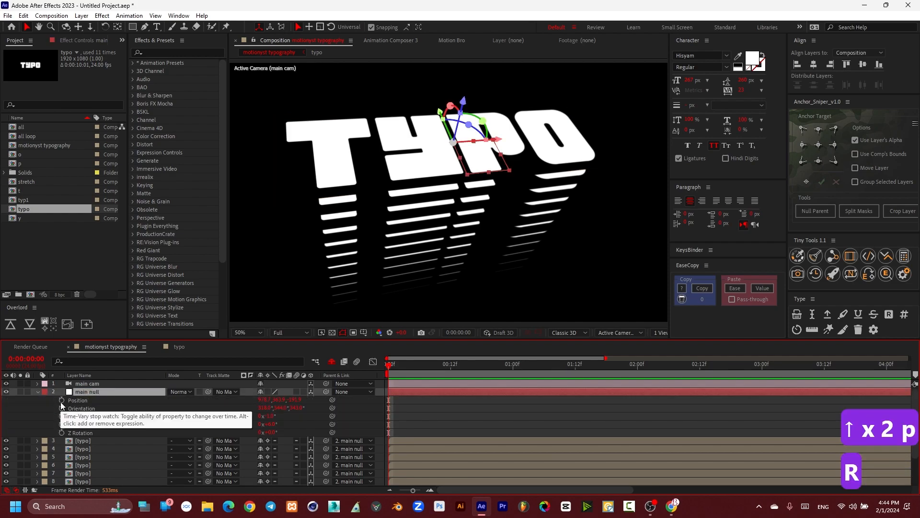
left_click_drag(60, 402, 61, 433)
left_click_drag(388, 400, 513, 398)
- Reset the main null's transform values at the first frame to create the animation's starting keyframes
left_click(38, 391)
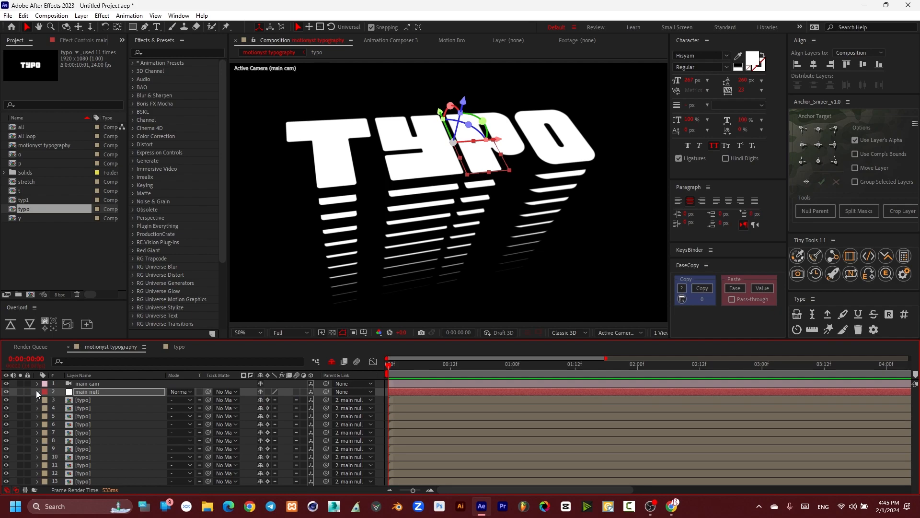
left_click(37, 392)
left_click(265, 400)
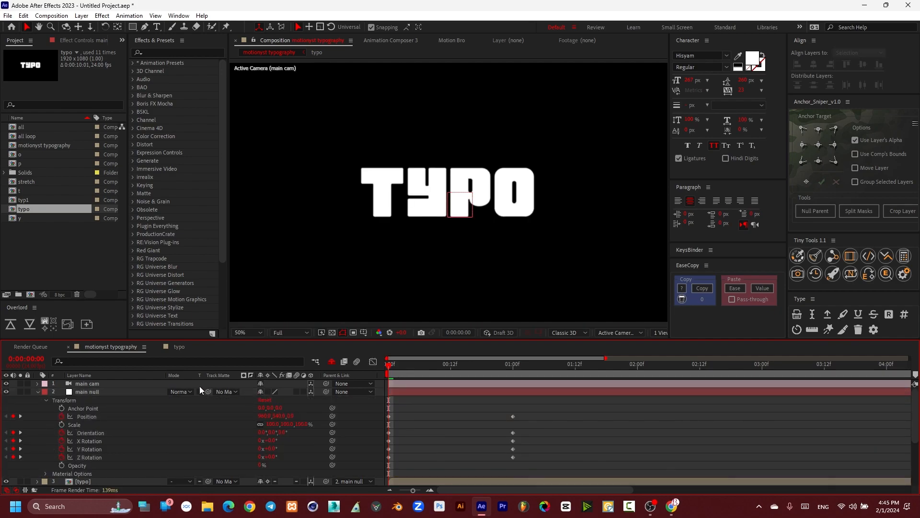
- Apply Easy Ease to all of the main null's position, orientation and rotation keyframes
left_click_drag(400, 406, 385, 472)
left_click(406, 462)
left_click_drag(543, 405, 383, 468)
key("F9")
- Reshape the main null's speed curves into an early peak with a long slow-down, and preview the animation
left_click(373, 362)
left_click_drag(554, 438, 473, 462)
left_click(390, 461)
left_click_drag(410, 464, 425, 464)
left_click_drag(520, 452, 462, 463)
key("space")
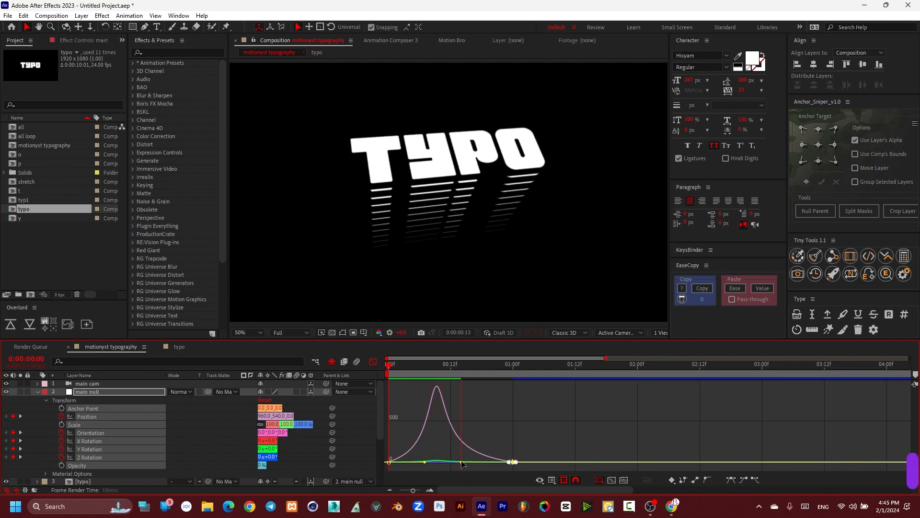
key("space")
key("KP_0")
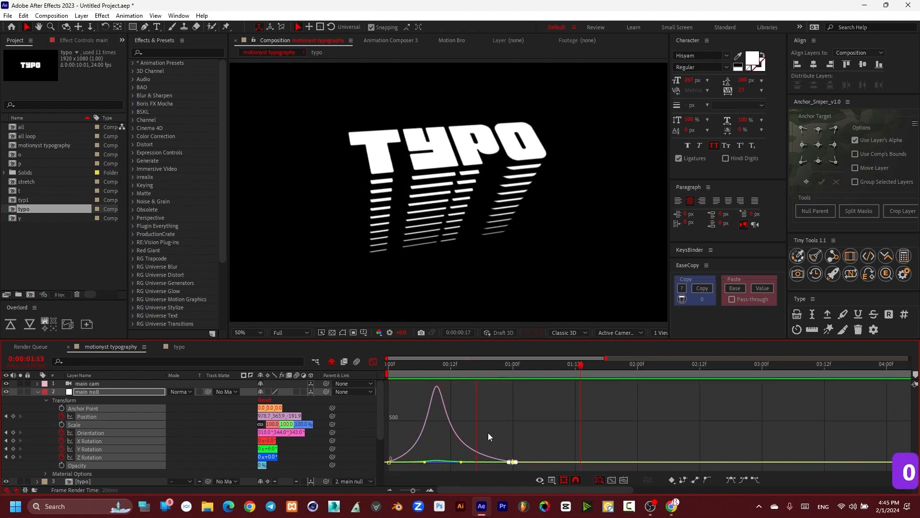
key("KP_0")
key("KP_0")
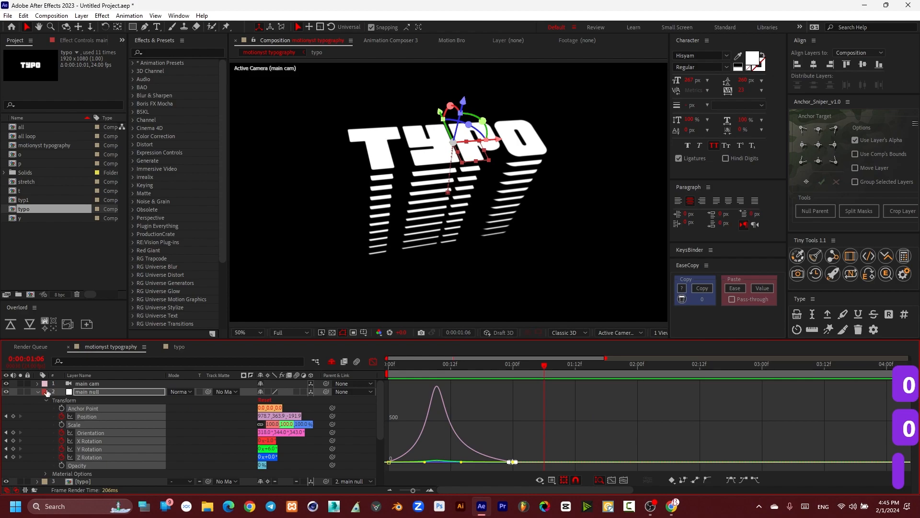
- Keyframe the main cam's zoom at the first frame and at 1 second, narrowing the 1-second view to about 50.2°
left_click(47, 392)
left_click(82, 384)
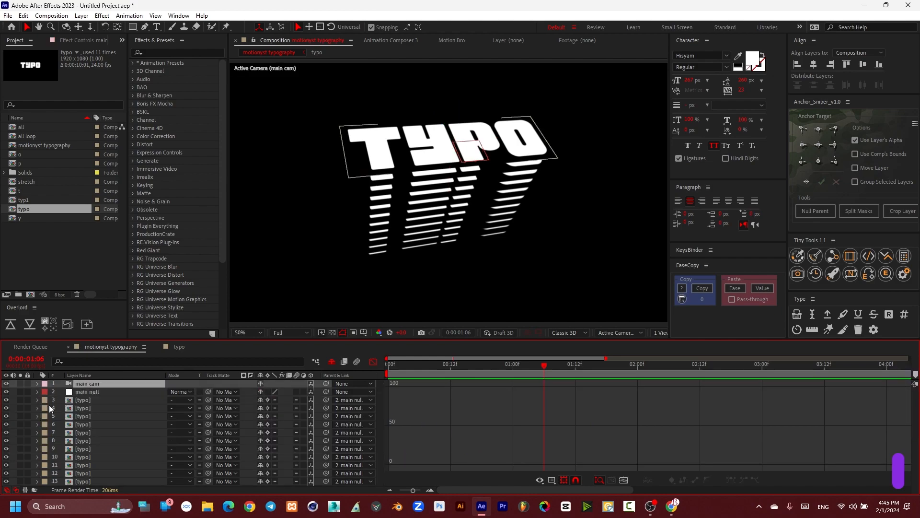
left_click(373, 362)
left_click(36, 384)
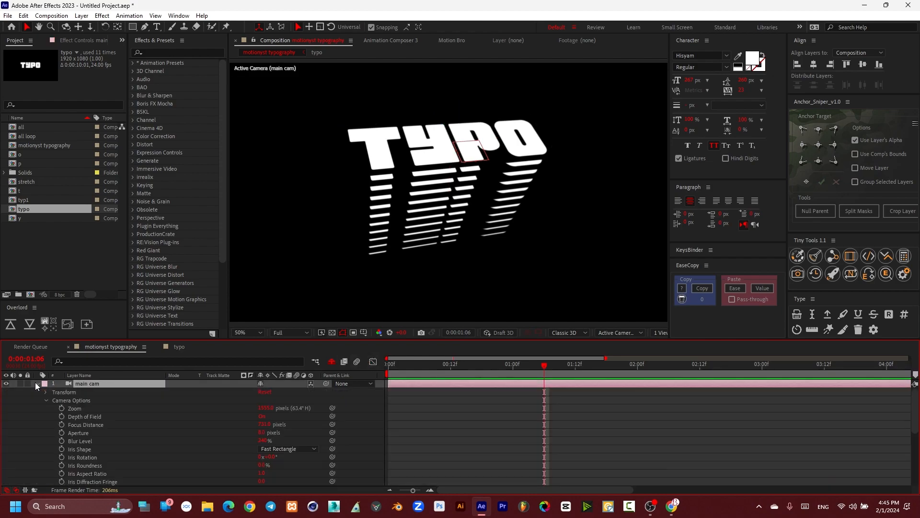
left_click(514, 369)
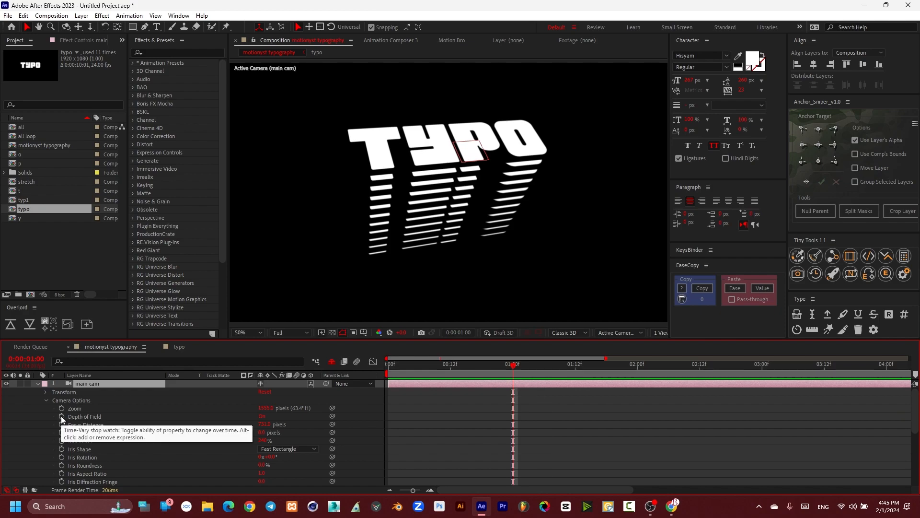
left_click(62, 408)
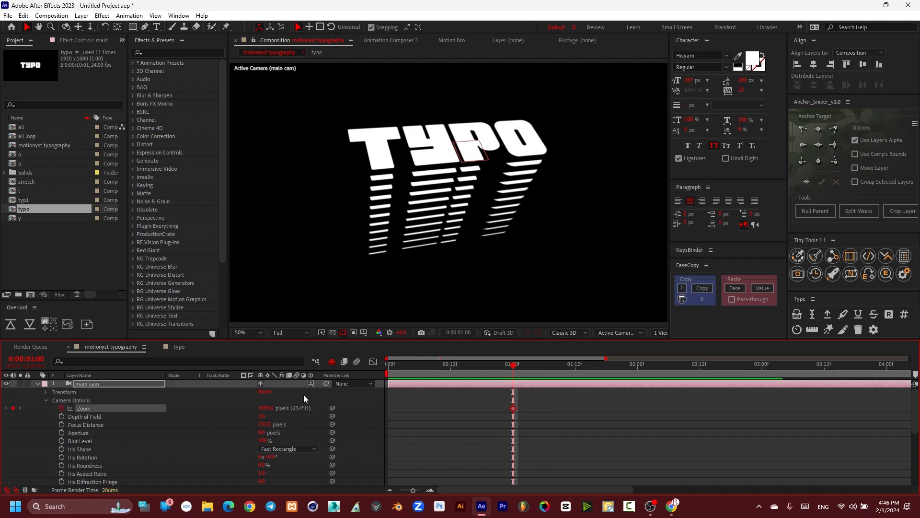
left_click_drag(473, 361, 379, 368)
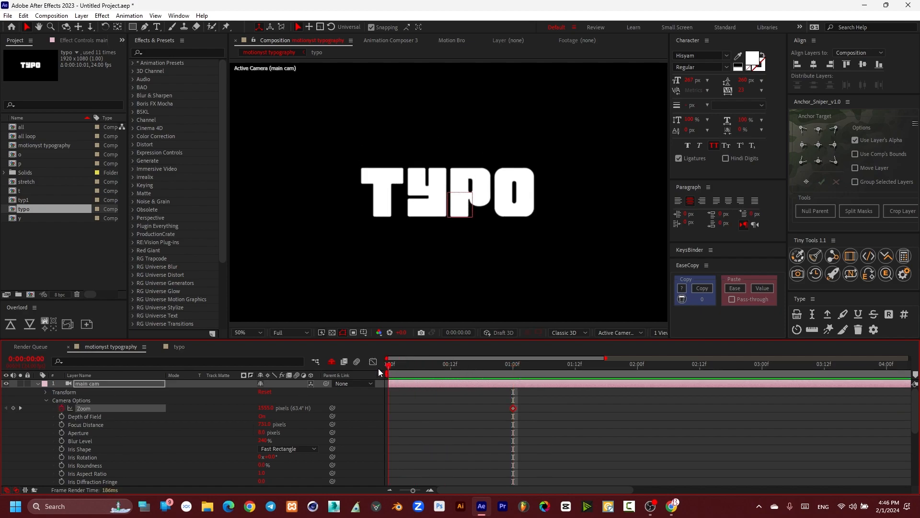
left_click(19, 408)
left_click_drag(440, 418, 443, 418)
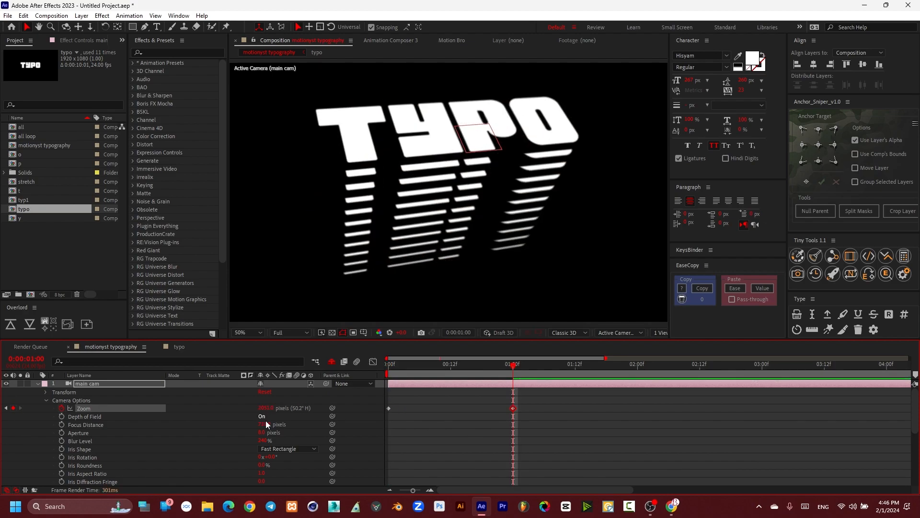
- At 1 second, set the main cam's zoom to 48.0°, aperture to 12 pixels and focus distance to about 946 pixels
left_click_drag(262, 432, 311, 408)
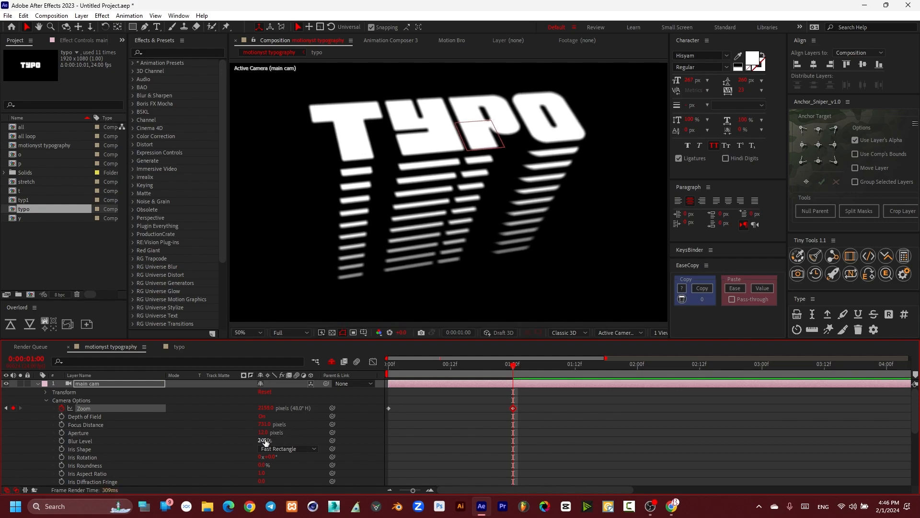
left_click_drag(265, 428, 372, 431)
- Keyframe the main cam's position at 1 second and at the first frame
left_click(96, 385)
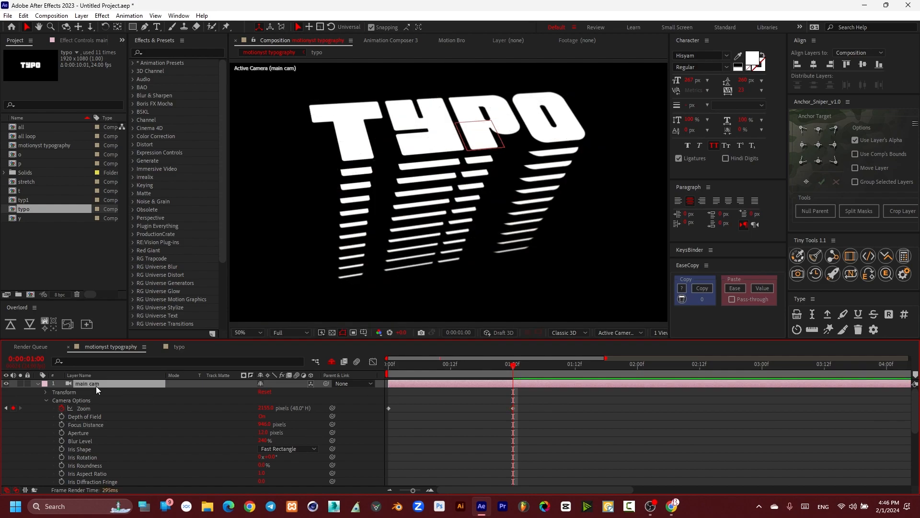
key("p")
left_click(59, 393)
key("u")
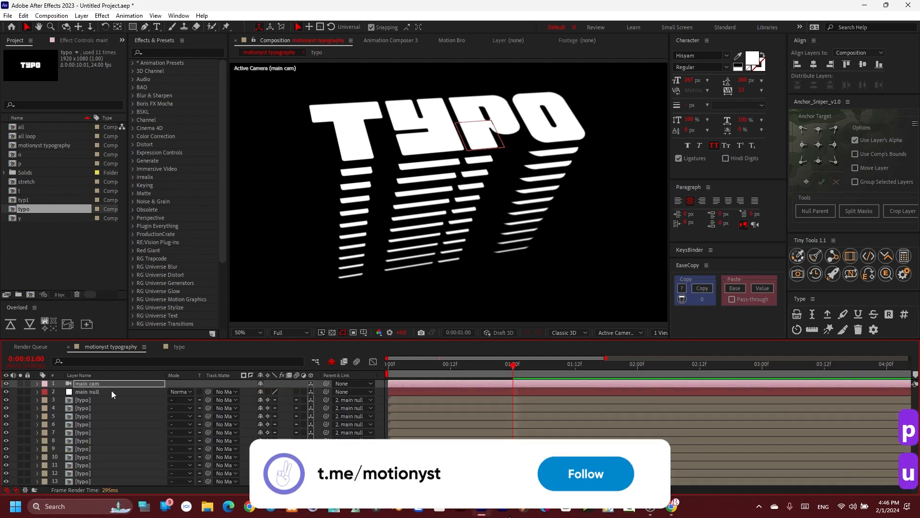
key("u")
left_click_drag(418, 363, 507, 375)
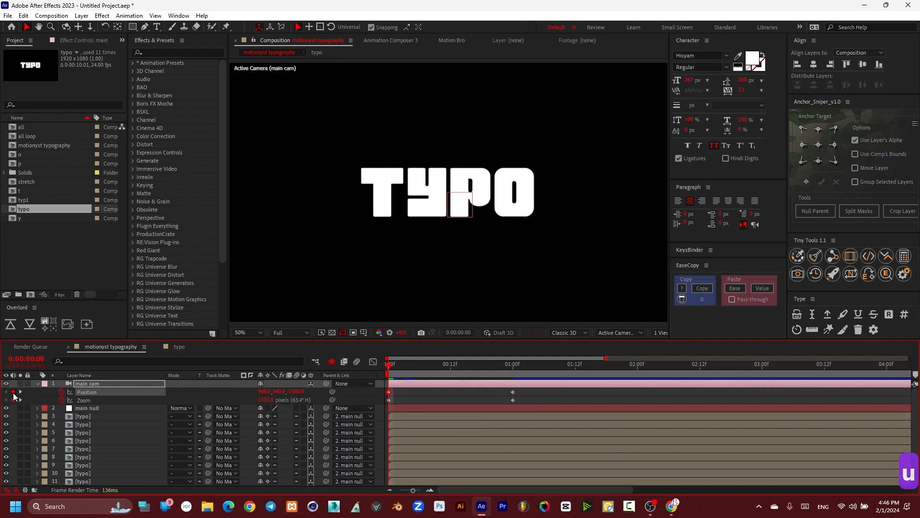
- Raise the main cam to Y position 500 at the 1-second keyframe and preview the motion
left_click(19, 391)
key("shift+Up")
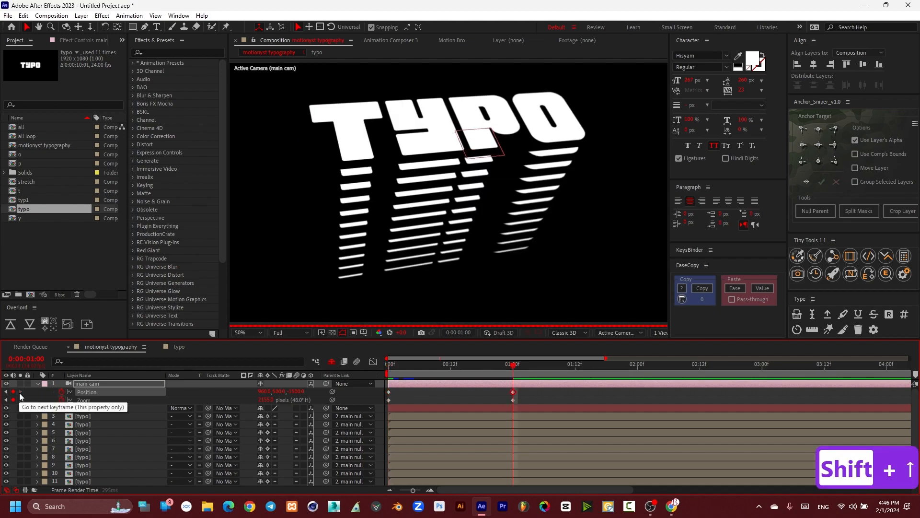
key("shift+Up")
key("shift+Up")
key("shift+Down")
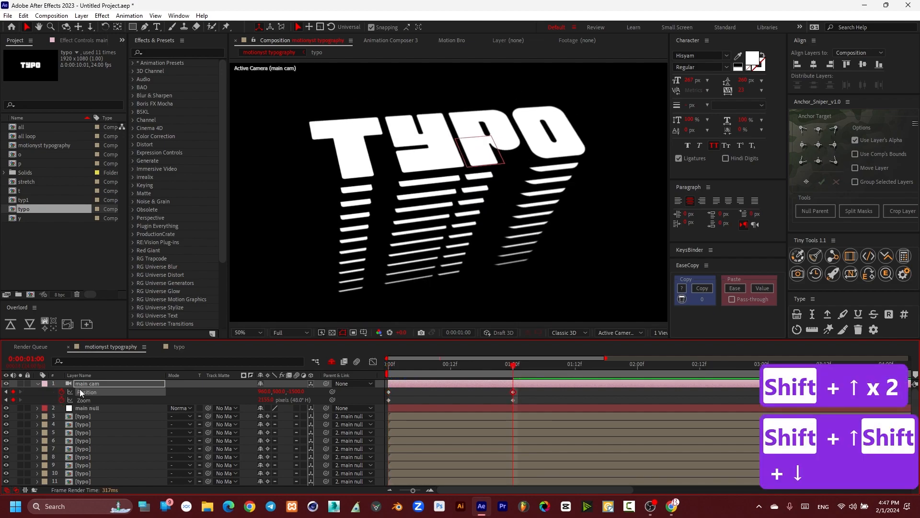
key("0")
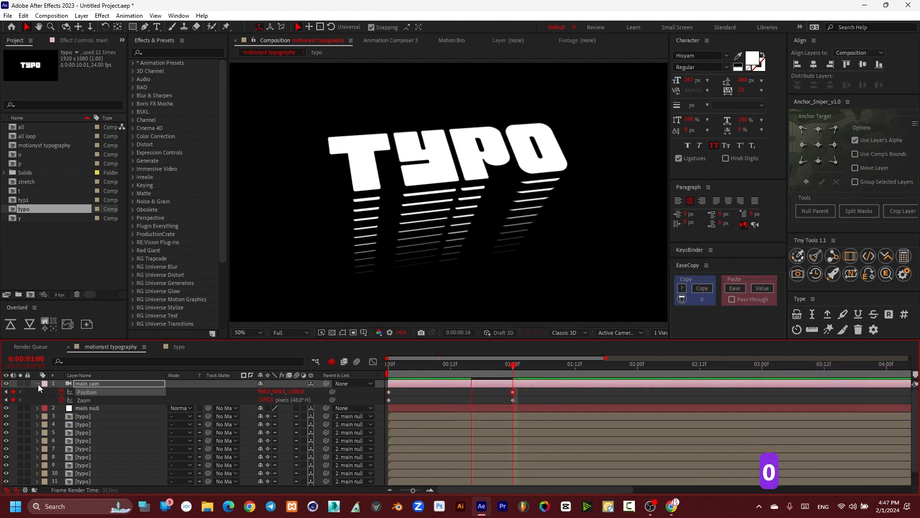
- Copy the main null's easing onto the main cam's position and zoom keyframes with EaseCopy, and preview the animation
left_click(521, 408)
key("u")
left_click_drag(521, 416, 383, 428)
left_click_drag(546, 389, 386, 403)
left_click(735, 288)
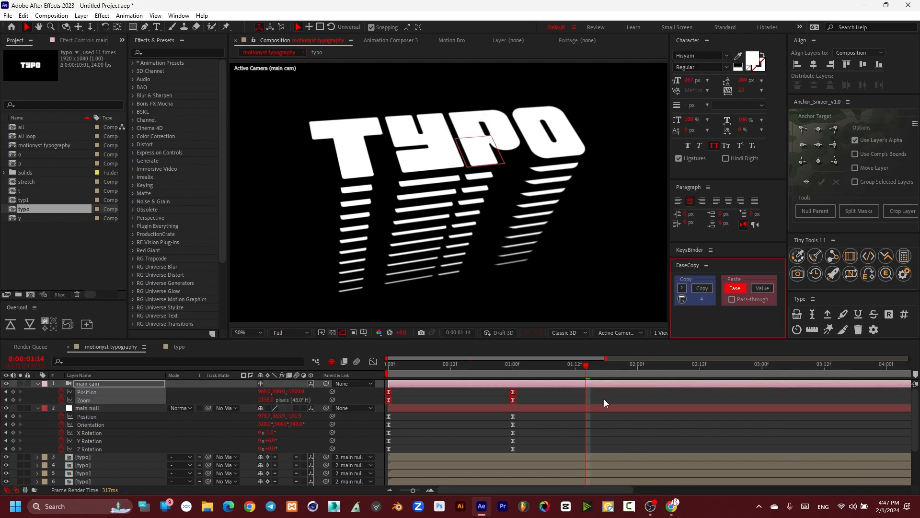
key("KP_0")
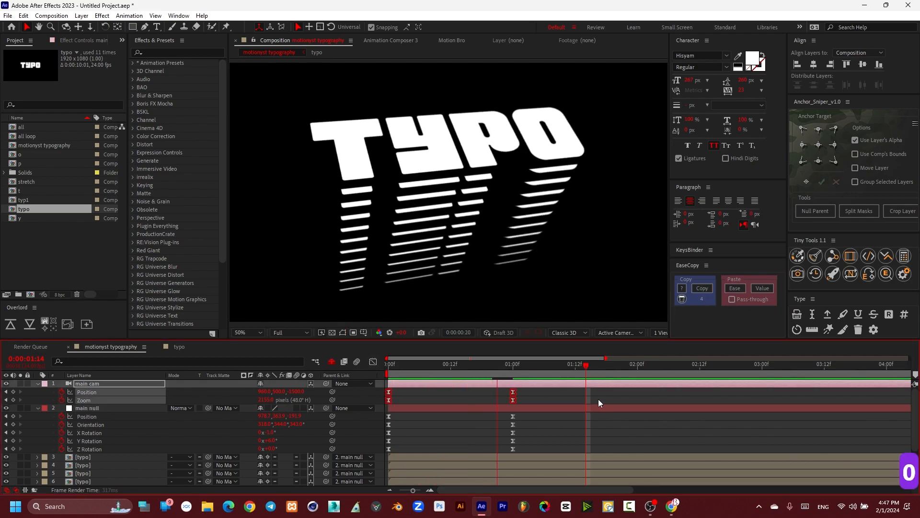
key("KP_0")
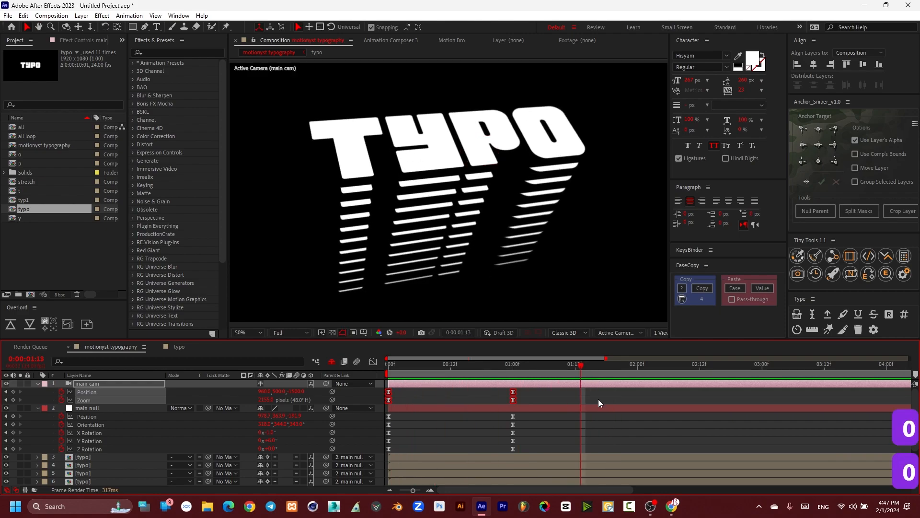
key("KP_0")
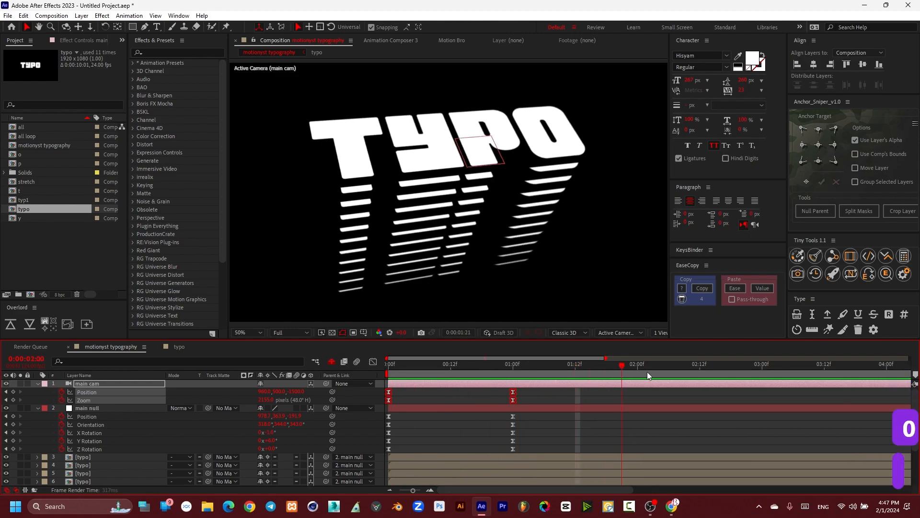